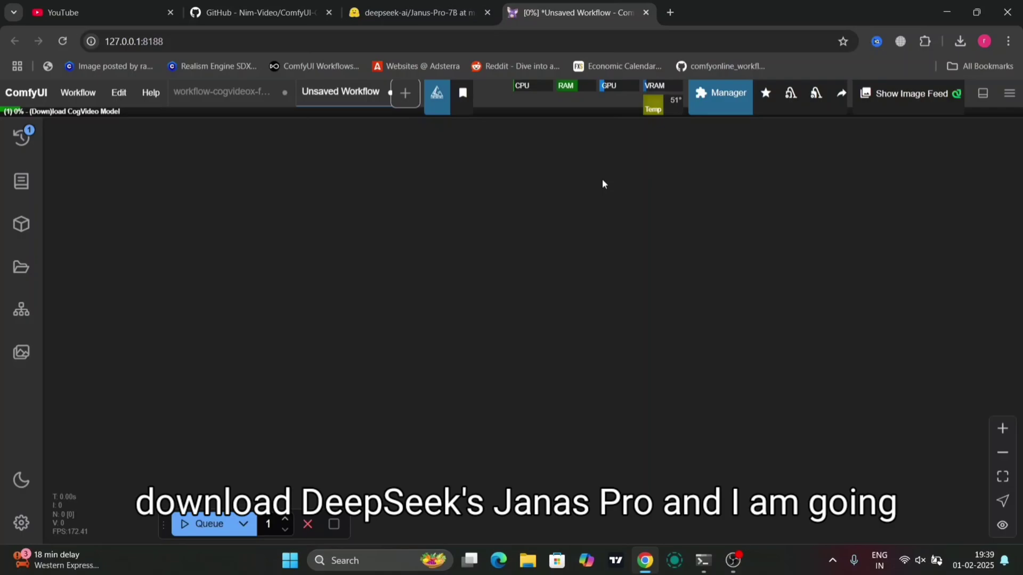
- Open ComfyUI's Manager to its Custom Nodes list of 2,085 installable entries
left_click(719, 103)
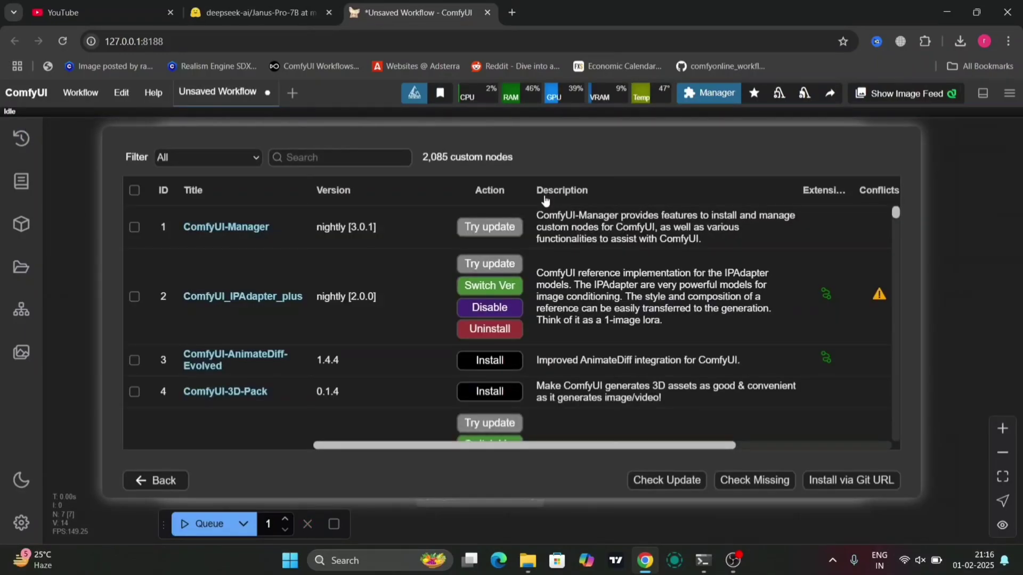
- Search 'janus', install ComfyUI-Janus-Pro, and confirm restarting the ComfyUI server
left_click(320, 158)
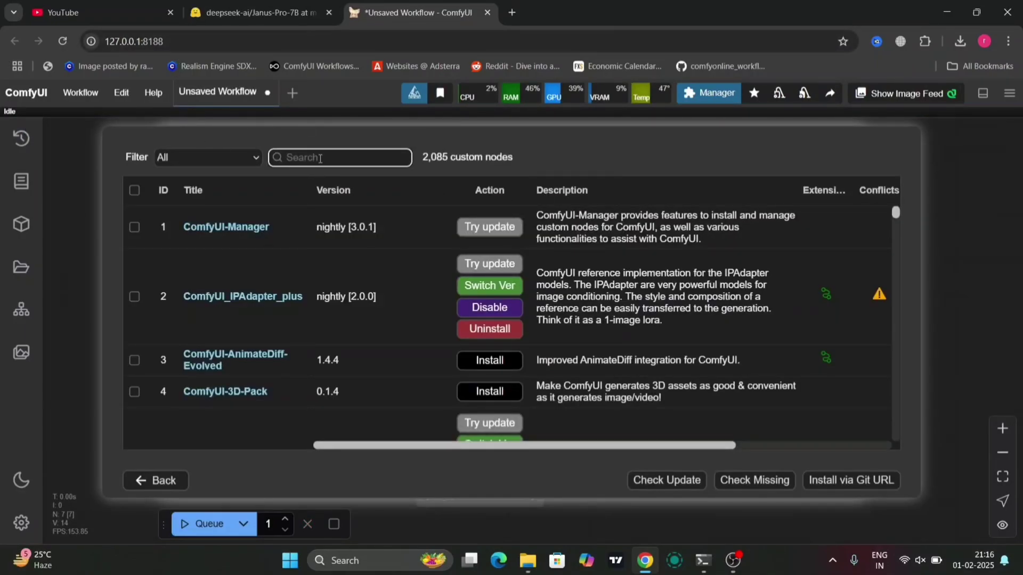
type("ja")
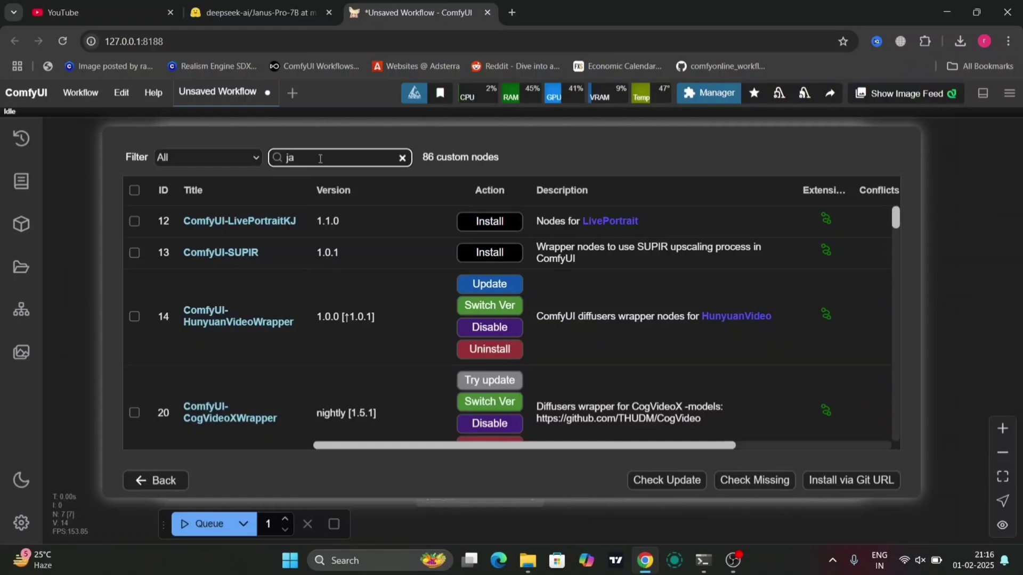
type("nus")
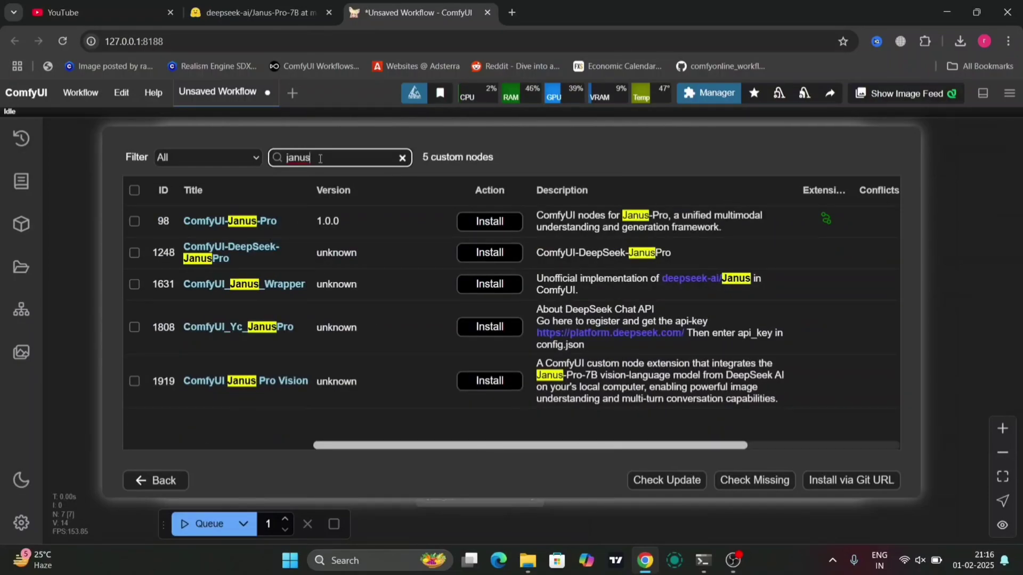
left_click(473, 223)
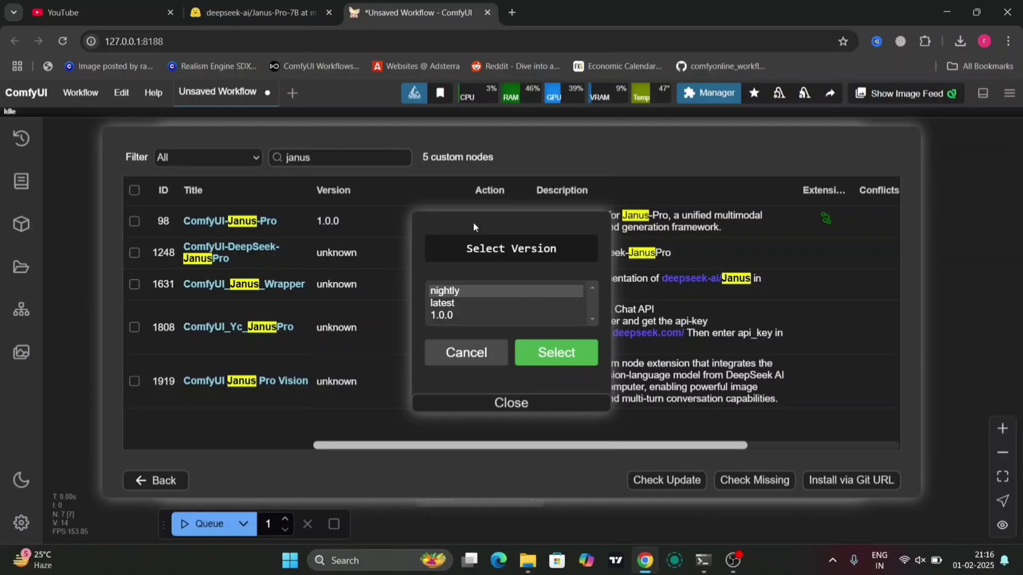
left_click(540, 351)
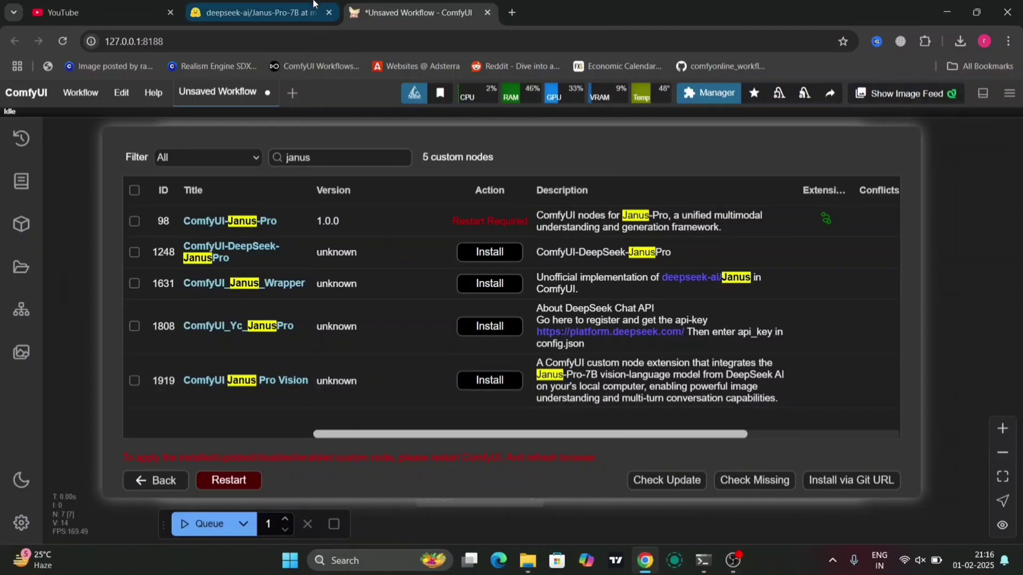
left_click(230, 480)
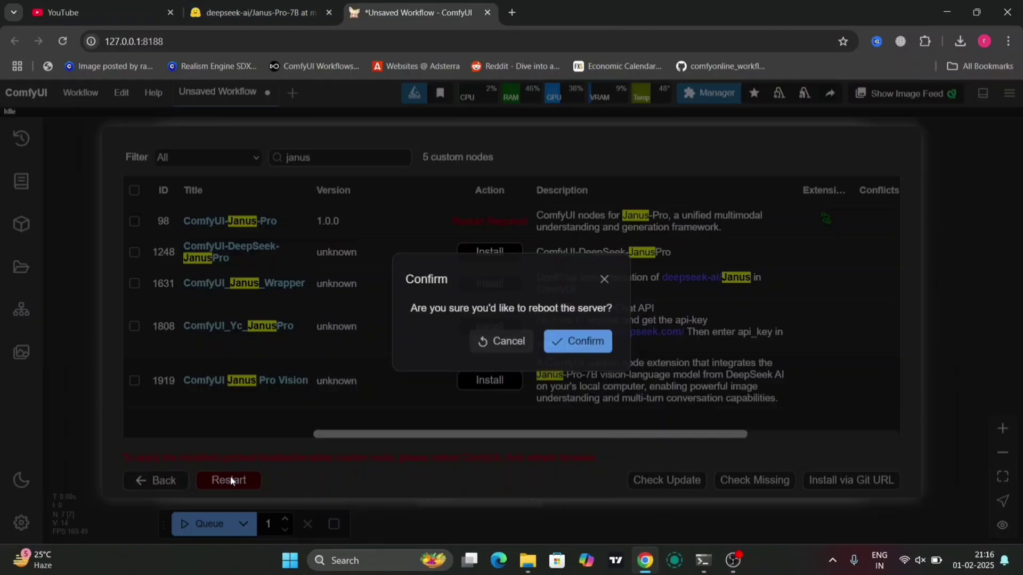
left_click(589, 343)
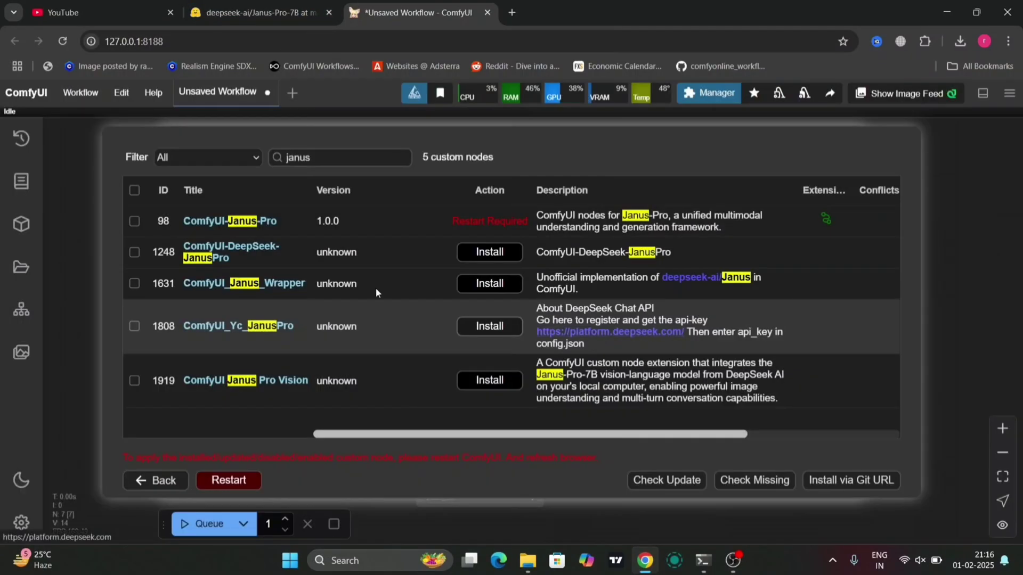
- Google 'janus pro github' in a new tab and open the ComfyUI-Janus-Pro README_EN.md result
left_click(268, 5)
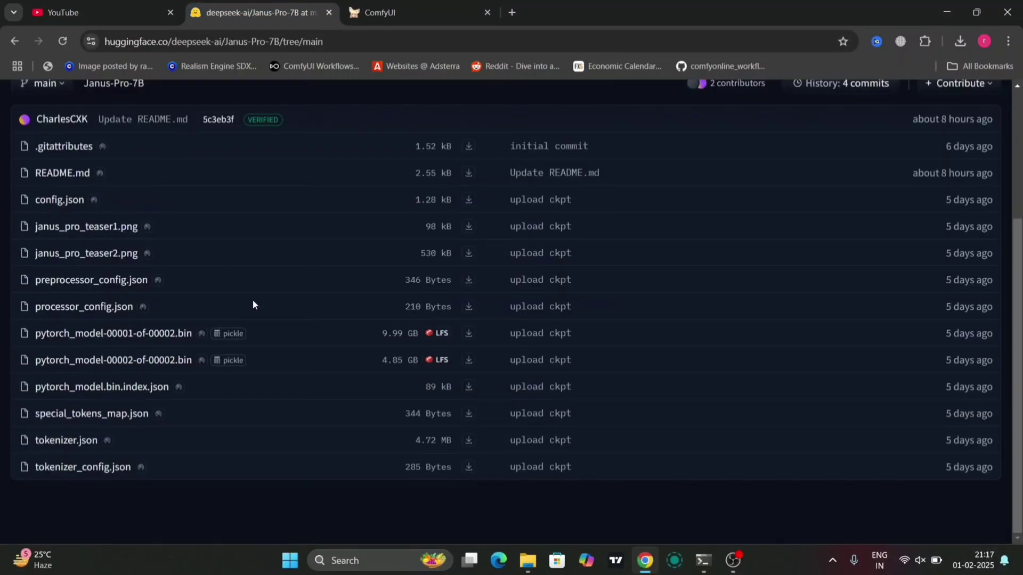
scroll(252, 305, "up", 3)
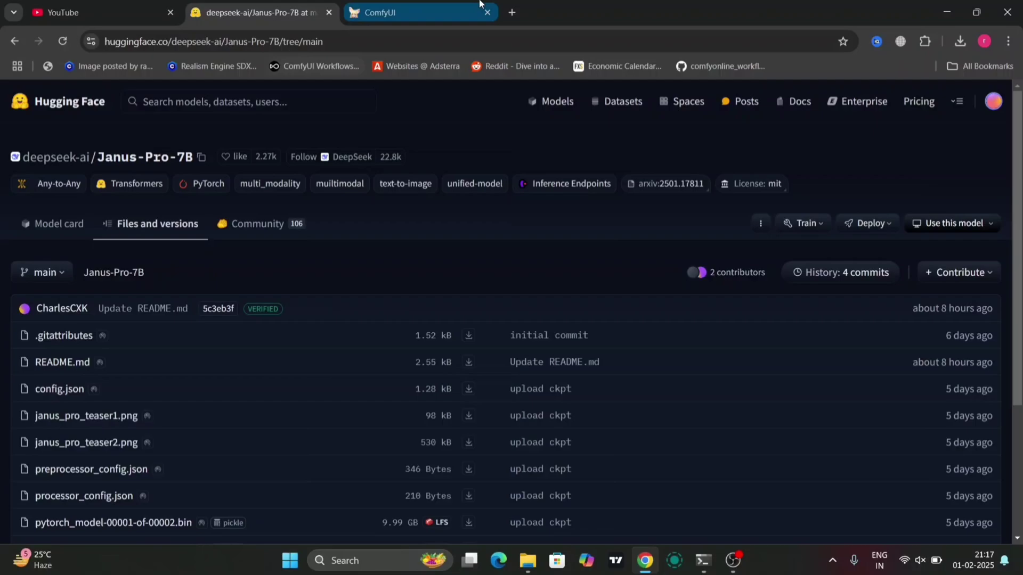
left_click(512, 12)
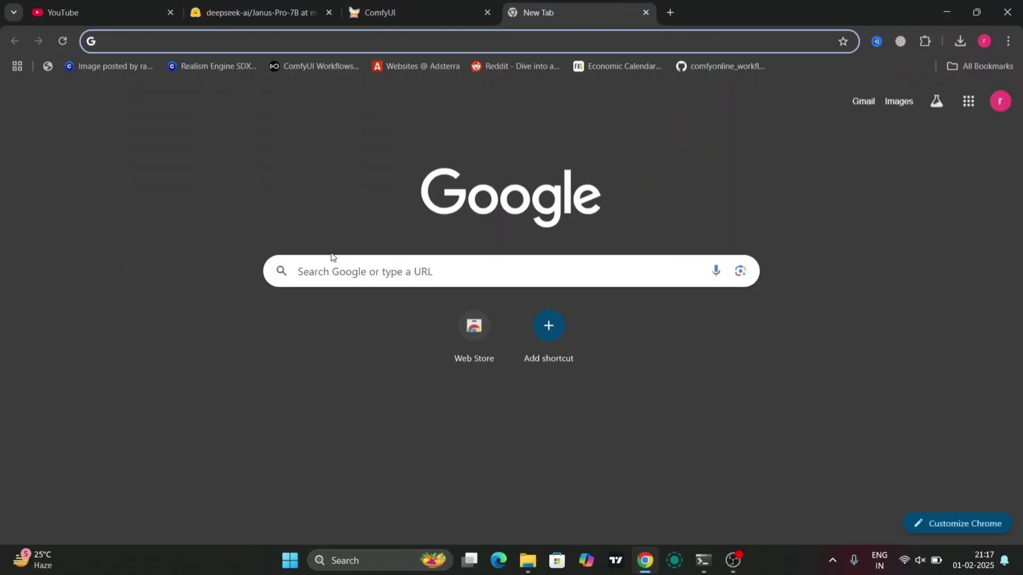
left_click(345, 269)
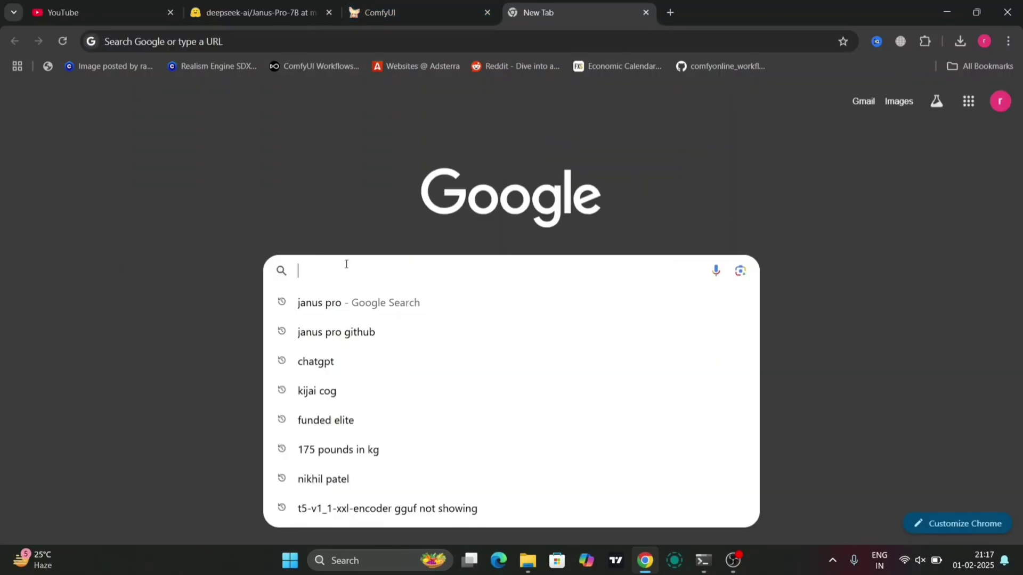
left_click(353, 335)
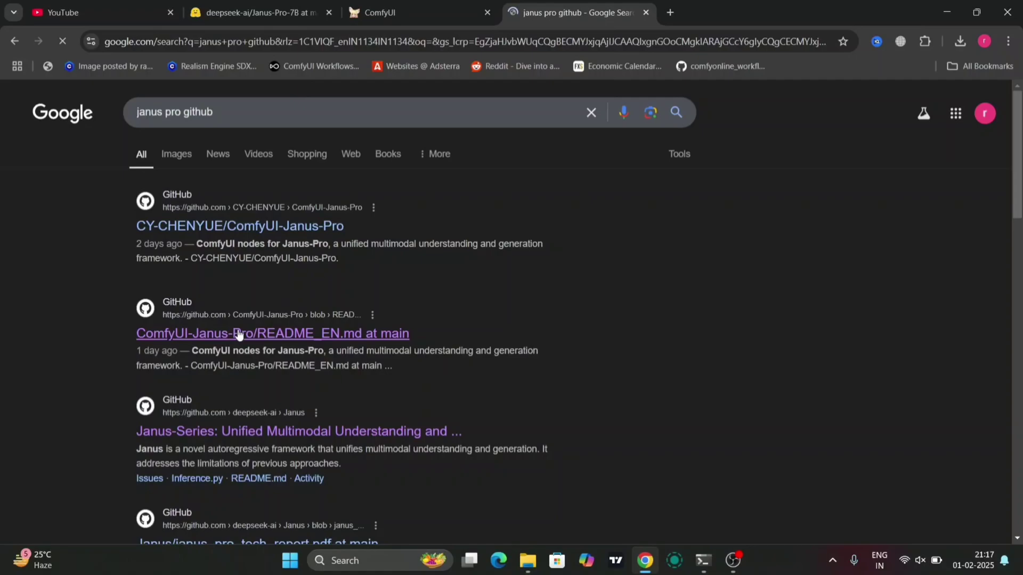
left_click(238, 333)
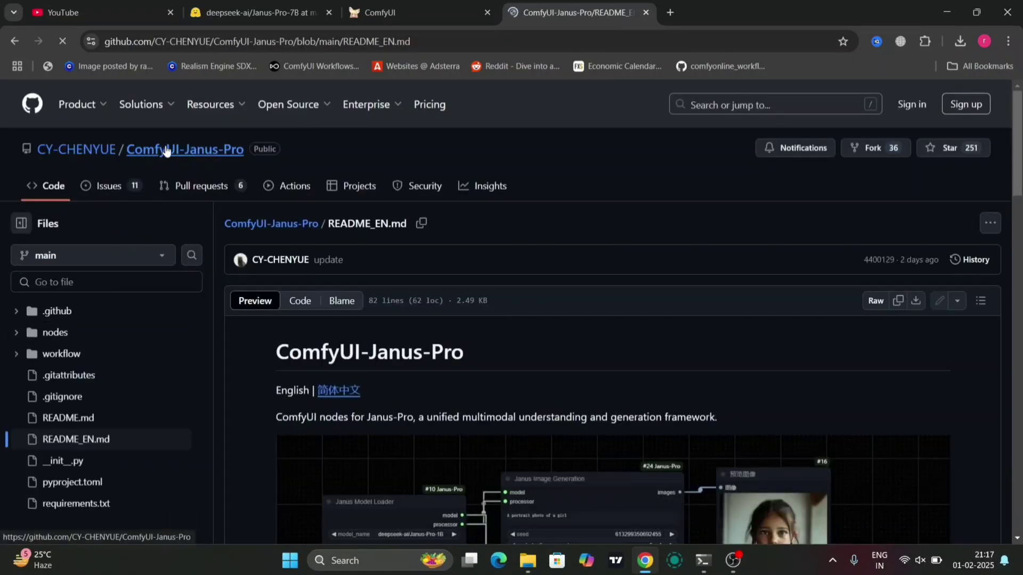
- On the ComfyUI-Janus-Pro repo page, select the manual-install python.exe pip install requirements command
left_click(166, 151)
scroll(328, 423, "down", 5)
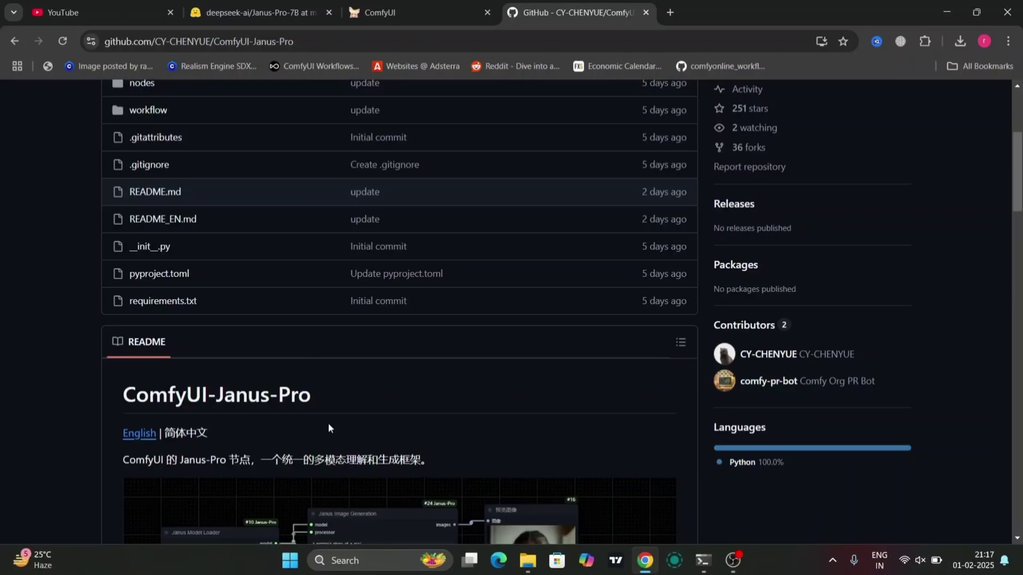
scroll(328, 423, "down", 3)
scroll(328, 423, "down", 2)
scroll(328, 423, "down", 3)
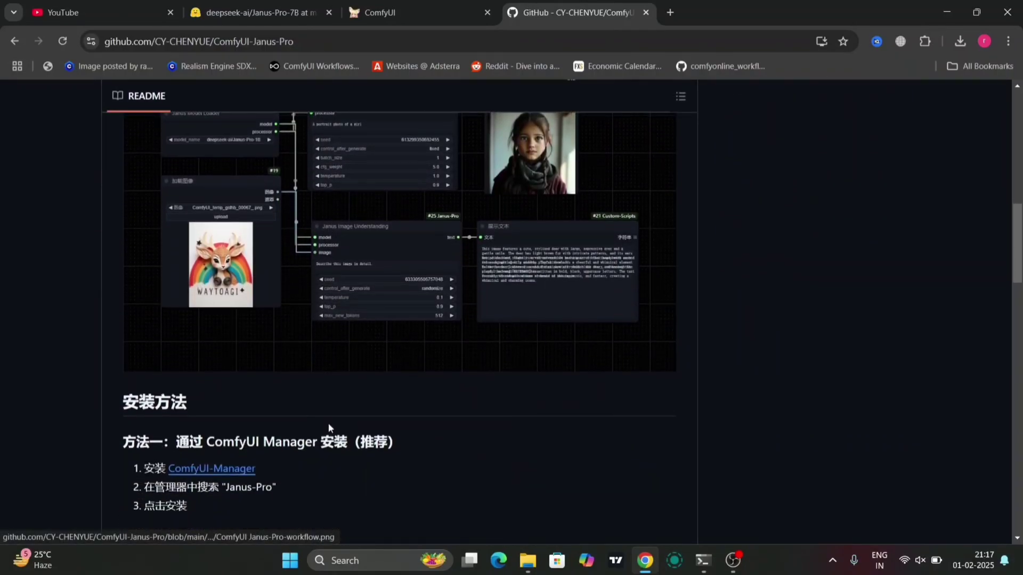
scroll(328, 423, "down", 1)
scroll(328, 423, "down", 3)
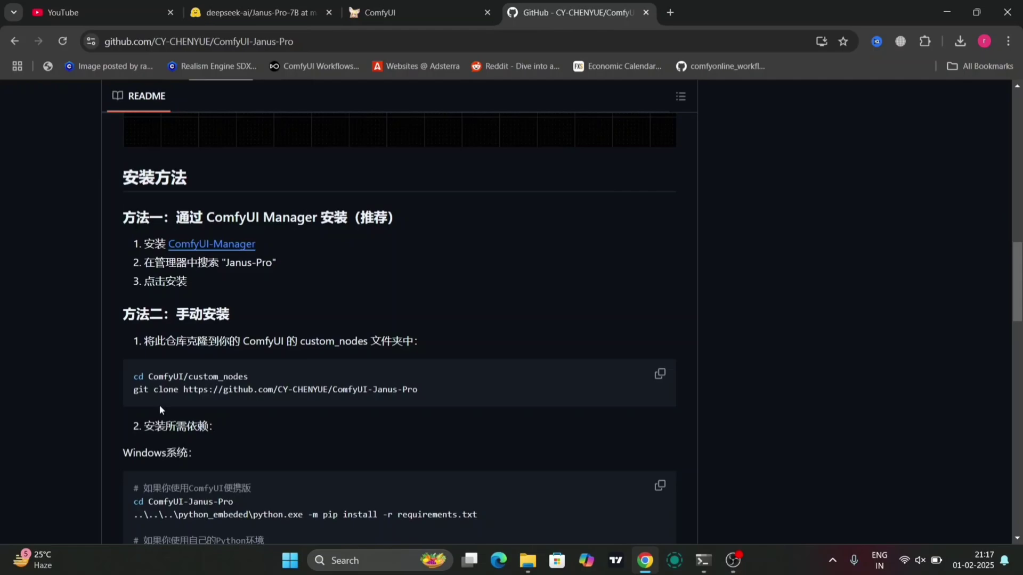
scroll(250, 402, "down", 2)
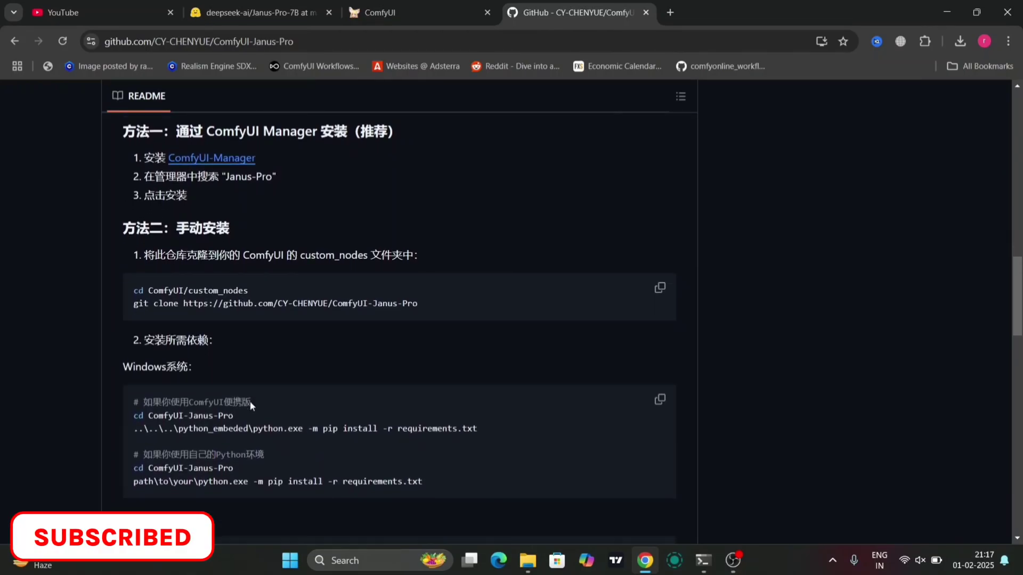
scroll(250, 402, "down", 1)
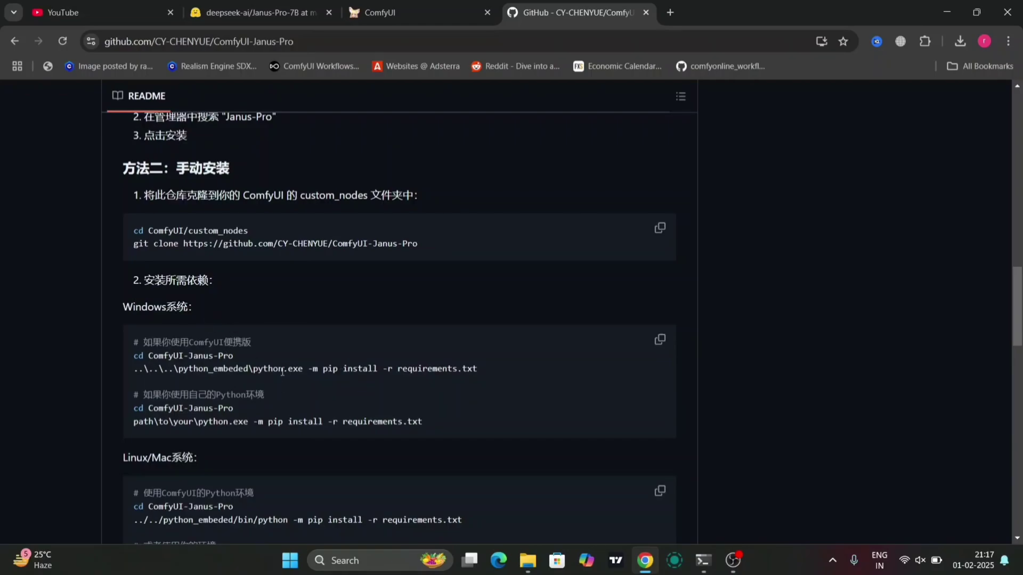
left_click_drag(252, 368, 463, 379)
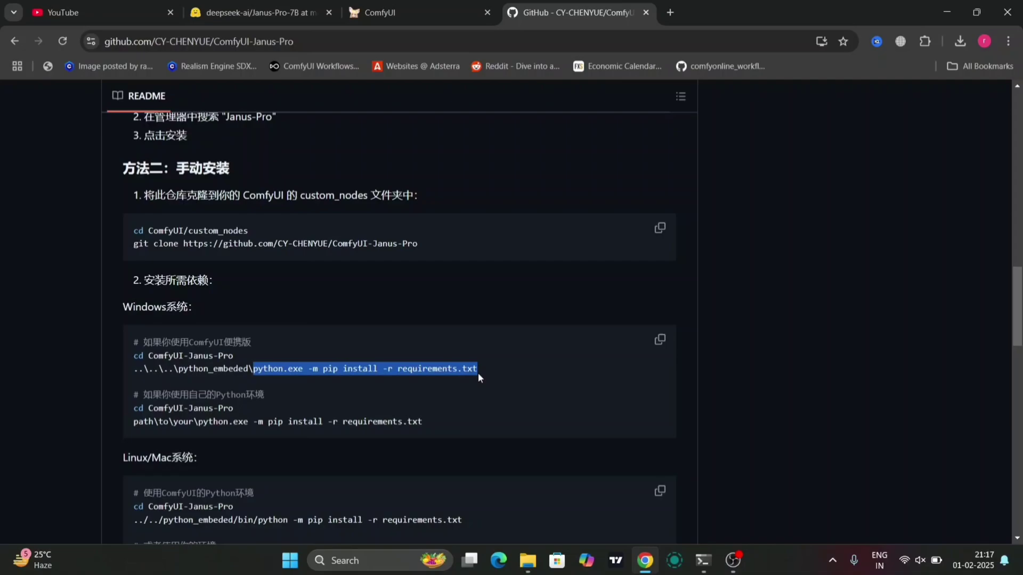
- In File Explorer, go to ComfyUI_windows_portable > ComfyUI > custom_nodes
key("alt+Tab")
left_click(352, 336)
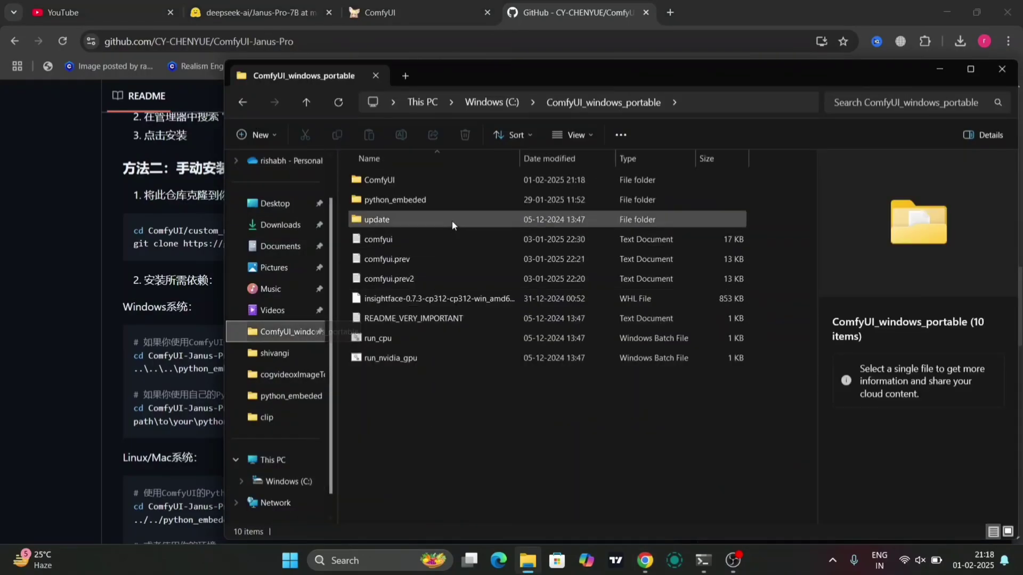
double_click(436, 181)
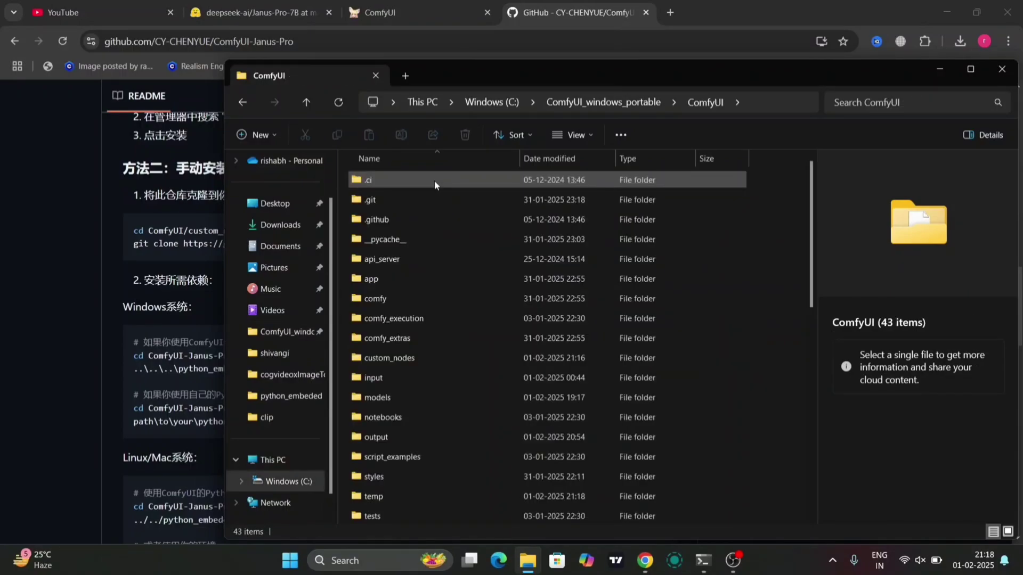
left_click_drag(336, 318, 271, 317)
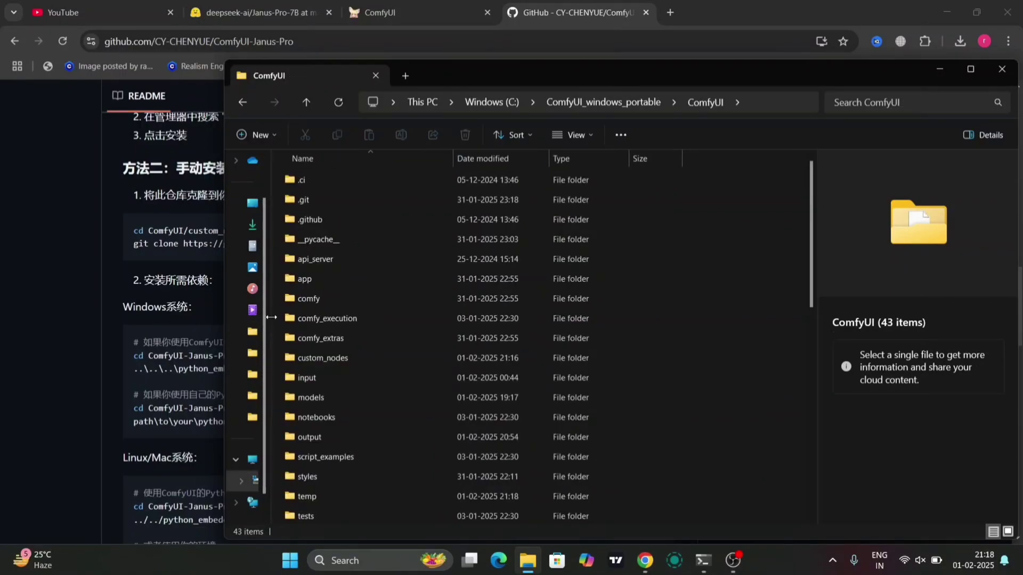
double_click(357, 351)
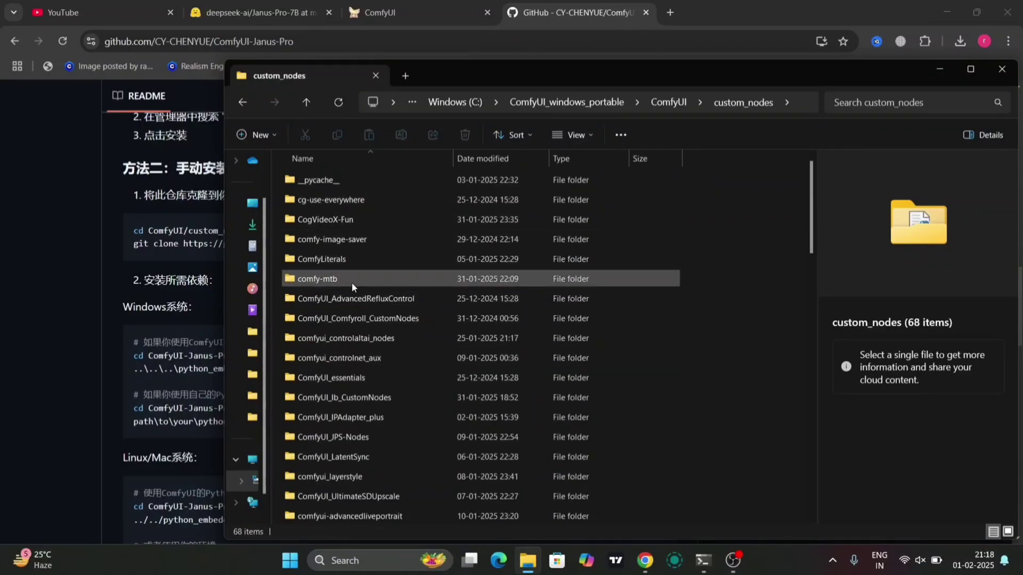
- Scroll down to the janus-pro folder, open it, and make its address bar editable
scroll(351, 403, "down", 2)
scroll(350, 398, "down", 3)
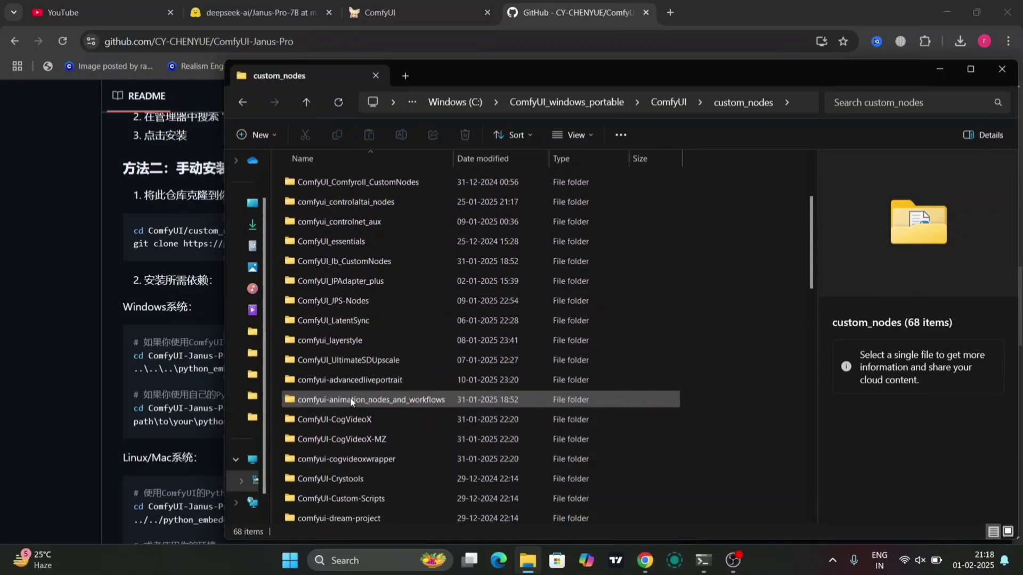
scroll(350, 398, "down", 2)
scroll(350, 398, "down", 2)
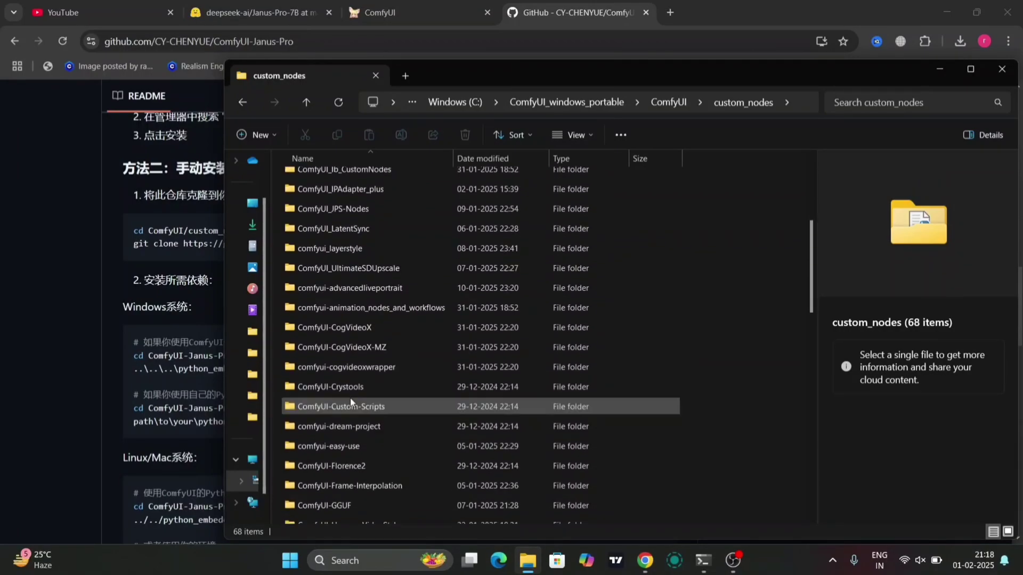
scroll(350, 398, "down", 2)
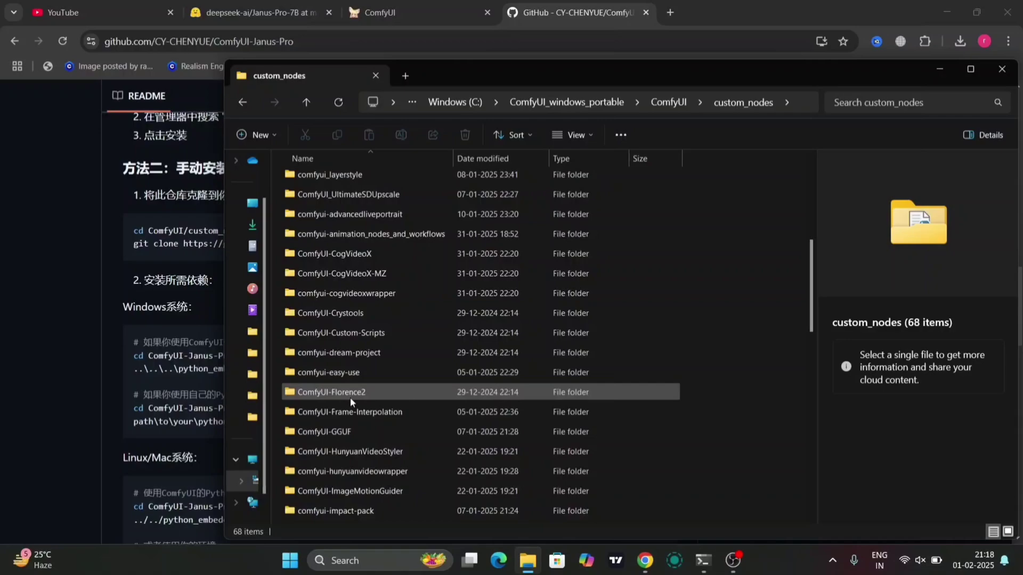
scroll(350, 397, "down", 2)
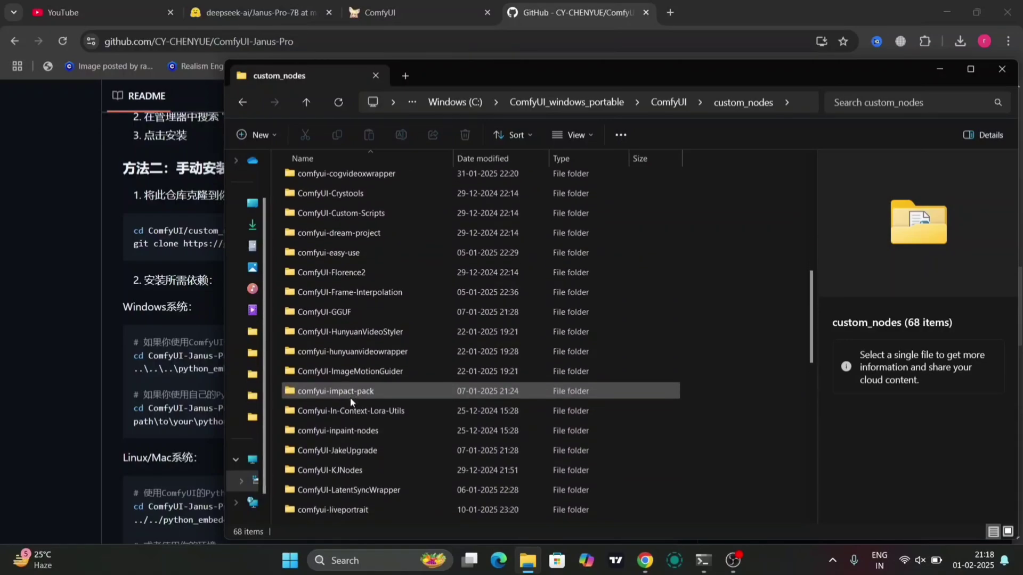
scroll(350, 397, "down", 2)
scroll(350, 399, "down", 1)
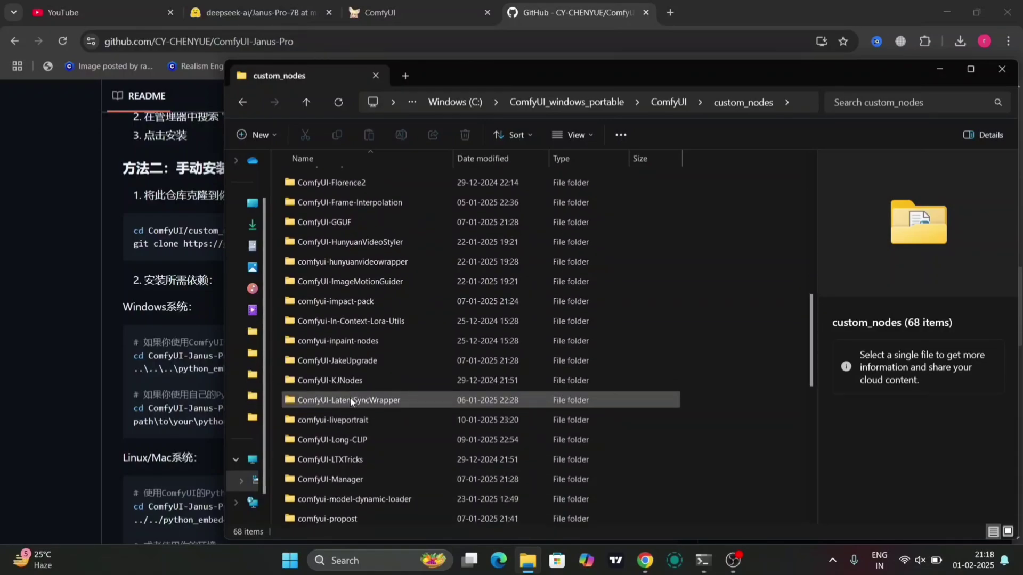
scroll(350, 399, "down", 2)
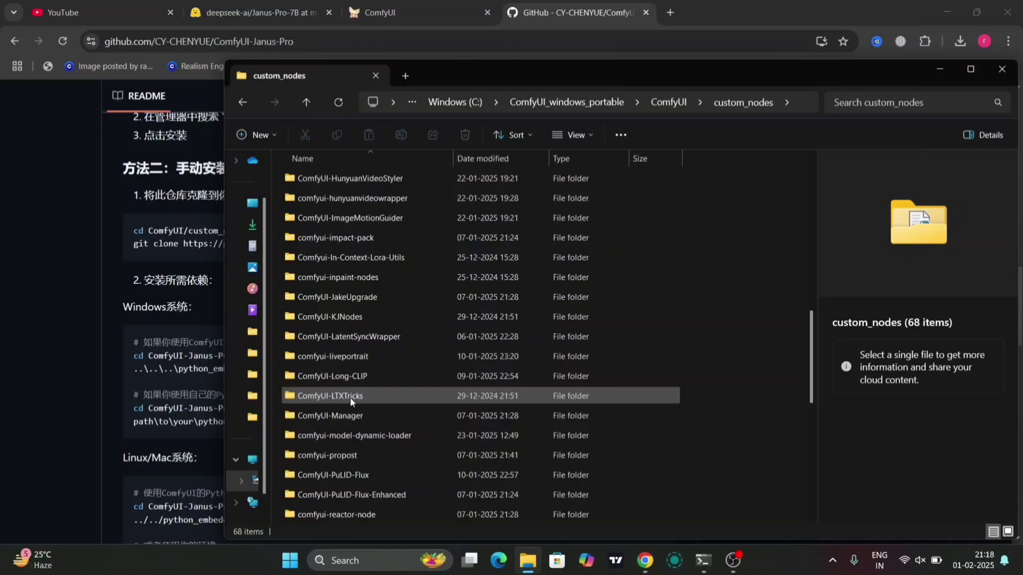
scroll(350, 398, "down", 1)
scroll(351, 397, "down", 1)
scroll(350, 398, "down", 1)
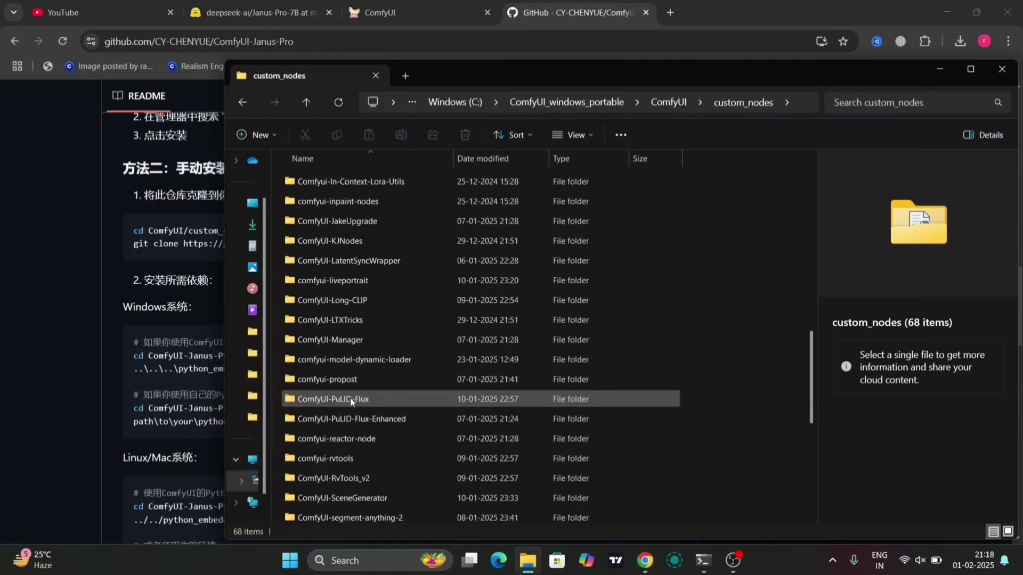
scroll(350, 398, "down", 2)
scroll(350, 398, "down", 1)
scroll(350, 397, "down", 2)
scroll(350, 397, "down", 1)
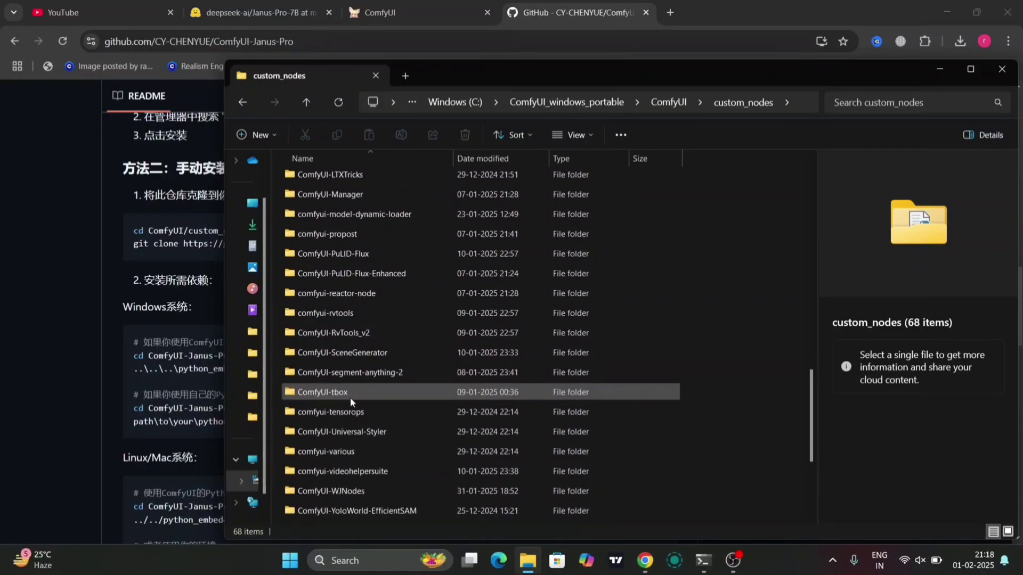
scroll(350, 397, "down", 1)
scroll(350, 398, "down", 1)
scroll(350, 398, "down", 2)
scroll(350, 398, "down", 1)
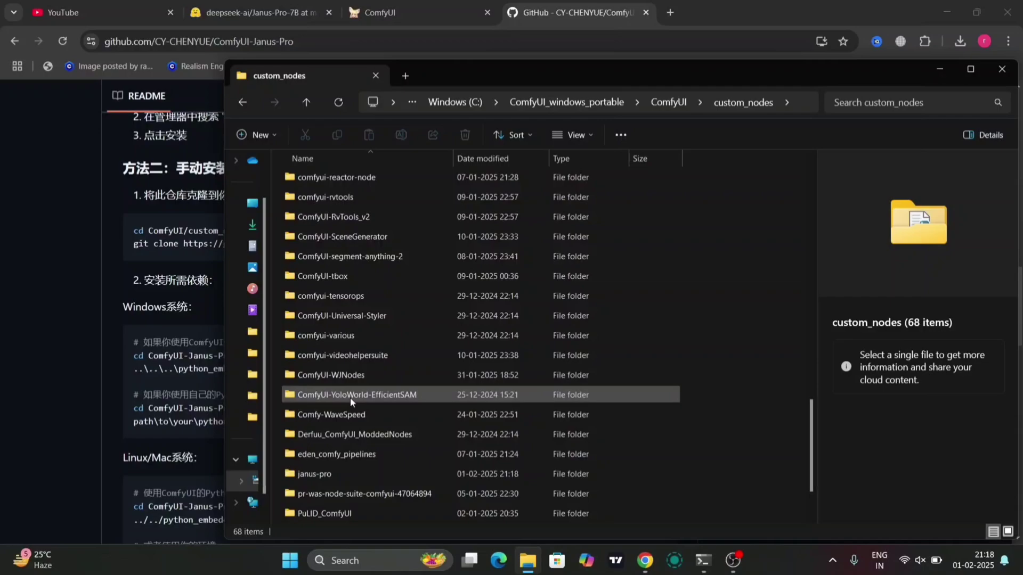
left_click(340, 470)
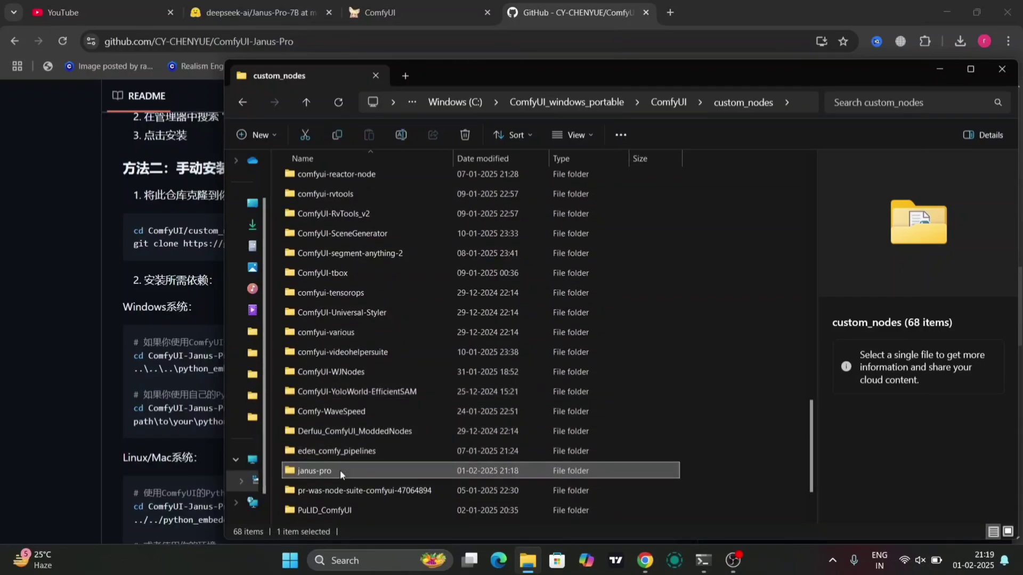
double_click(340, 470)
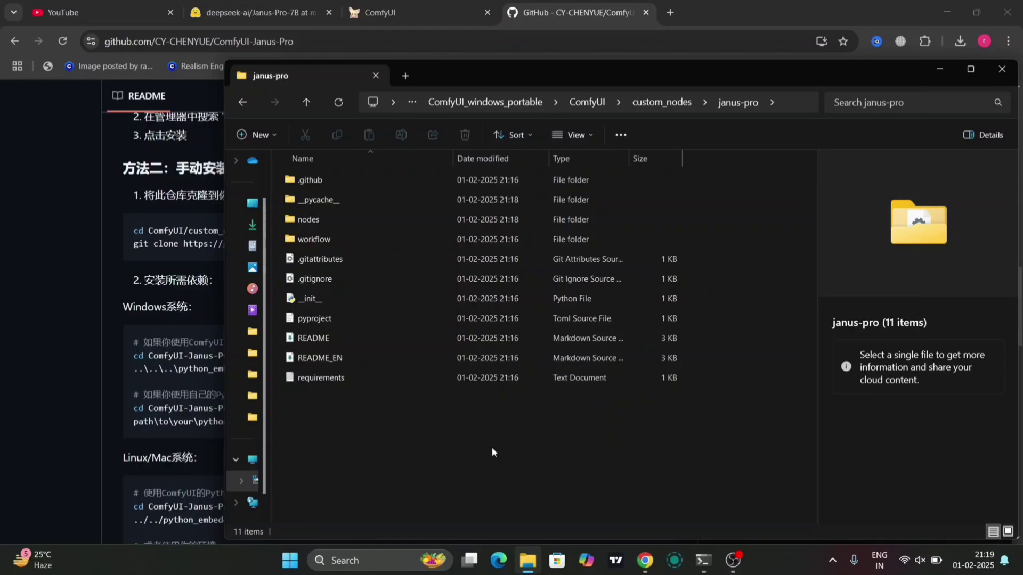
left_click(795, 107)
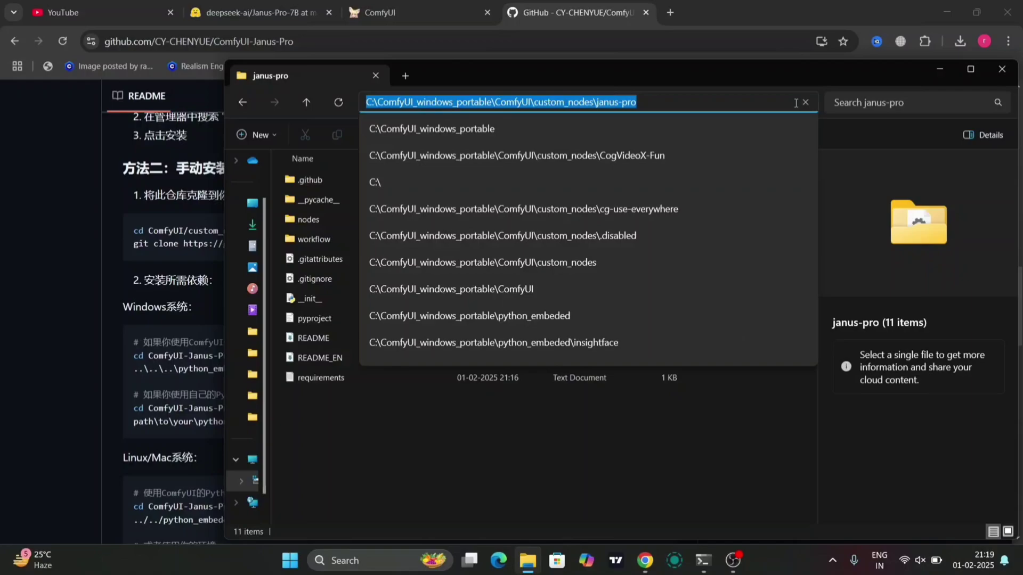
- Open a command prompt in the janus-pro folder with 'cmd' from the address bar
type("cmd")
key("Return")
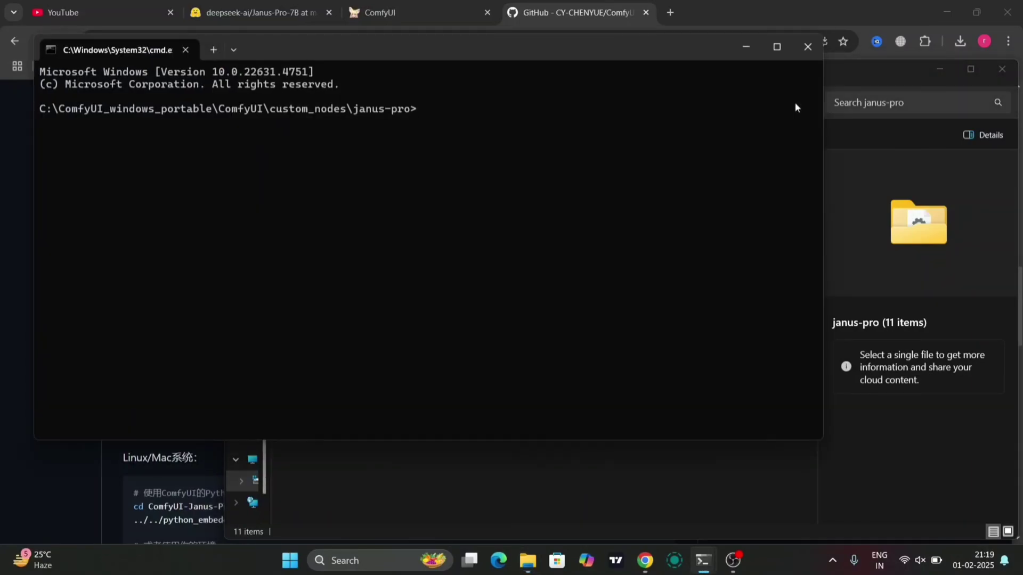
left_click(746, 46)
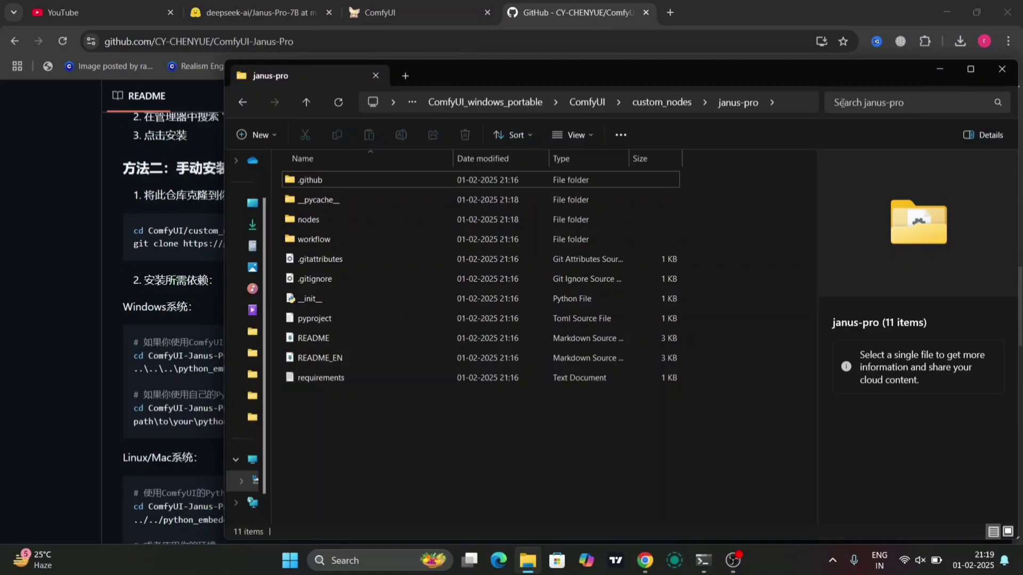
left_click(939, 70)
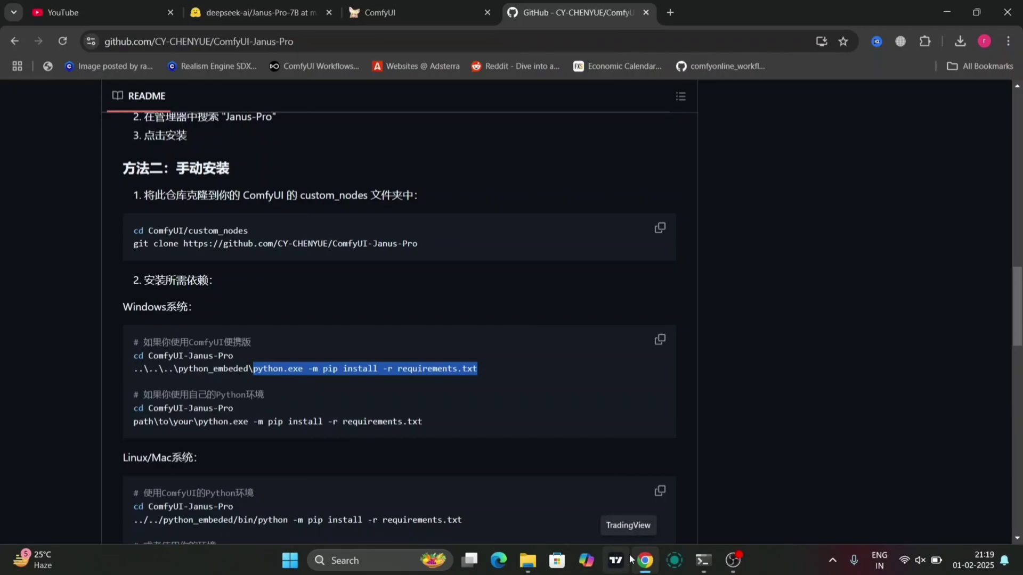
mouse_move(702, 561)
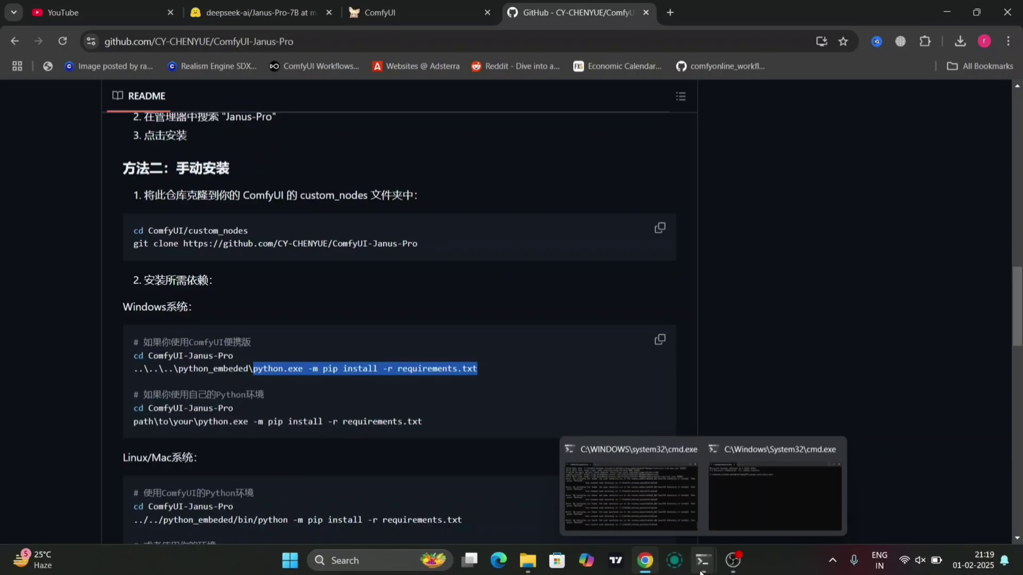
left_click(752, 521)
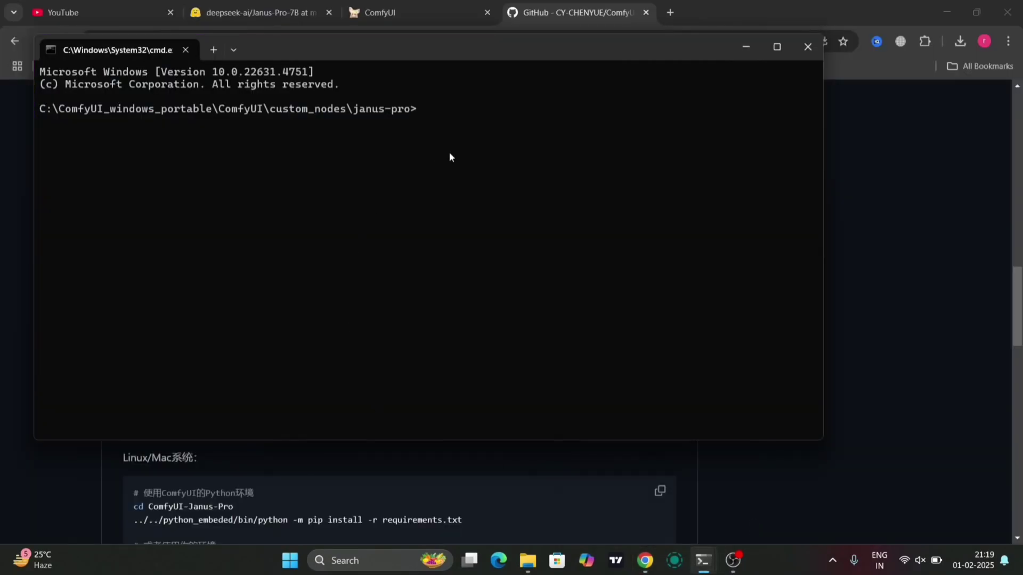
- Run python.exe -m pip install -r requirements.txt, installing attrdict 2.1.1 and janus 1.0.0
type("python.exe -m pip install -r requirements.txt")
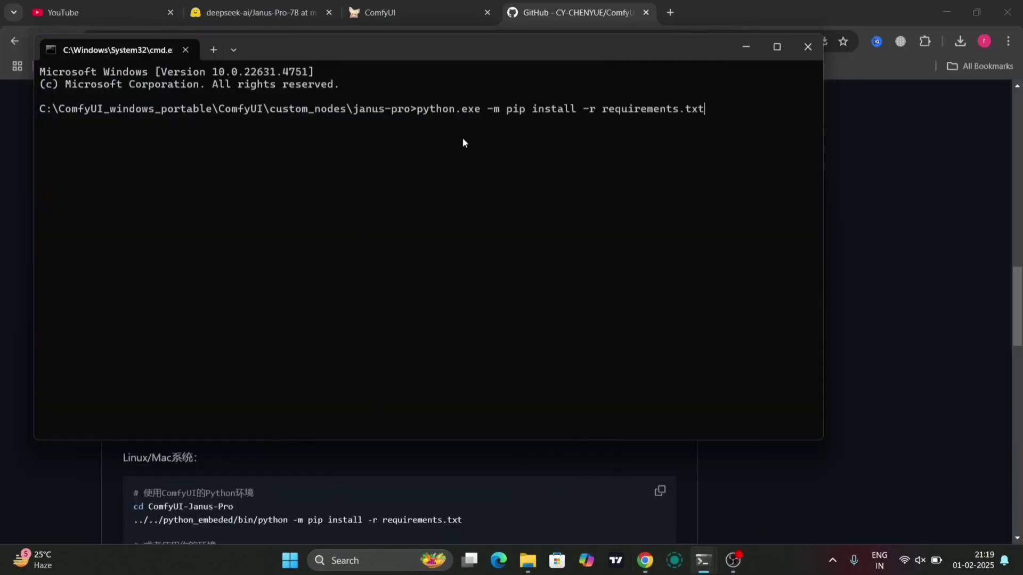
key("Return")
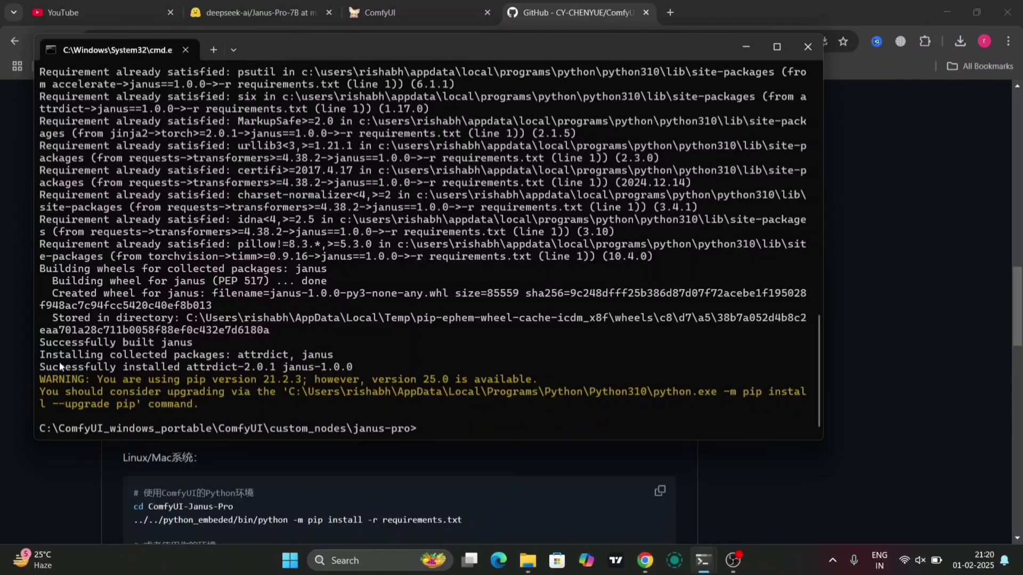
left_click_drag(43, 368, 357, 369)
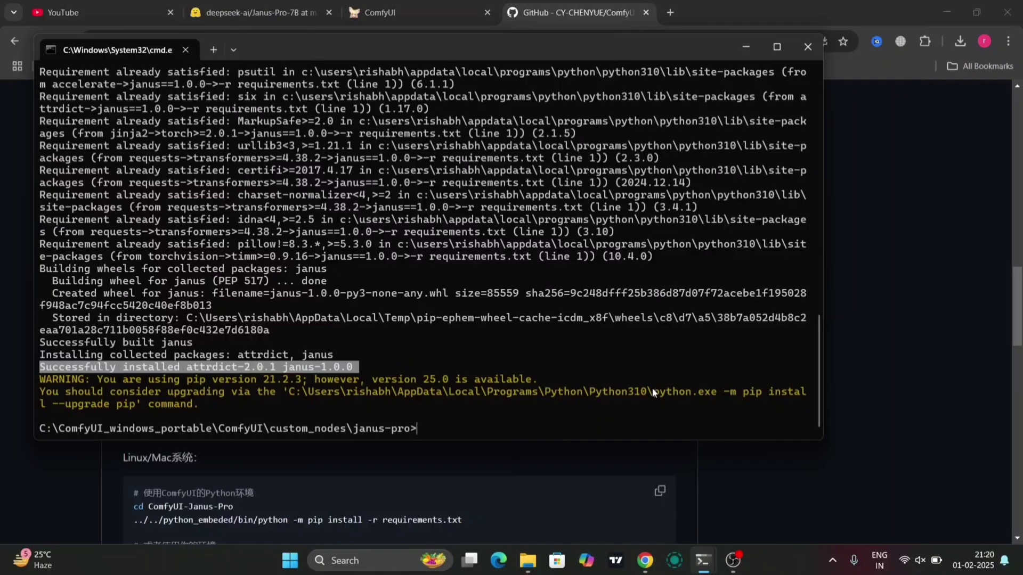
- Copy the suggested pip upgrade command from the install output
left_click_drag(652, 391, 789, 411)
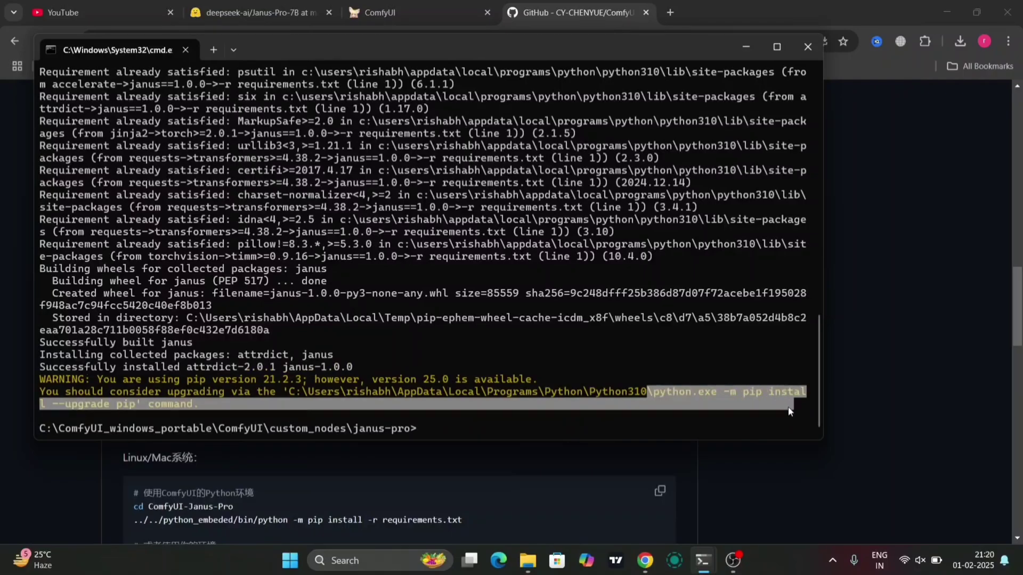
mouse_move(790, 410)
left_mouse_down()
mouse_move(111, 405)
mouse_move(133, 409)
left_mouse_up()
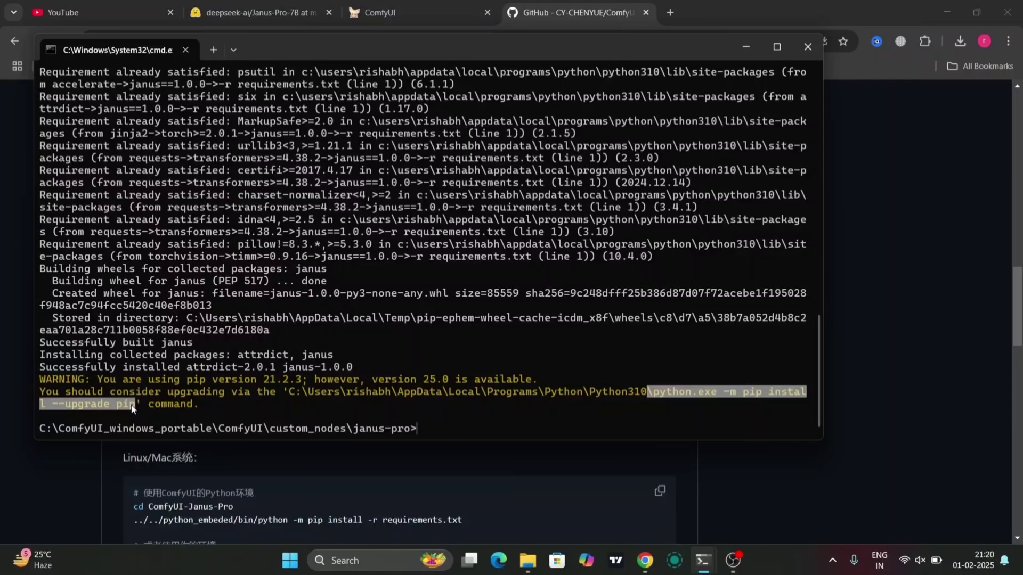
key("ctrl+c")
- Run the pasted pip upgrade command, then retry it with the python.exe prefix removed
key("ctrl+v")
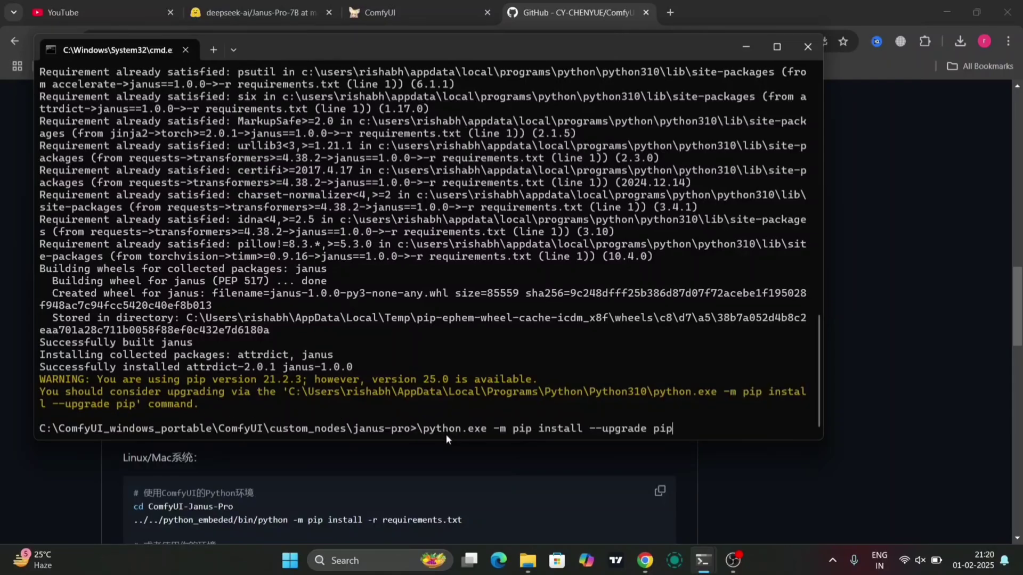
key("Return")
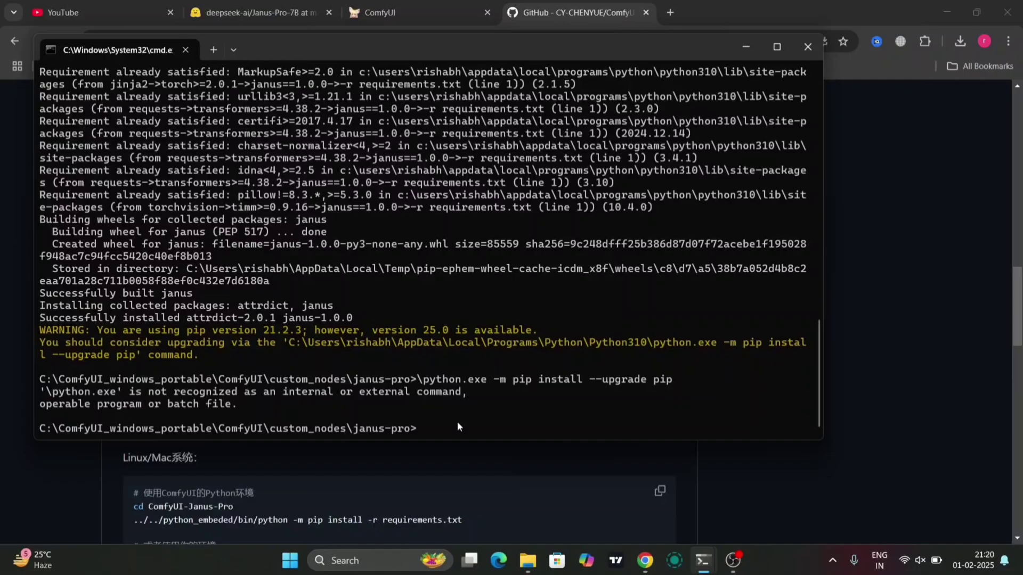
key("ctrl+v")
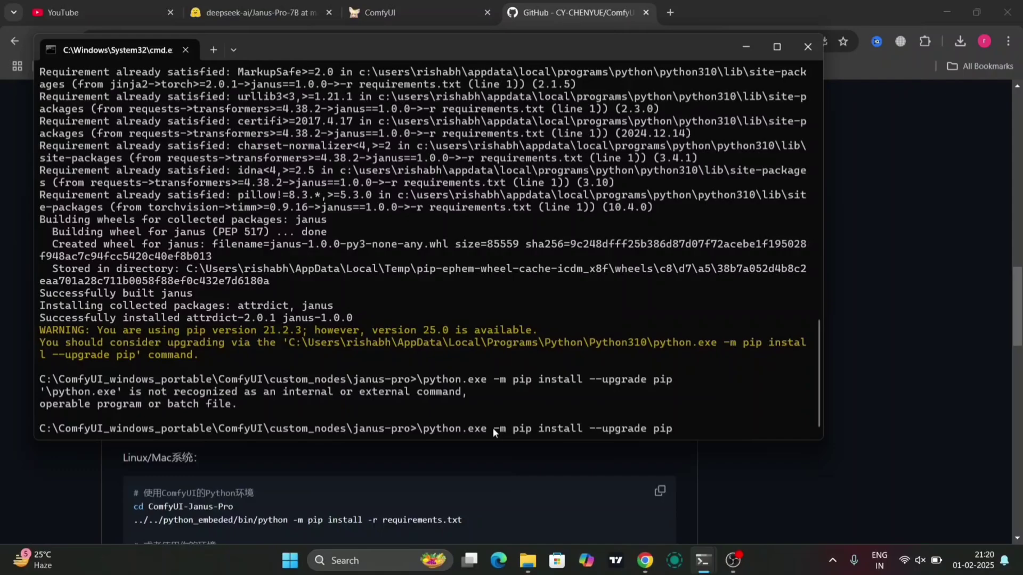
key("Left")
key("Left")
key("Left")
key("Left")
key("Left")
key("Left")
key("BackSpace")
key("BackSpace")
key("BackSpace")
key("BackSpace")
key("BackSpace")
key("BackSpace")
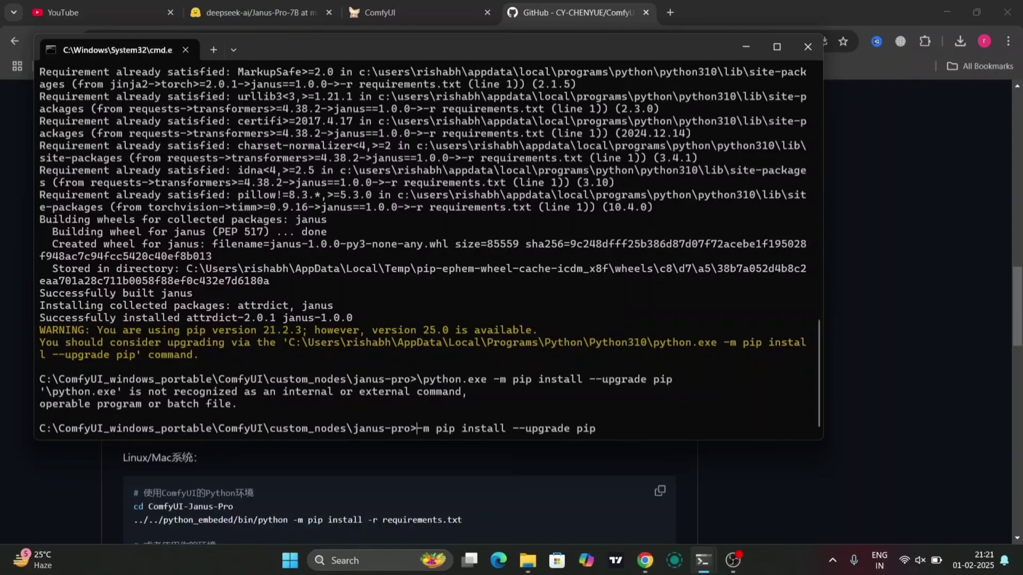
key("Return")
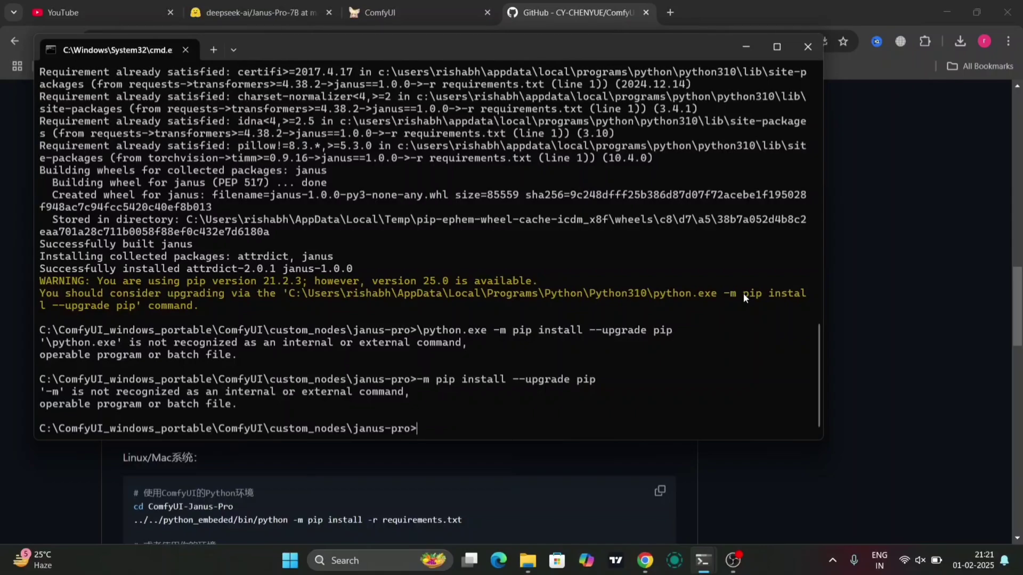
- Copy and run pip install --upgrade pip, starting the pip 25.0 download
left_click_drag(743, 293, 137, 311)
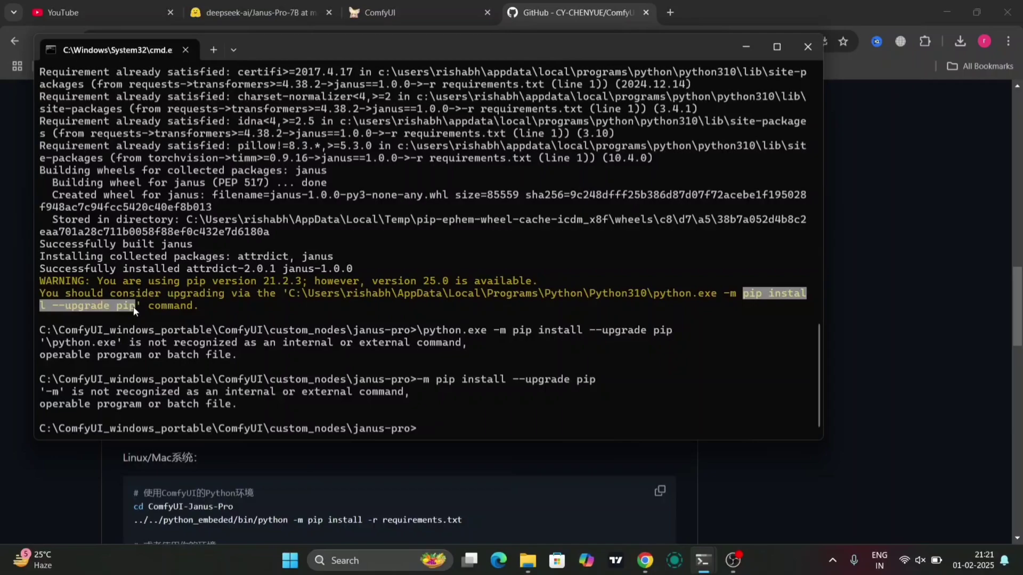
key("ctrl+c")
right_click(402, 413)
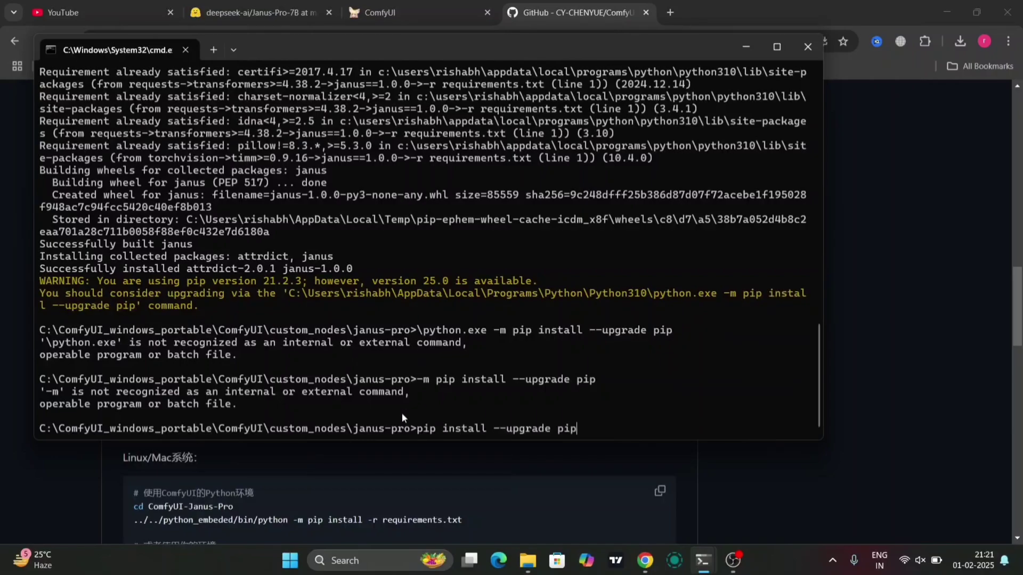
key("Return")
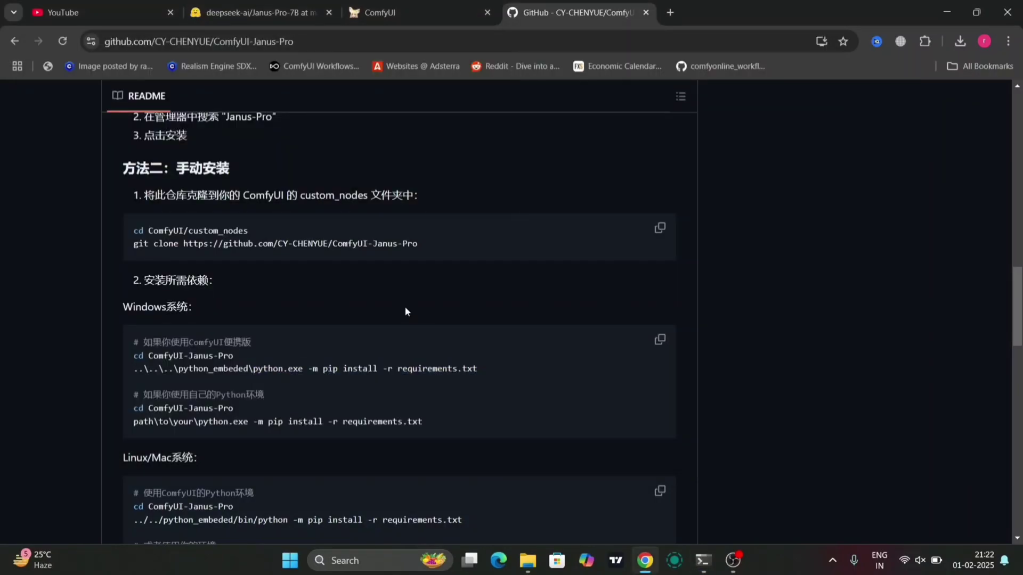
- Scroll the README to its model download section and return to the janus-pro Explorer window
scroll(247, 449, "down", 2)
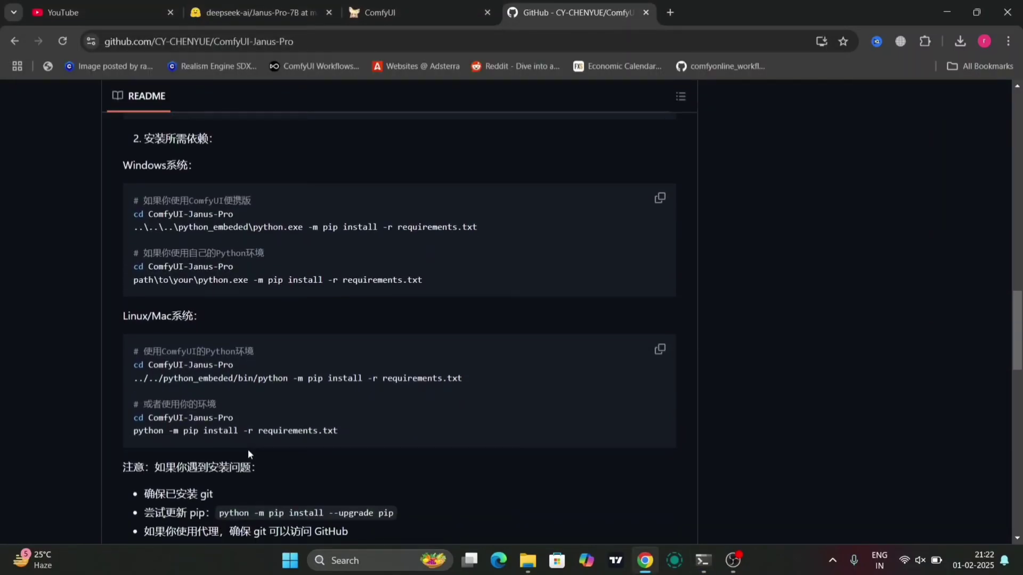
scroll(250, 451, "down", 3)
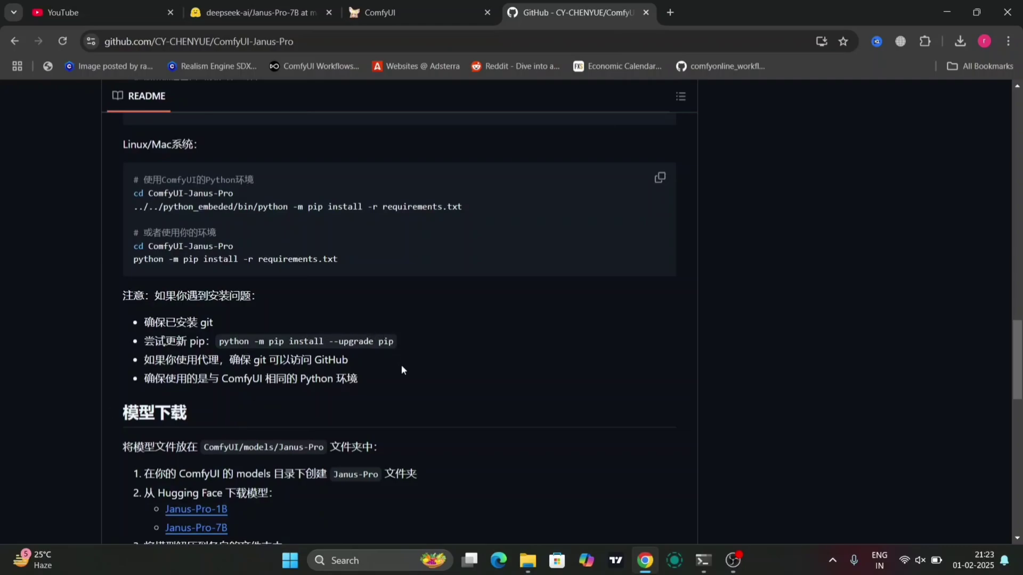
scroll(402, 369, "down", 1)
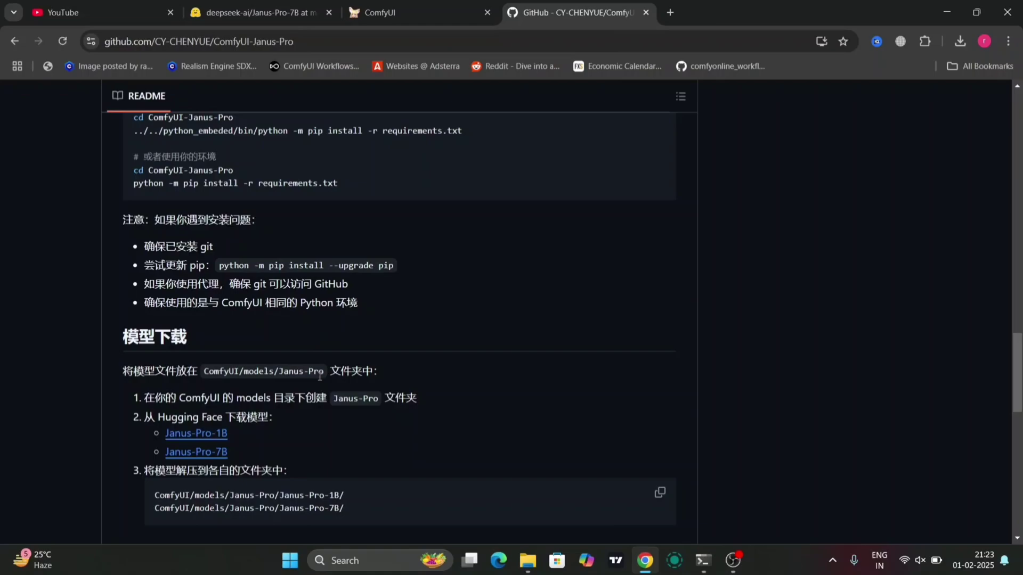
left_click(527, 560)
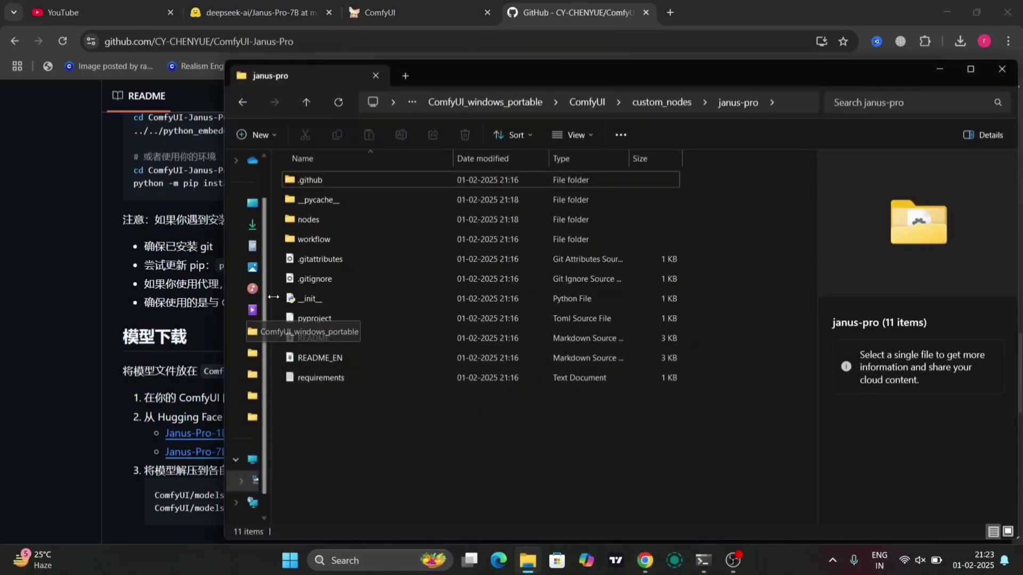
- Open ComfyUI's models folder and browse its 30 subfolders
left_click(587, 102)
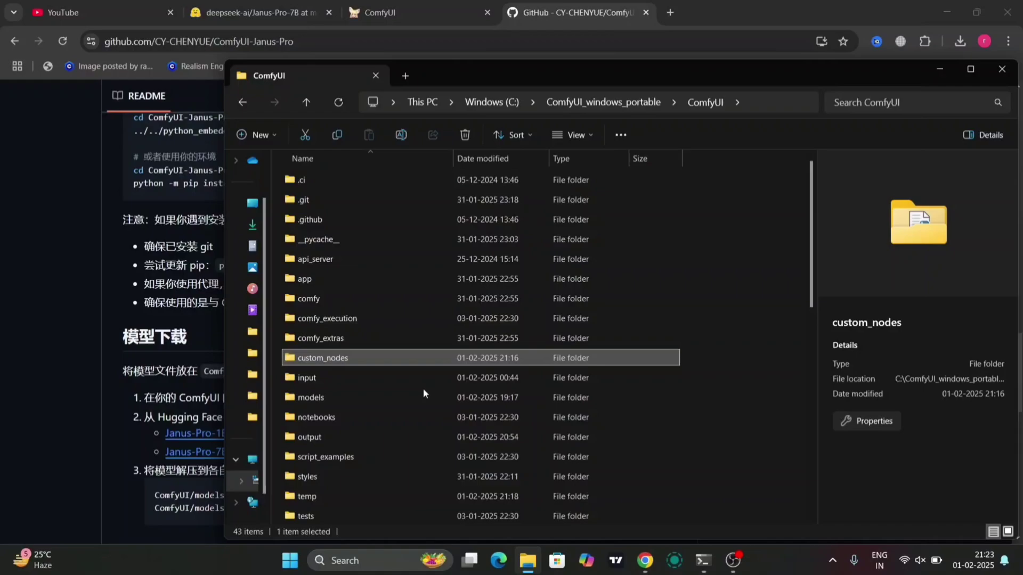
double_click(405, 397)
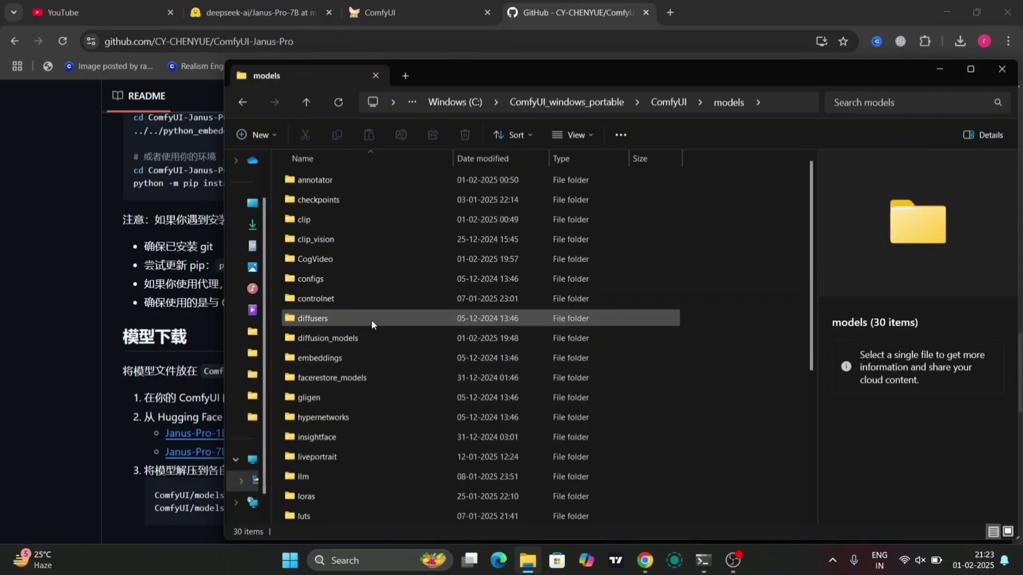
scroll(425, 406, "down", 1)
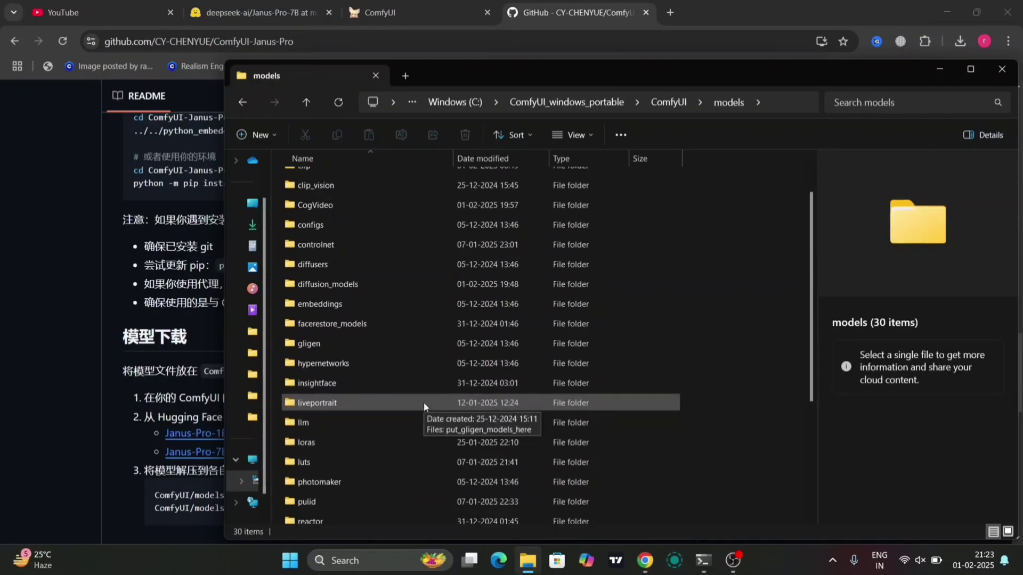
scroll(425, 406, "down", 1)
scroll(424, 406, "down", 1)
scroll(423, 402, "down", 1)
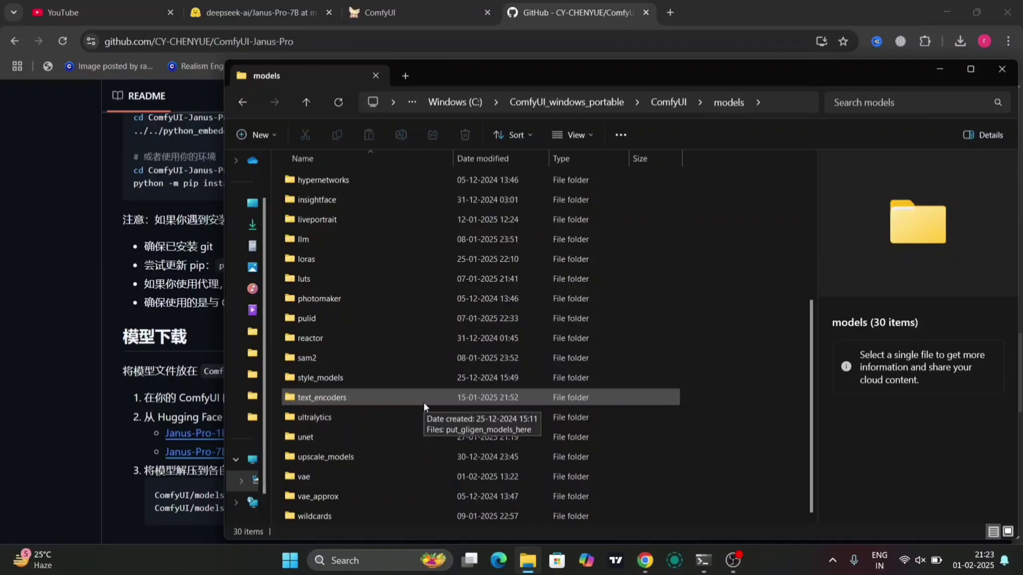
scroll(423, 401, "up", 1)
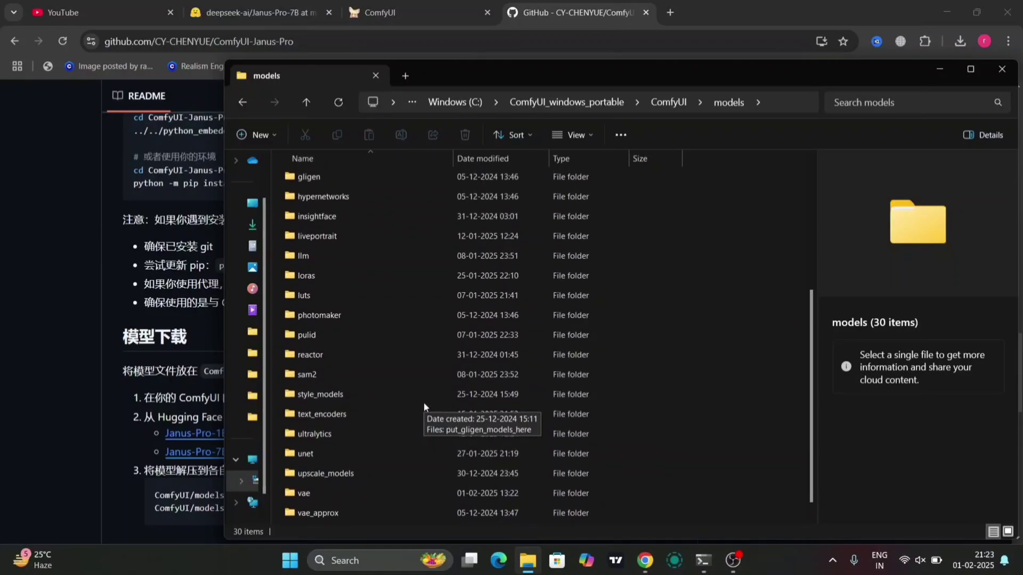
scroll(423, 401, "up", 1)
scroll(424, 402, "up", 1)
scroll(424, 402, "up", 1)
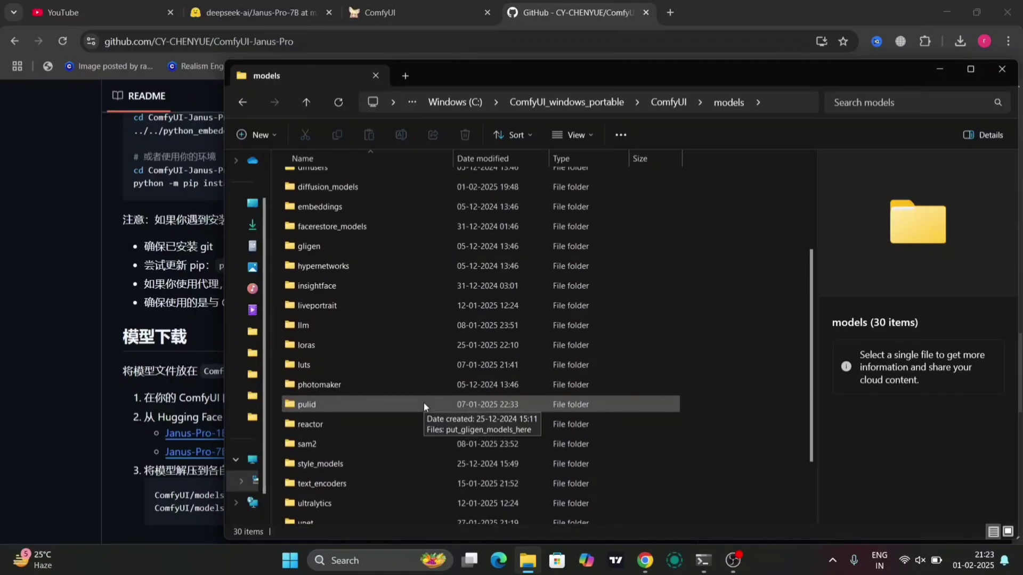
scroll(424, 402, "up", 1)
scroll(424, 401, "up", 1)
scroll(424, 402, "up", 1)
scroll(424, 402, "up", 1)
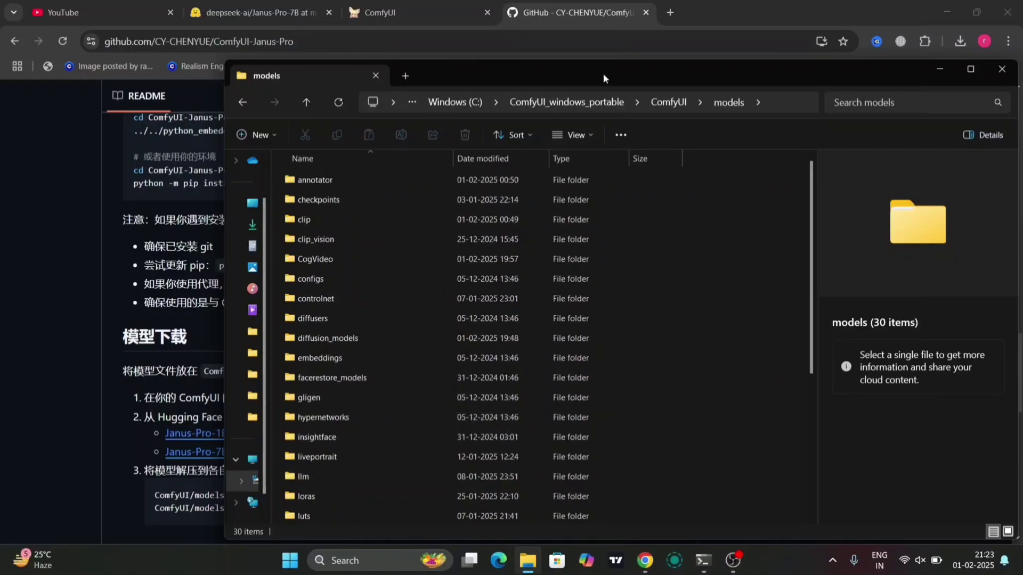
- Shift the Explorer window right to reveal the README's model instructions
left_click_drag(603, 73, 730, 73)
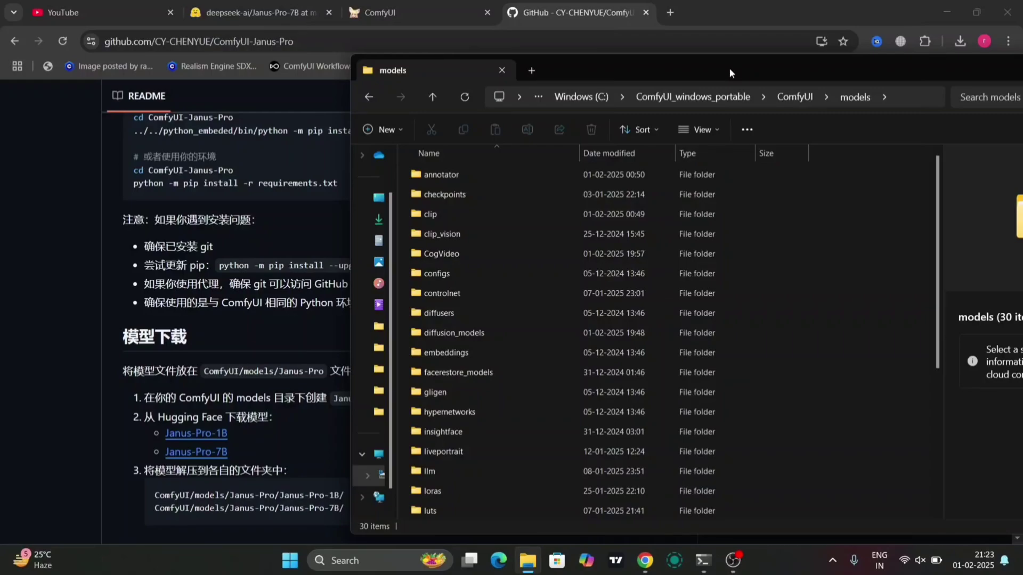
scroll(493, 248, "down", 1)
scroll(512, 226, "down", 2)
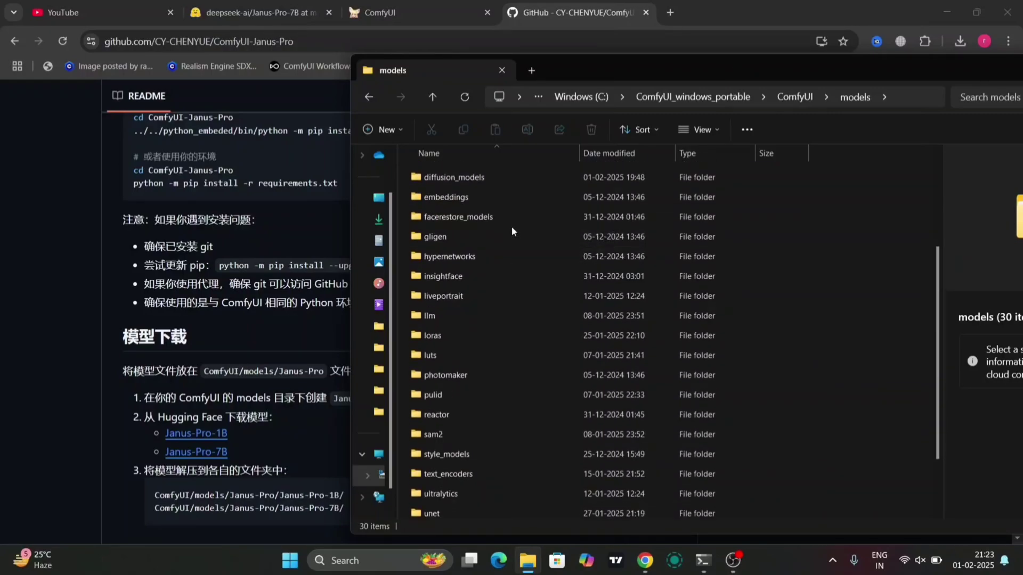
scroll(512, 226, "down", 2)
- Create a new folder named Janus-Pro in models and open it
left_click(383, 129)
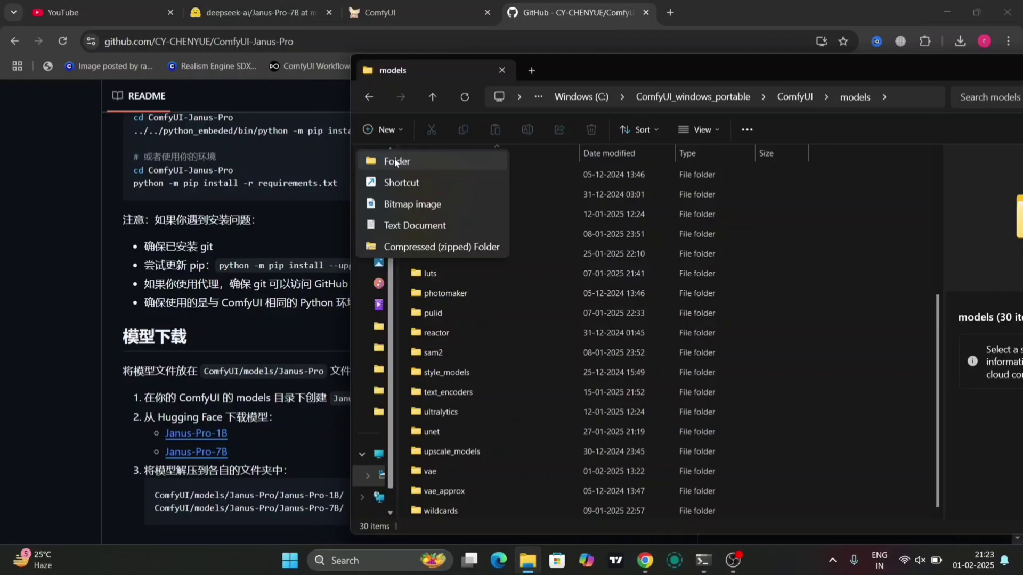
left_click(394, 160)
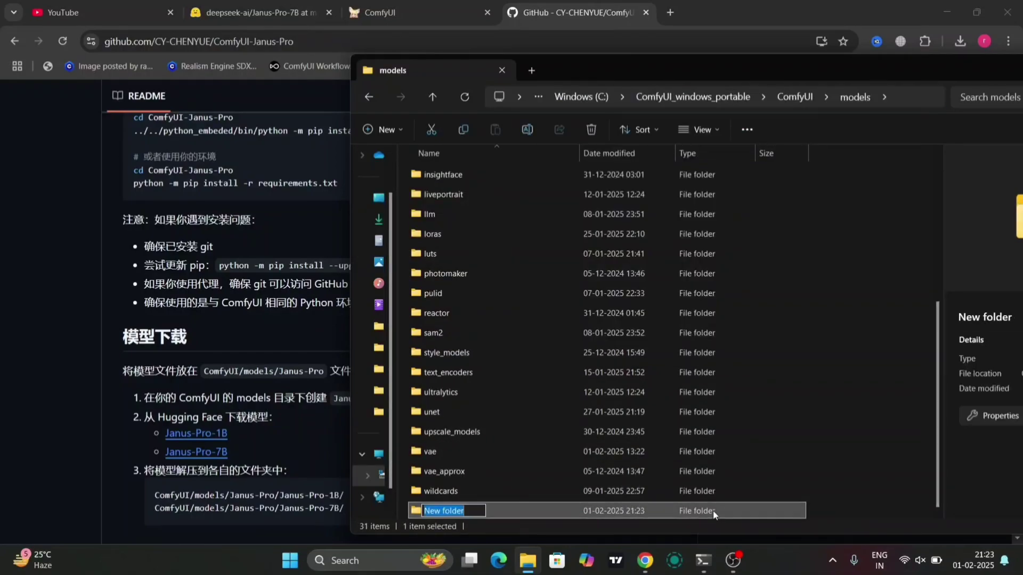
type("Janu")
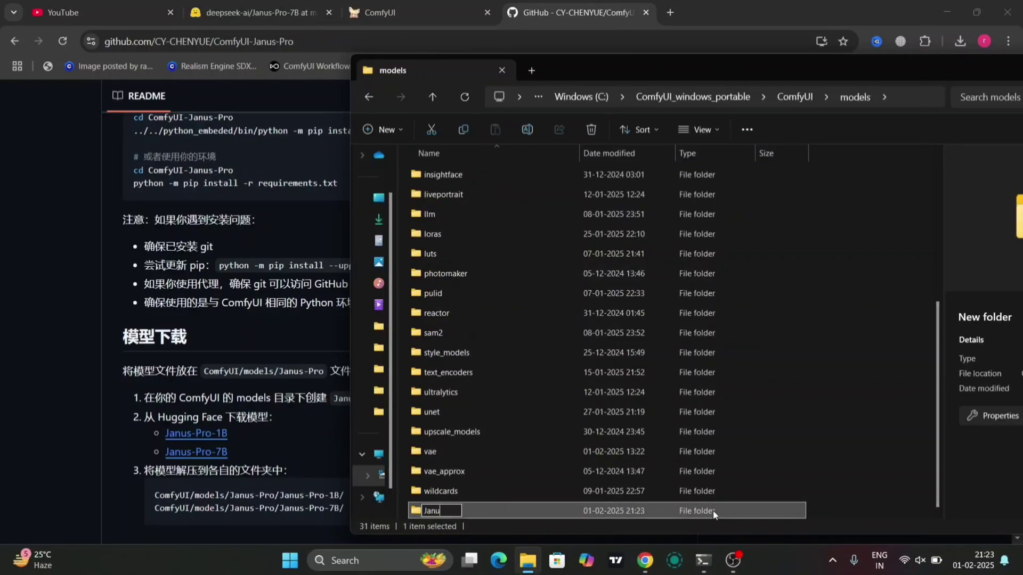
type("s-P")
type("ro")
key("Return")
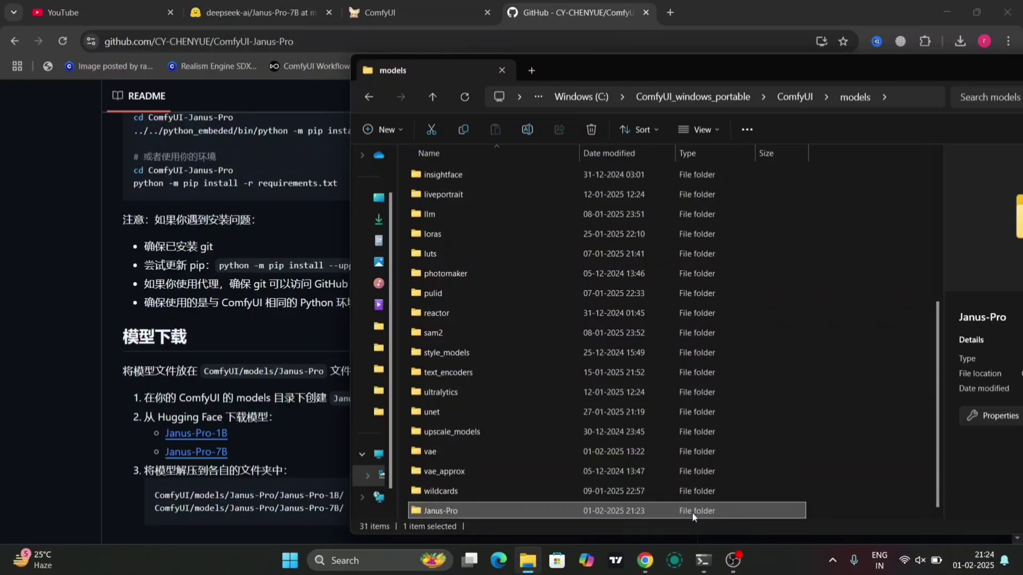
double_click(688, 513)
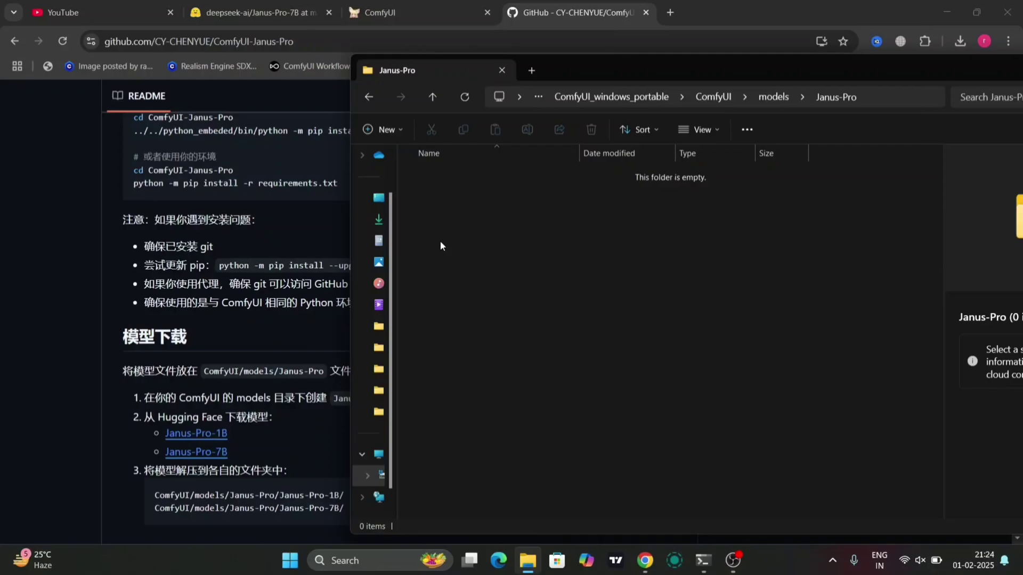
- Create a Janus-Pro-7B subfolder inside Janus-Pro and open it
left_click(379, 131)
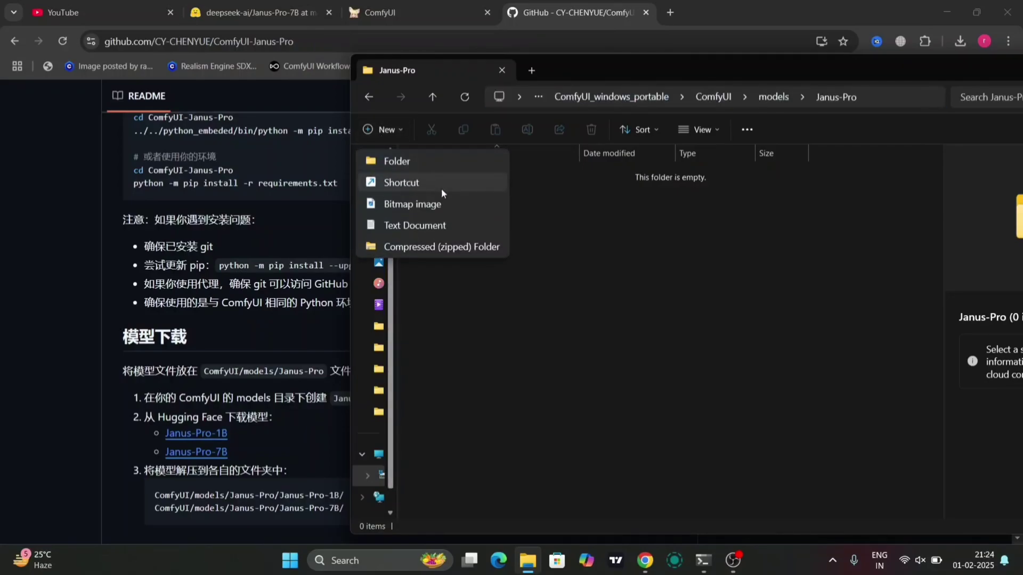
left_click(442, 161)
key("F4")
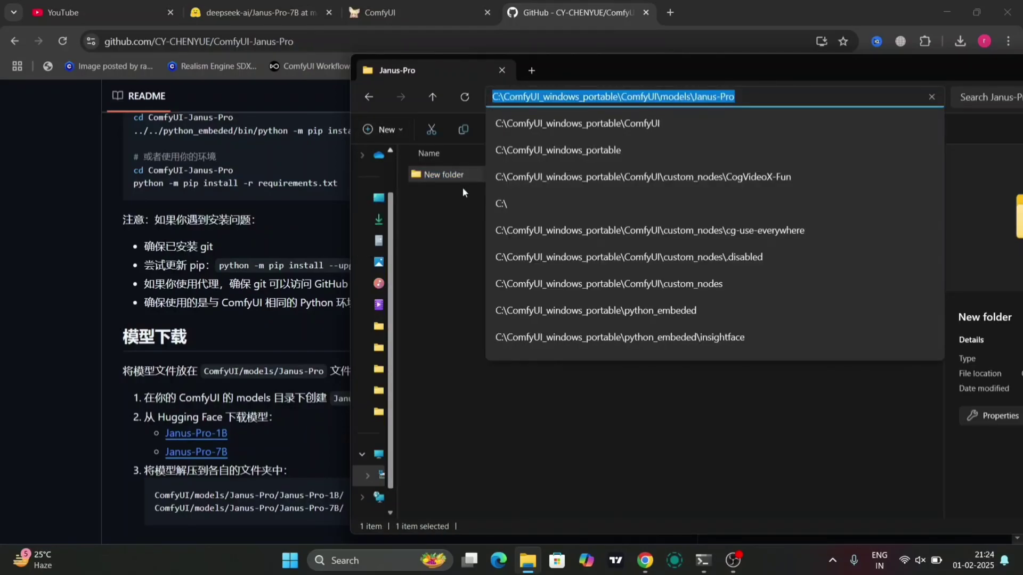
left_click(427, 234)
left_click(469, 174)
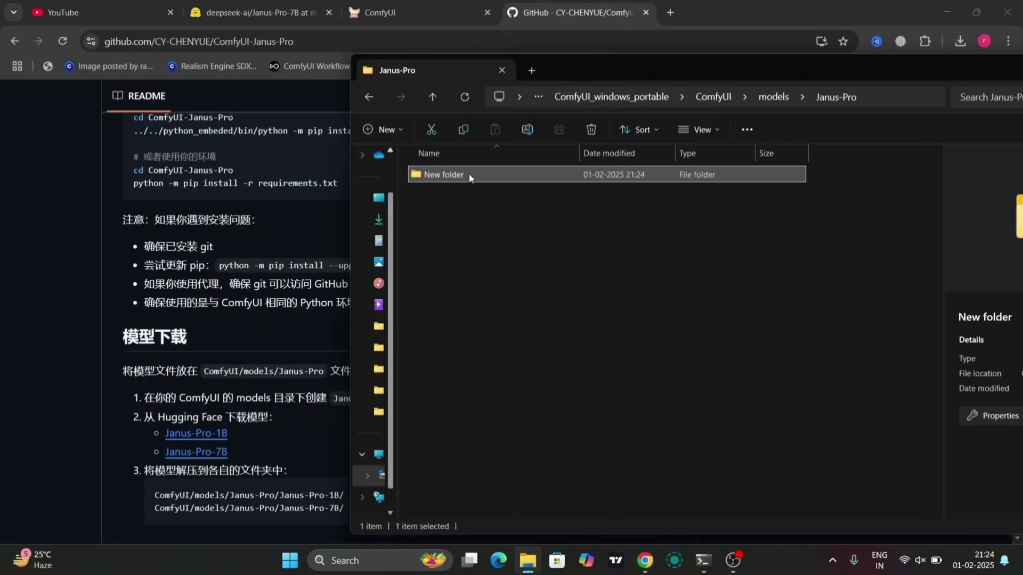
key("F2")
key("BackSpace")
type("Ja")
type("nus-")
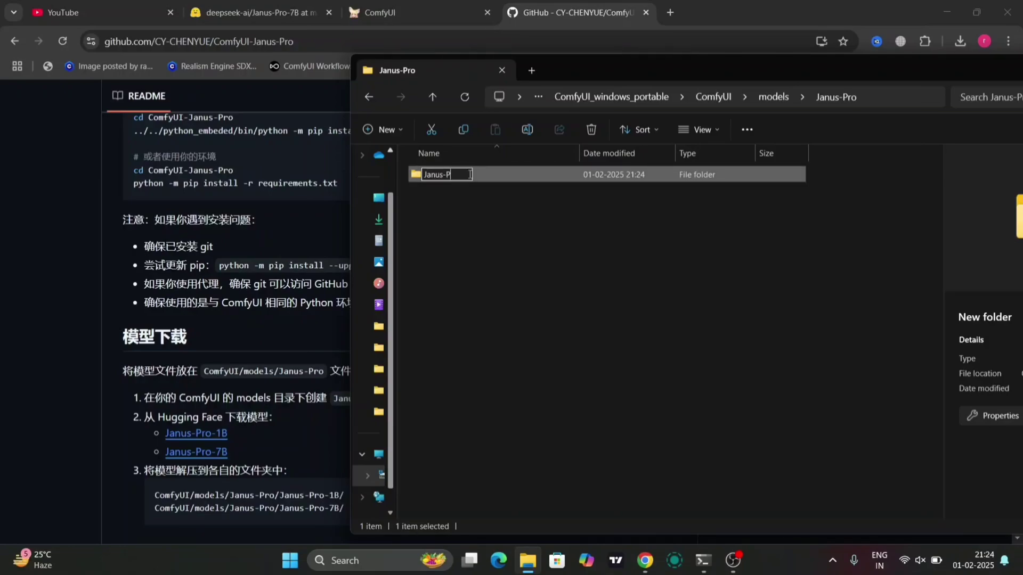
type("Pro")
type("-")
type("7")
type("B")
key("Return")
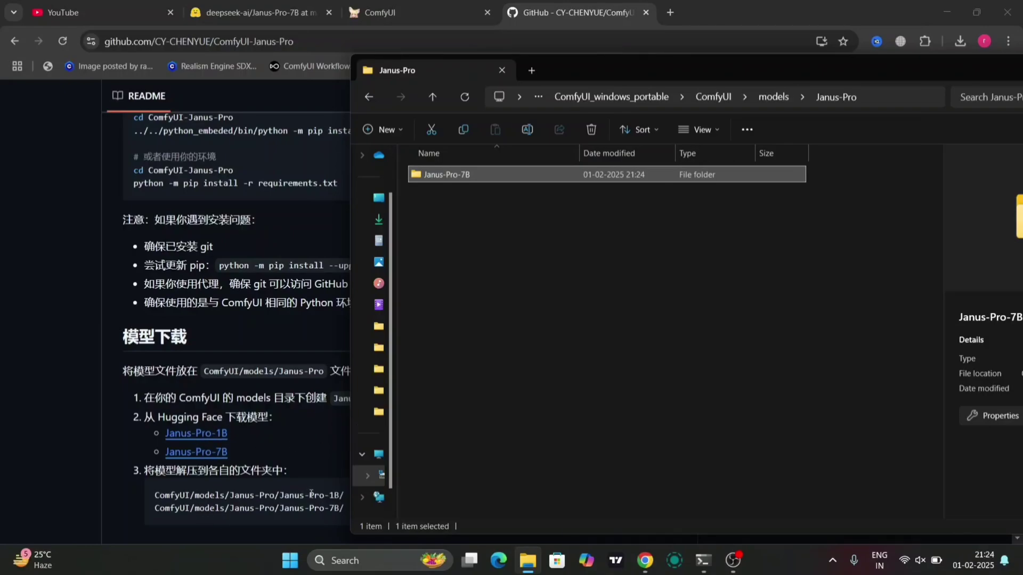
double_click(502, 175)
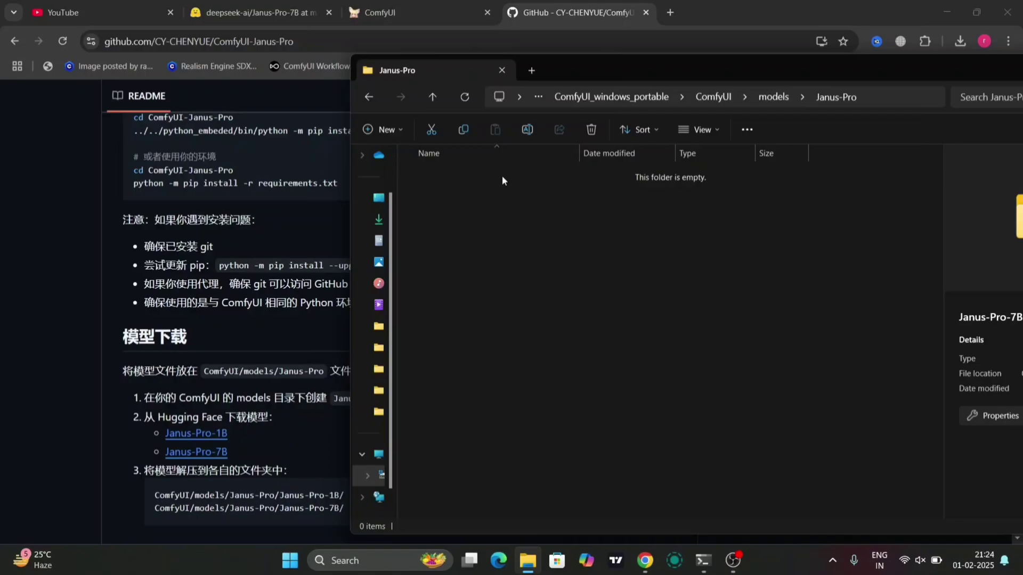
left_click_drag(942, 71, 686, 84)
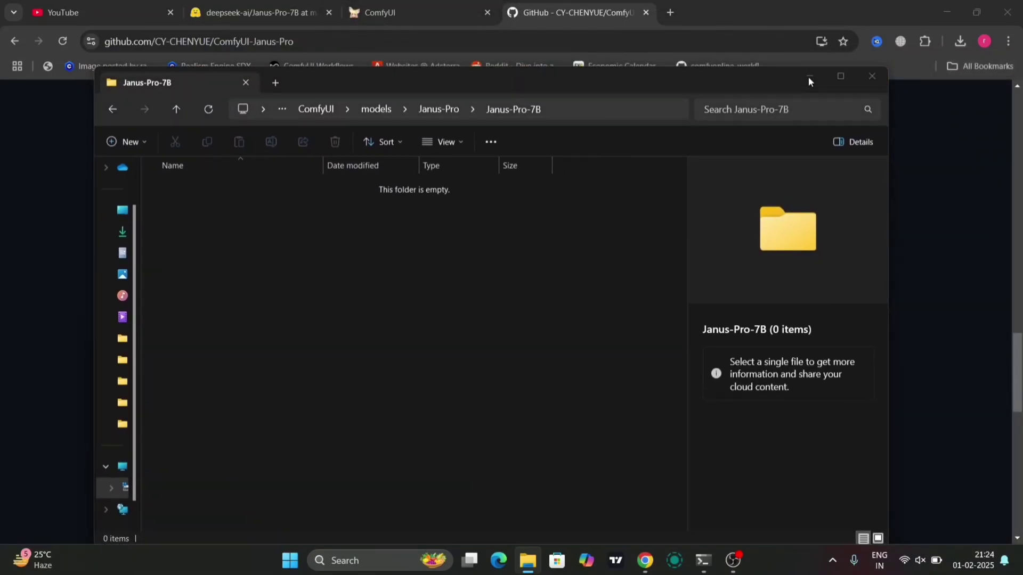
- Open the Janus-Pro-7B model page from the README and review its Files and versions list
left_click(809, 79)
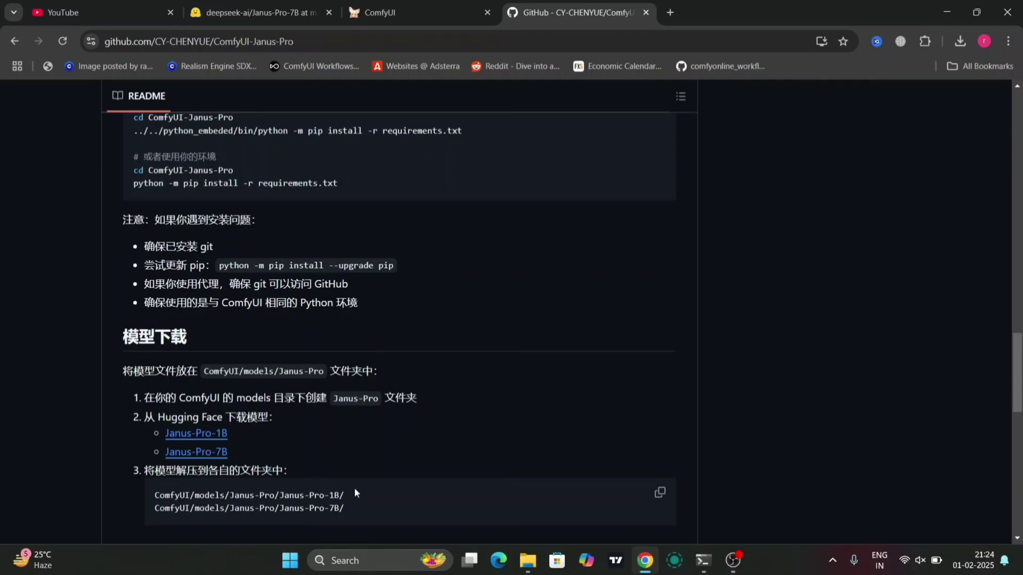
scroll(355, 492, "down", 4)
scroll(355, 493, "down", 1)
scroll(355, 493, "down", 8)
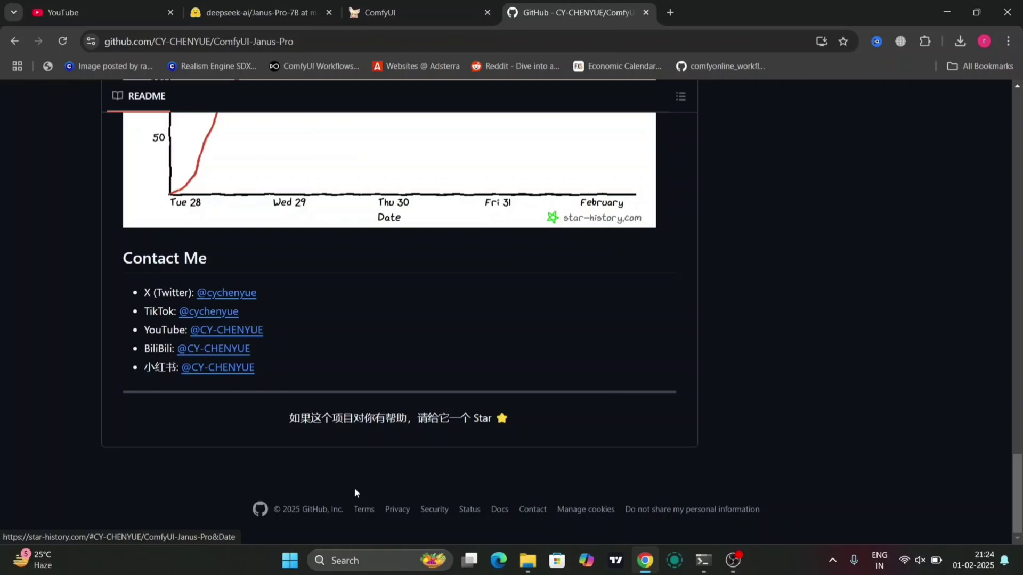
scroll(354, 487, "up", 2)
scroll(354, 488, "up", 1)
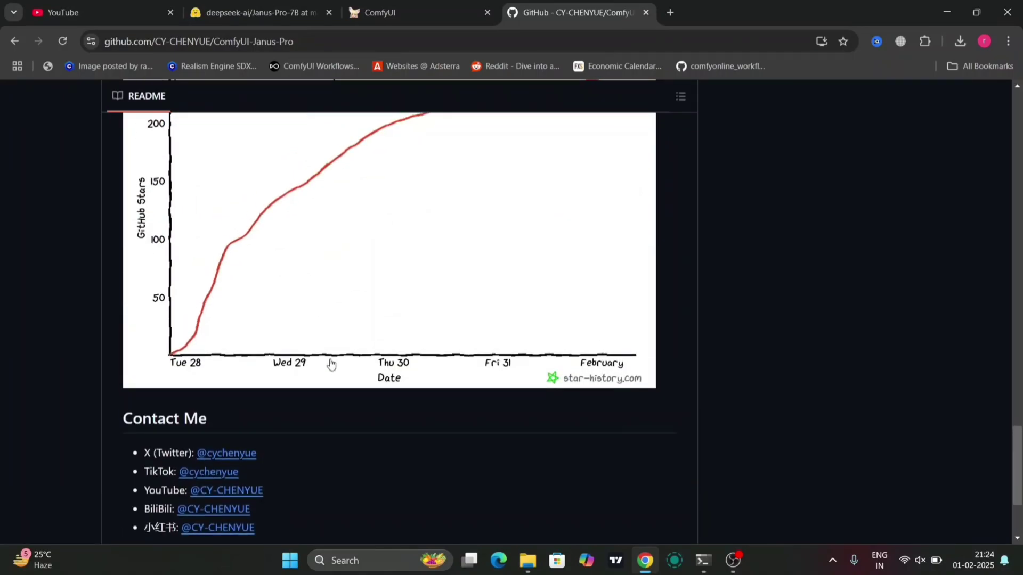
scroll(330, 364, "up", 6)
left_click(206, 228)
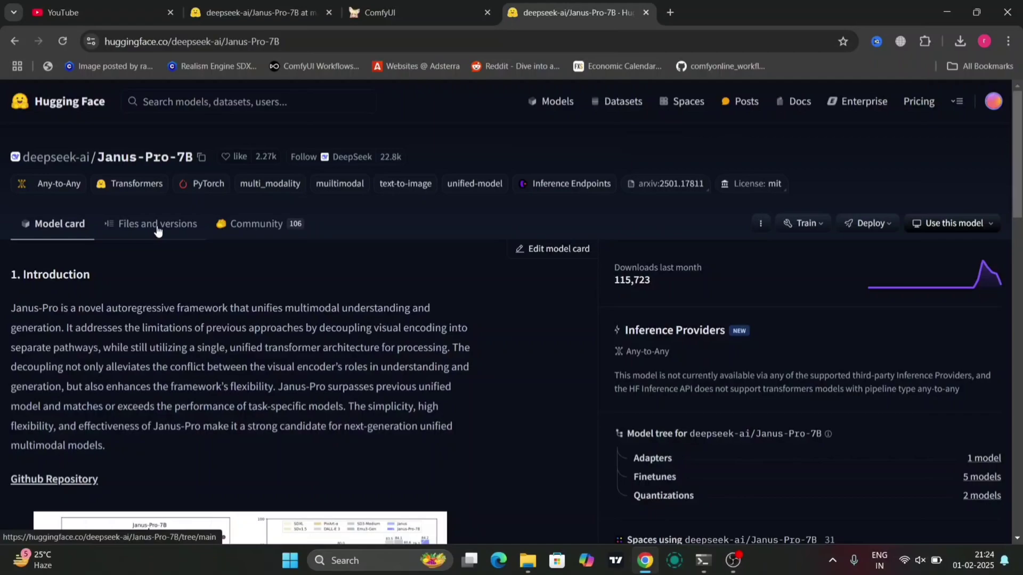
left_click(158, 230)
scroll(287, 276, "down", 1)
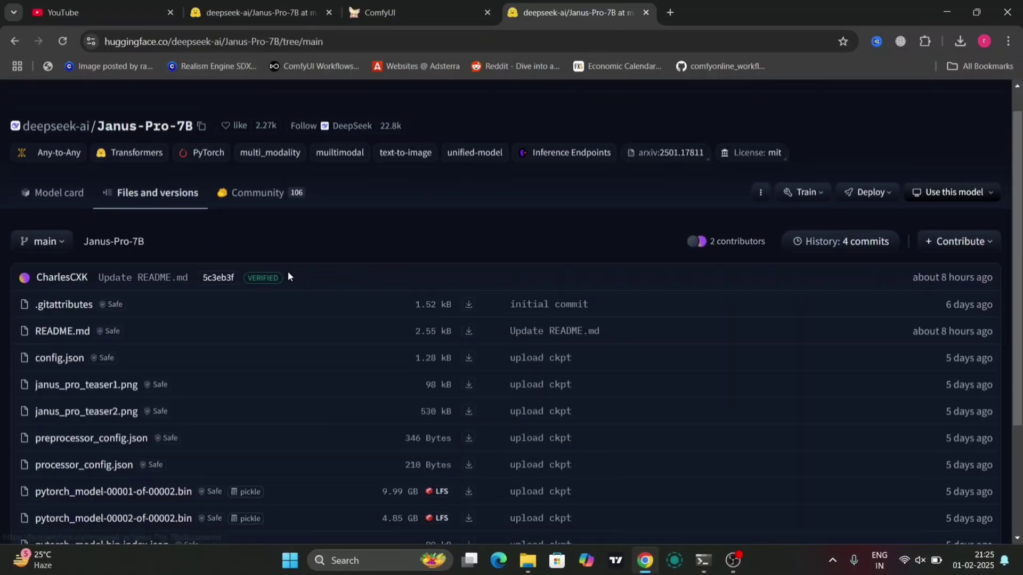
scroll(287, 276, "down", 1)
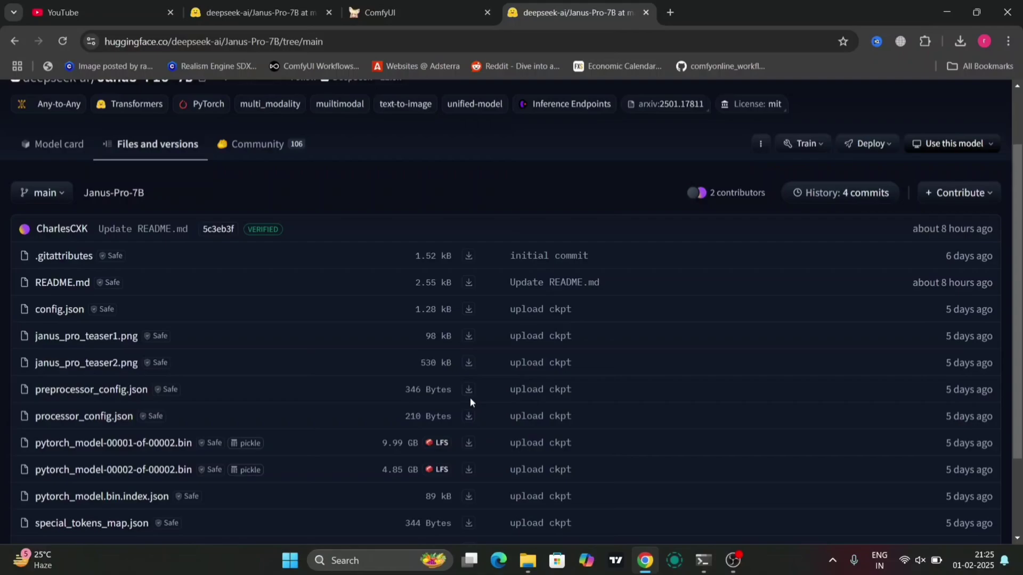
scroll(468, 472, "down", 2)
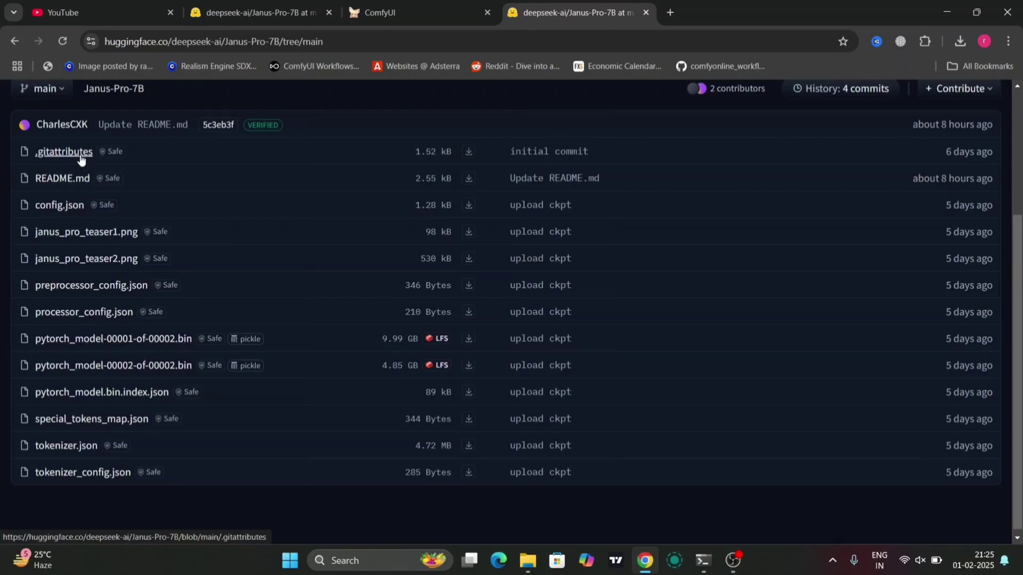
- Reveal the already downloaded model files in Downloads via Chrome's full download history
left_click(959, 41)
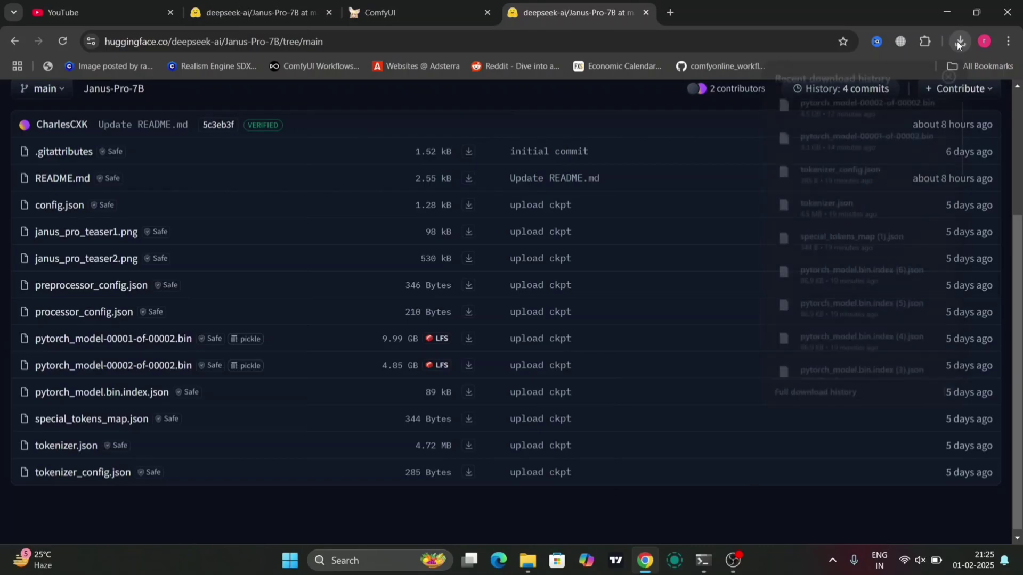
left_click(800, 397)
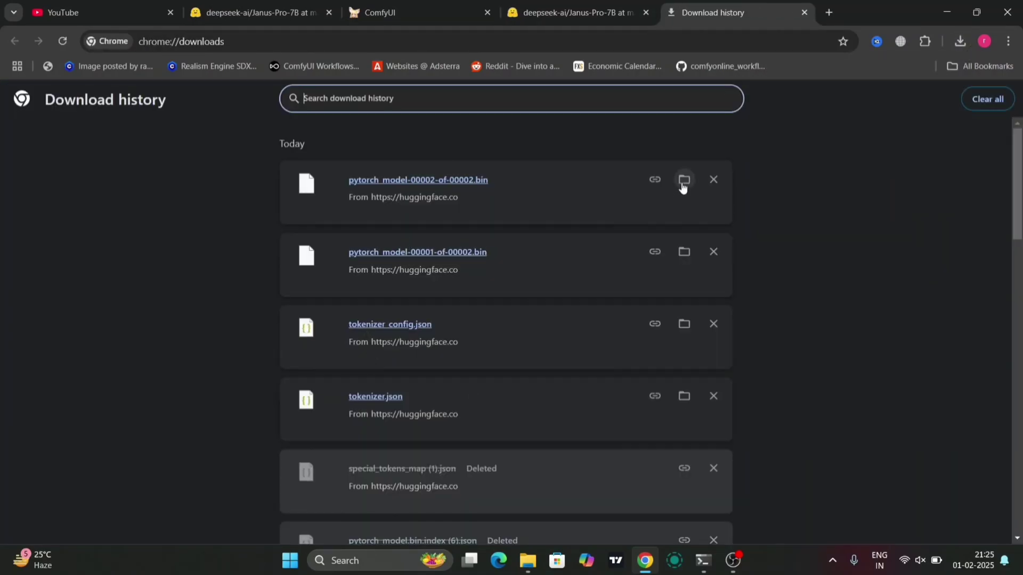
left_click(684, 180)
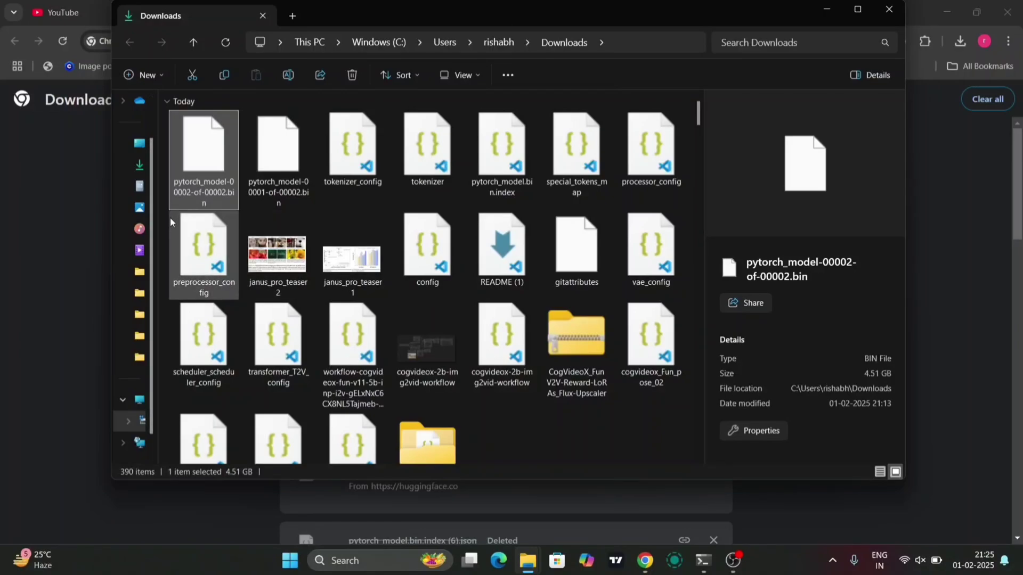
- Select the downloaded Janus-Pro model files, pytorch_model bins, tokenizer and configs, in Downloads
left_click(161, 251)
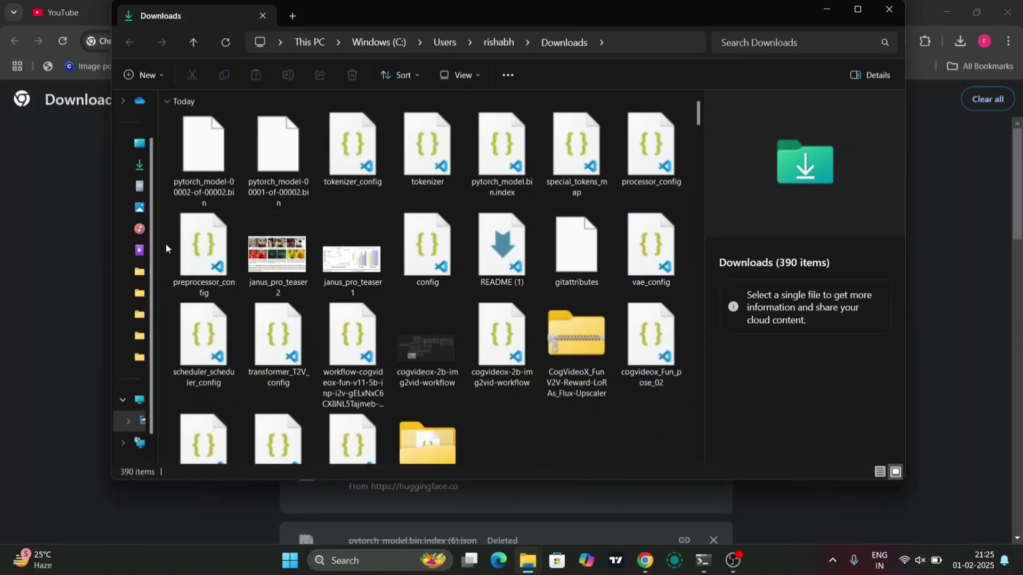
left_click(197, 183)
left_click(273, 180, "ctrl")
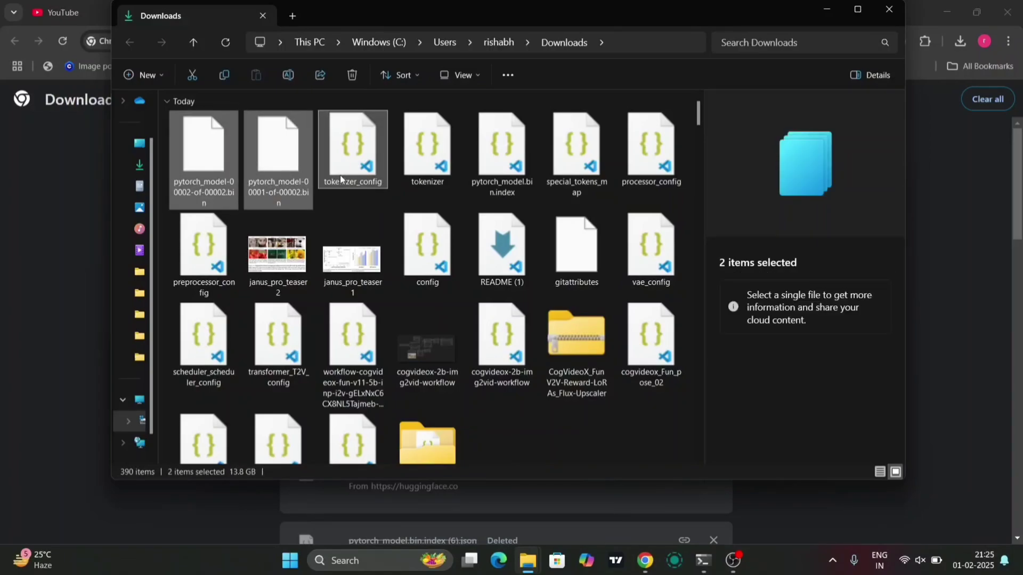
left_click(340, 175, "ctrl")
left_click(426, 159, "ctrl")
left_click(500, 159, "ctrl")
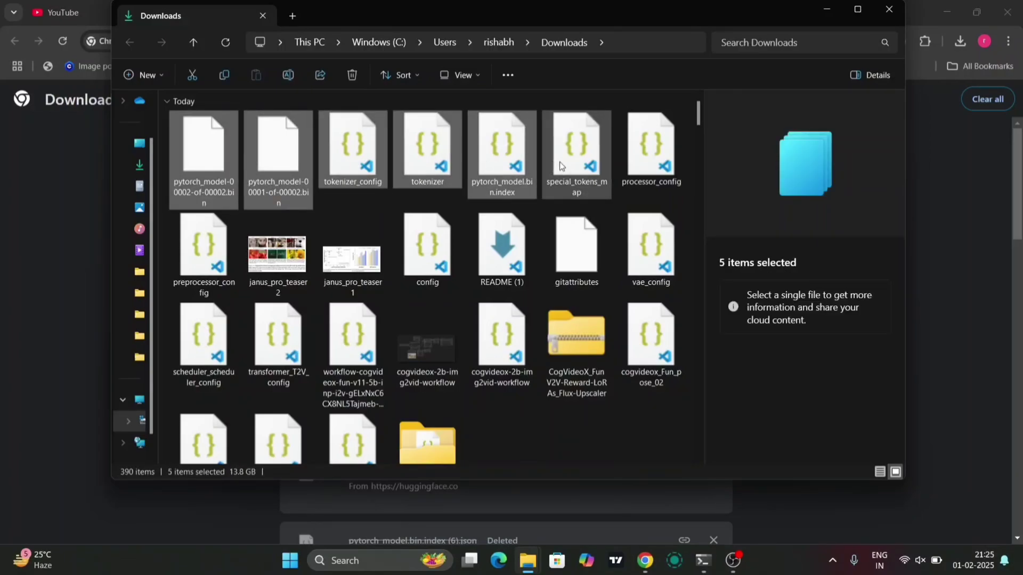
left_click(560, 166, "ctrl")
left_click(647, 157, "ctrl")
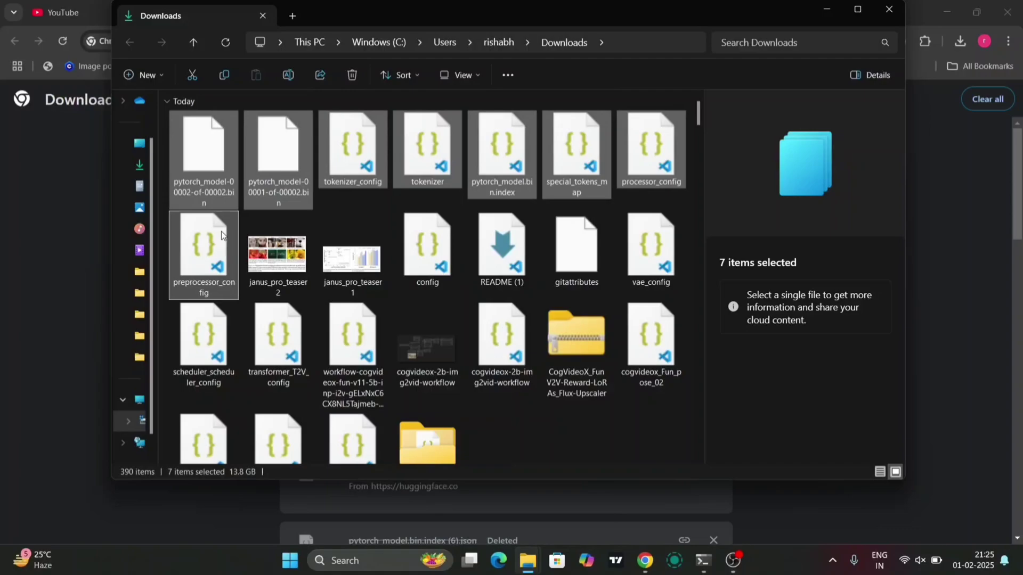
left_click(222, 234, "ctrl")
left_click(277, 256, "ctrl")
left_click(351, 259, "ctrl")
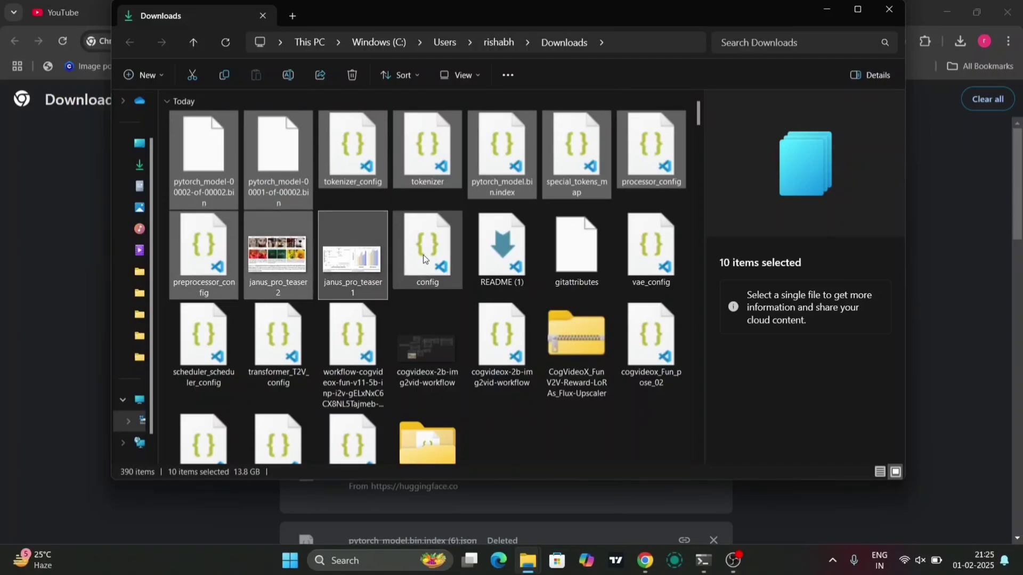
left_click(423, 254, "ctrl")
left_click(501, 250, "ctrl")
left_click(567, 244, "ctrl")
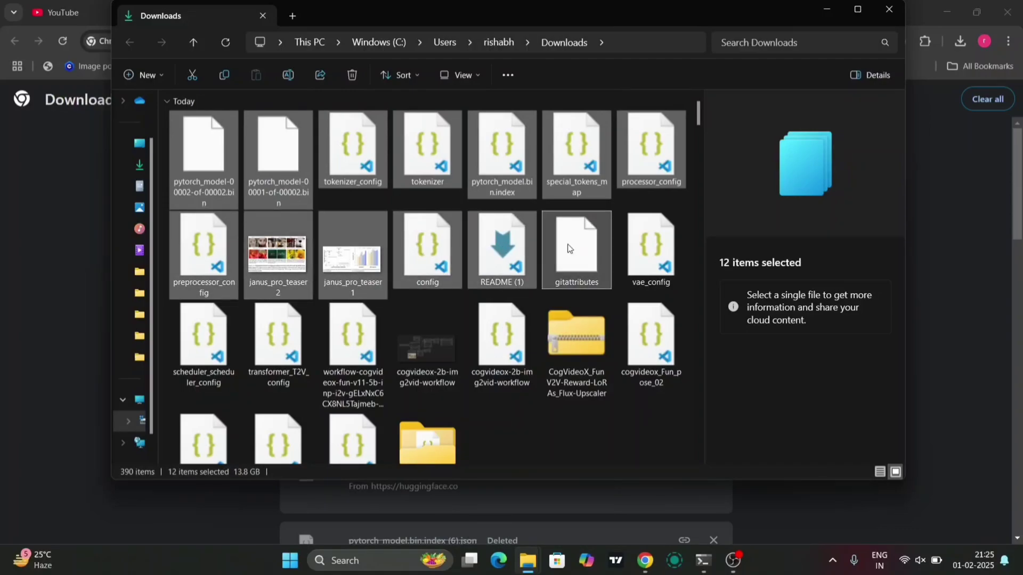
- Cut the selected files and paste them into the empty Janus-Pro-7B folder
left_click(200, 76)
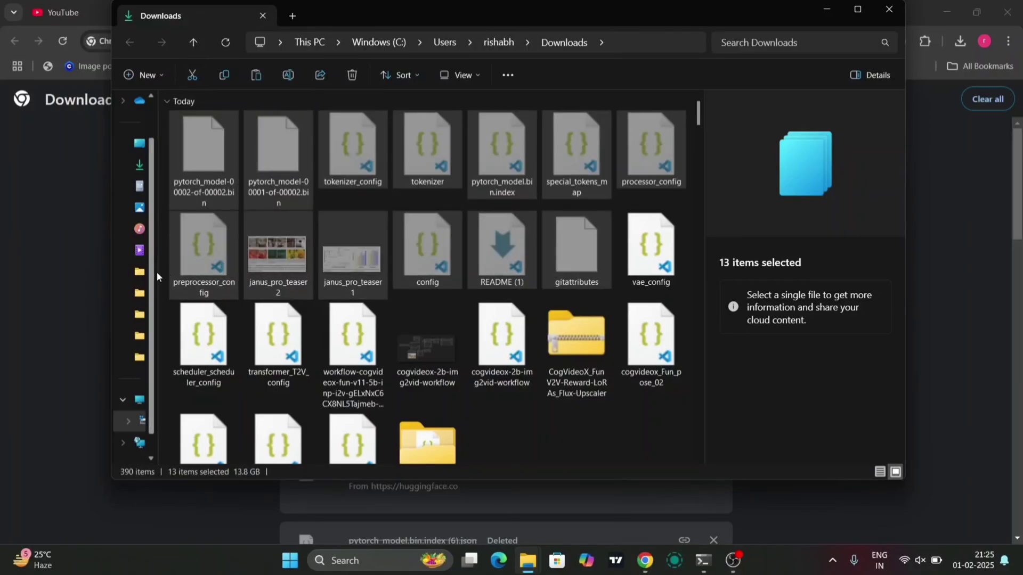
mouse_move(527, 560)
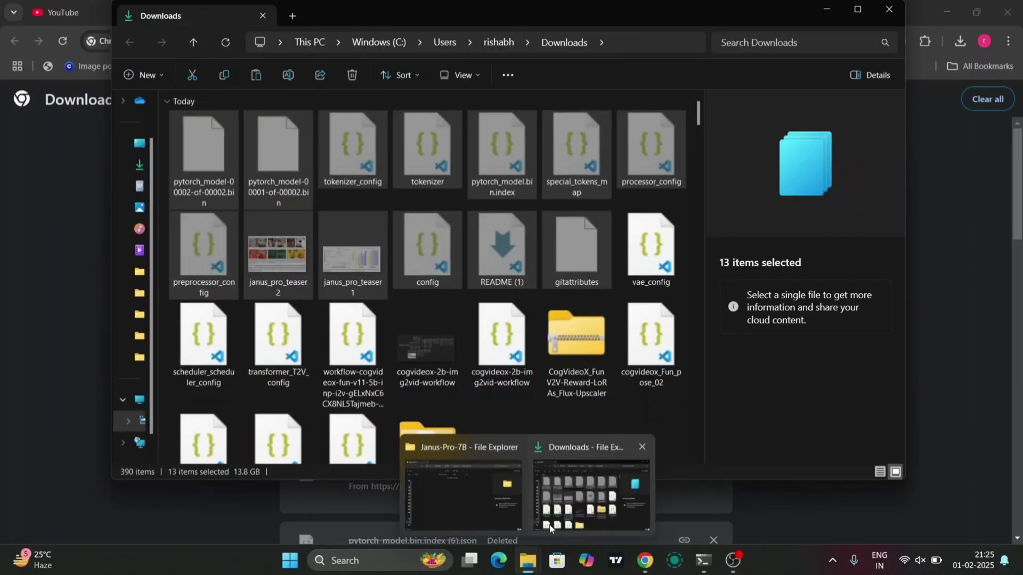
left_click(484, 504)
left_click(240, 143)
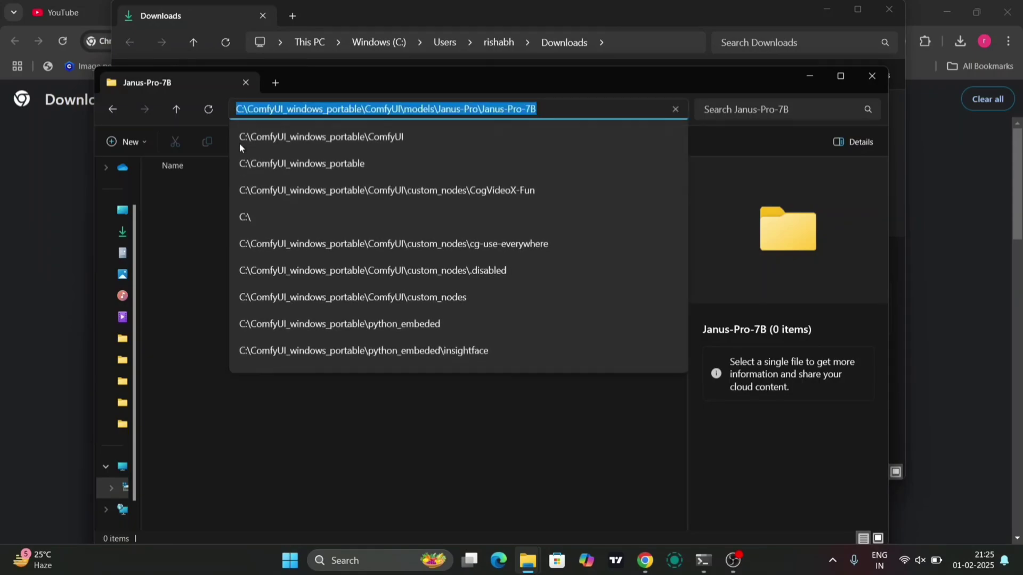
left_click(616, 432)
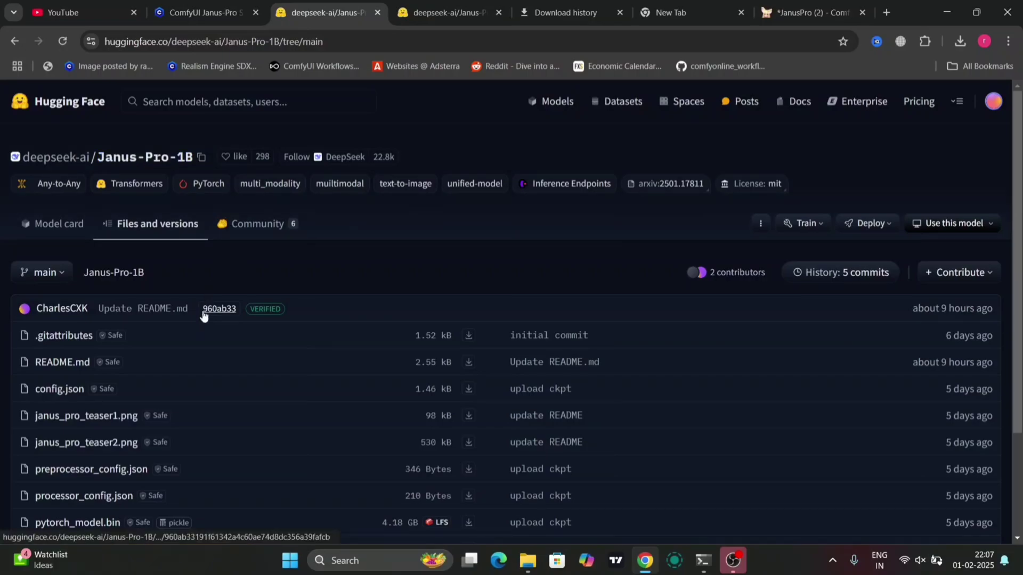
- Open ComfyUI's models > Janus-Pro folder, then go back to the Janus-Pro-1B model card
scroll(203, 310, "down", 2)
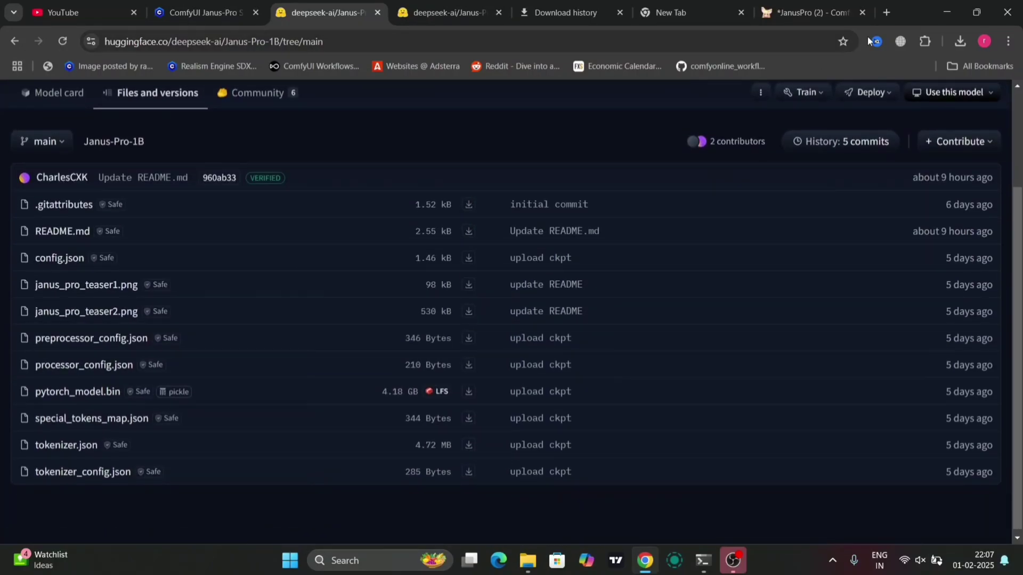
left_click(536, 571)
mouse_move(527, 560)
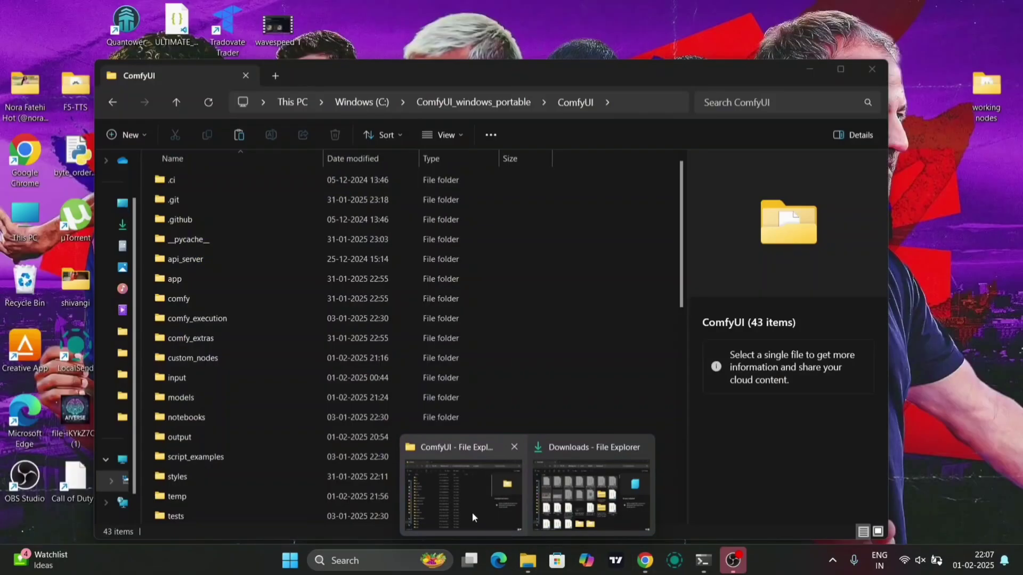
left_click(472, 512)
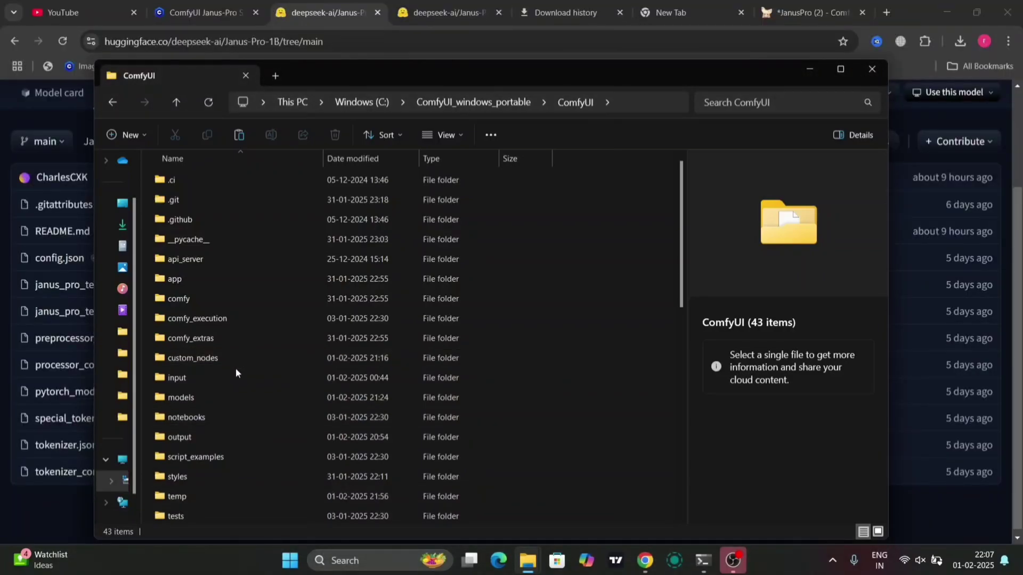
double_click(211, 394)
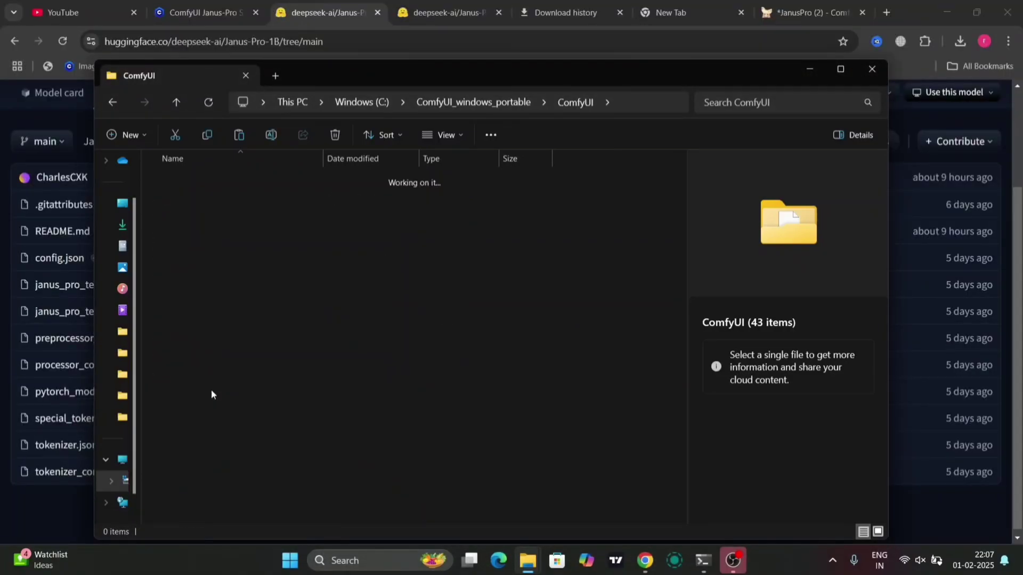
scroll(212, 394, "down", 1)
scroll(211, 394, "down", 1)
scroll(211, 389, "down", 2)
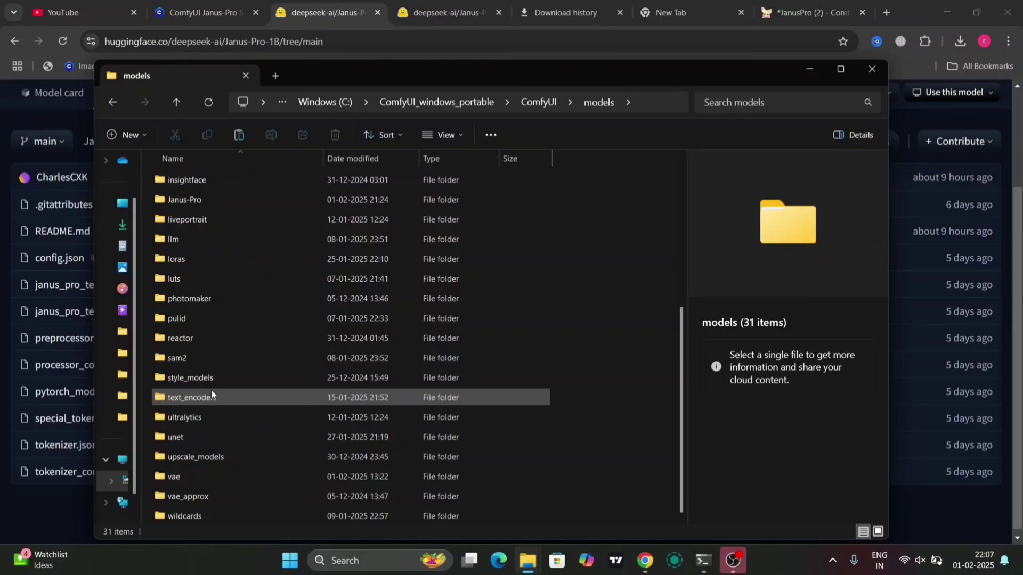
scroll(211, 394, "up", 2)
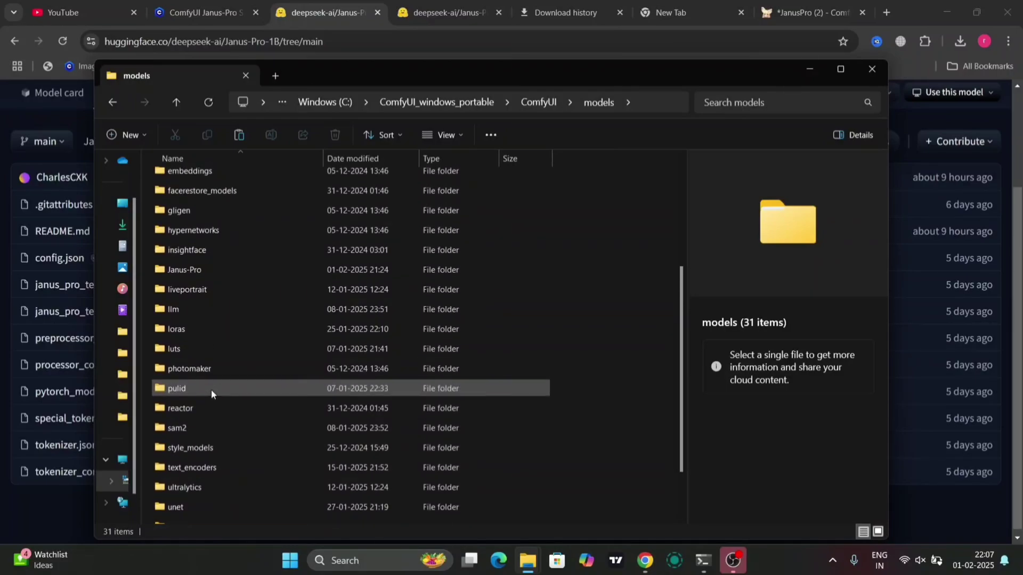
double_click(222, 274)
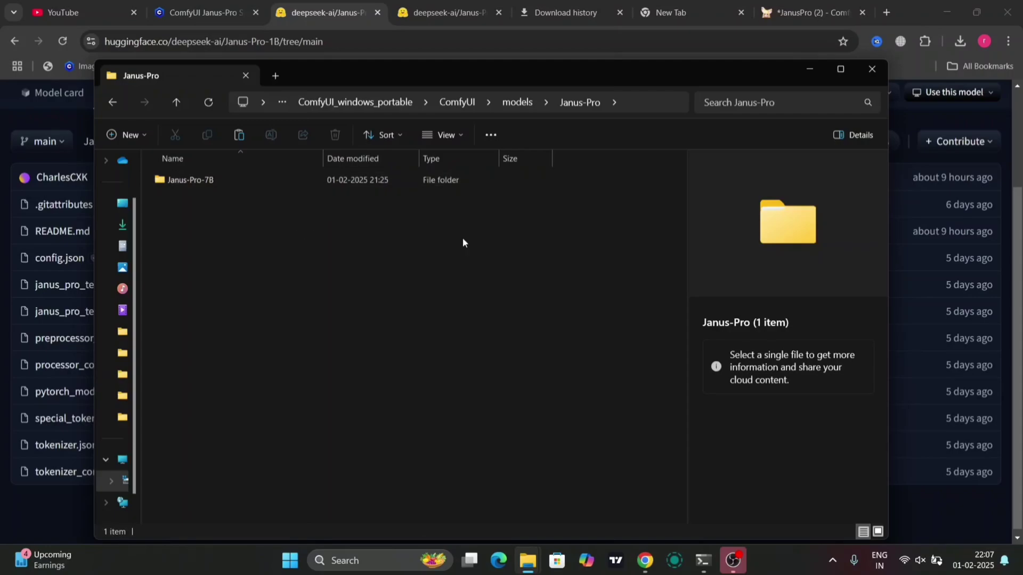
left_click(10, 45)
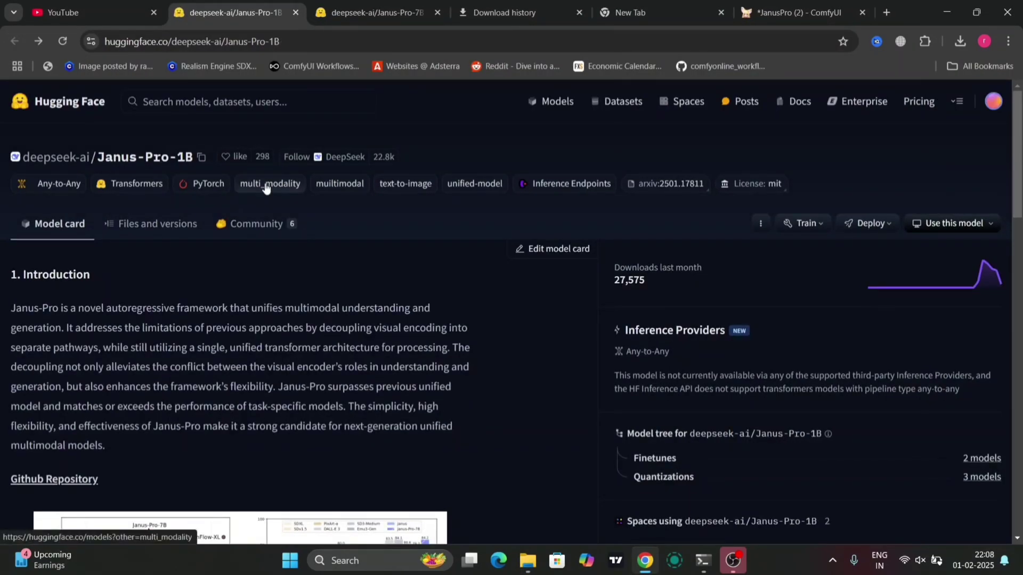
- Search the web for 'janus pro github' from the Chrome address bar
key("ctrl+h")
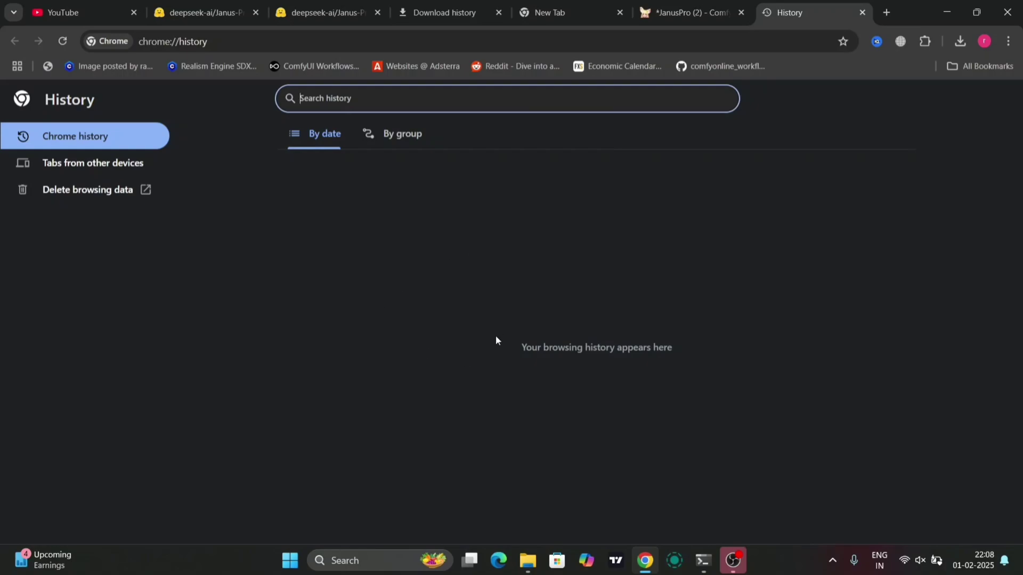
left_click(292, 40)
key("BackSpace")
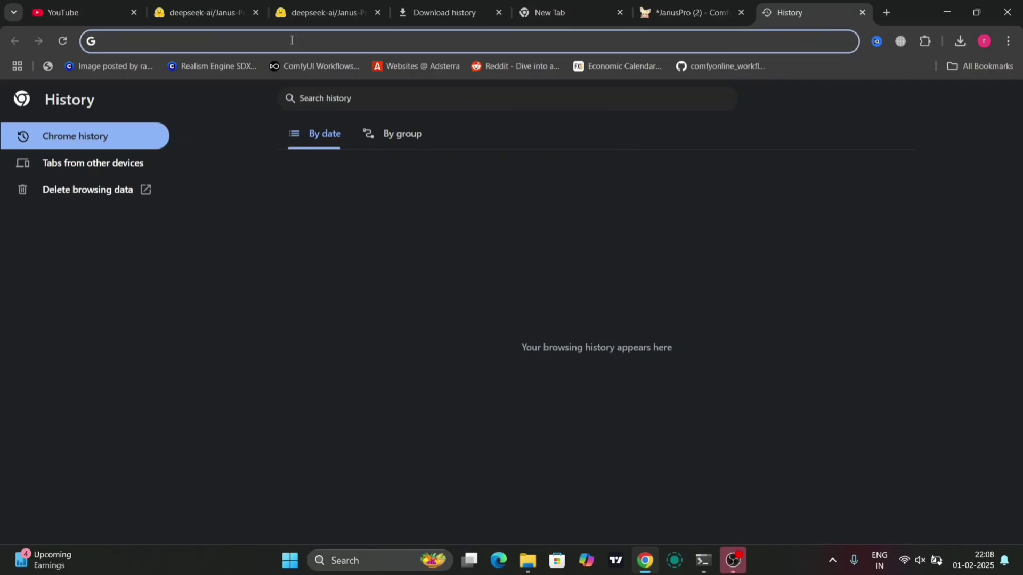
type("ja")
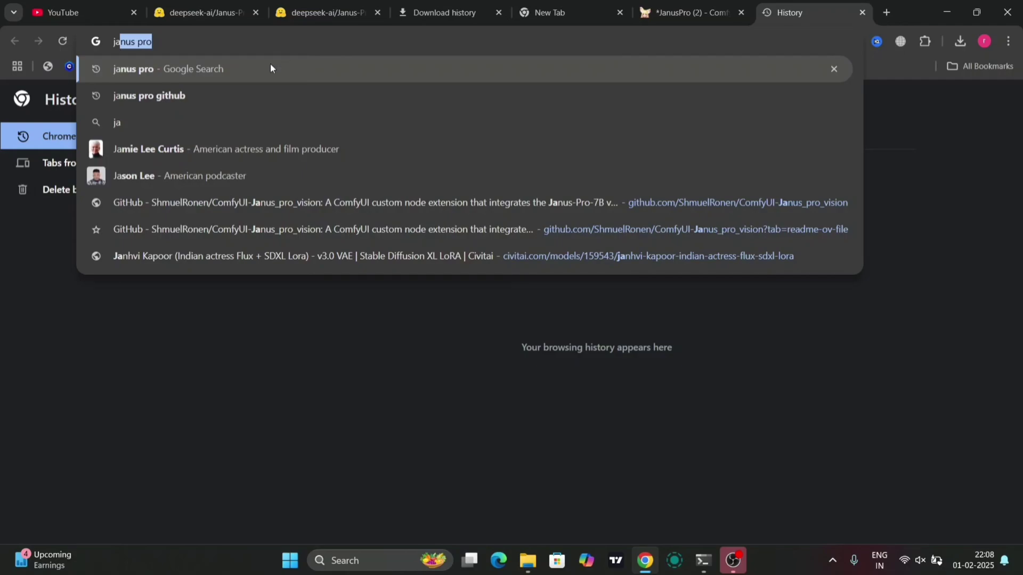
left_click(254, 94)
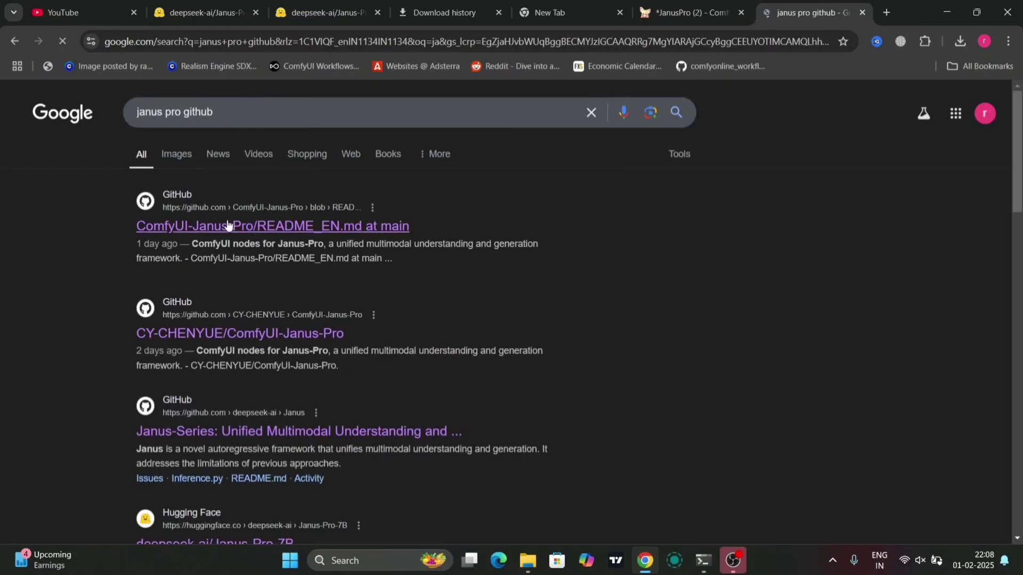
- Open the ComfyUI-Janus-Pro GitHub repository and scroll to its model download section
left_click(228, 225)
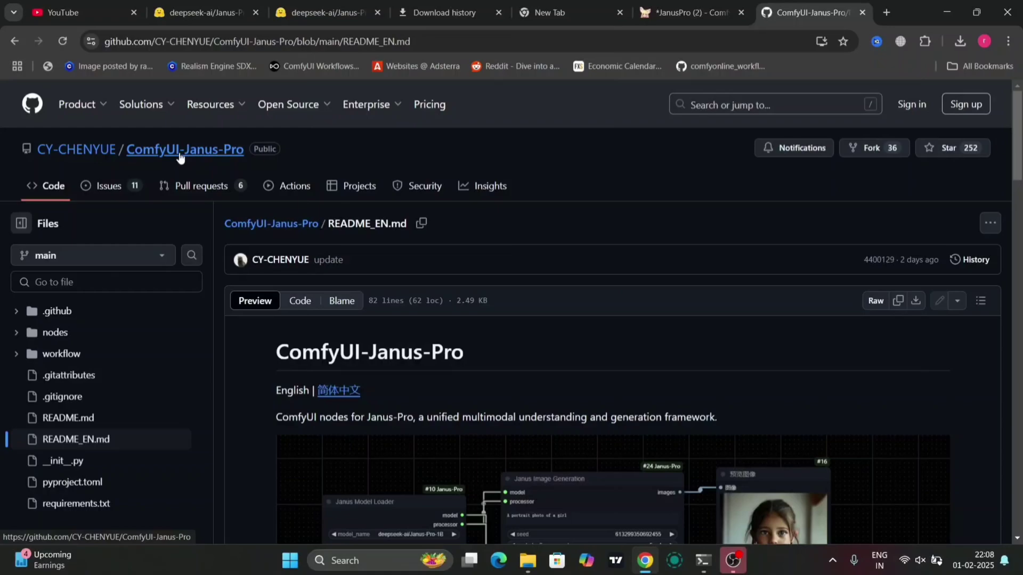
left_click(180, 152)
scroll(337, 465, "down", 10)
scroll(337, 465, "down", 10)
scroll(338, 465, "down", 15)
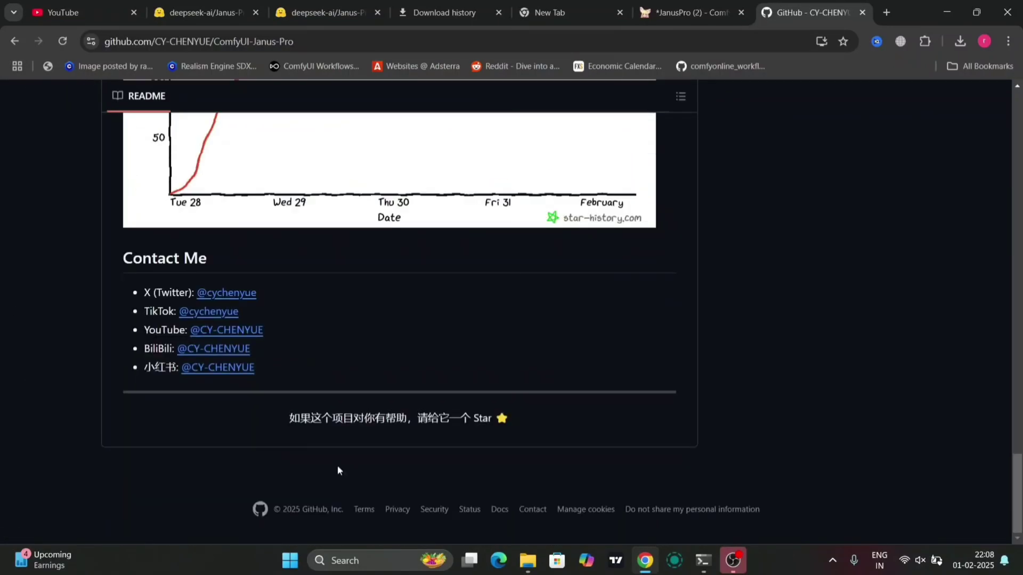
scroll(338, 466, "up", 2)
scroll(337, 465, "up", 6)
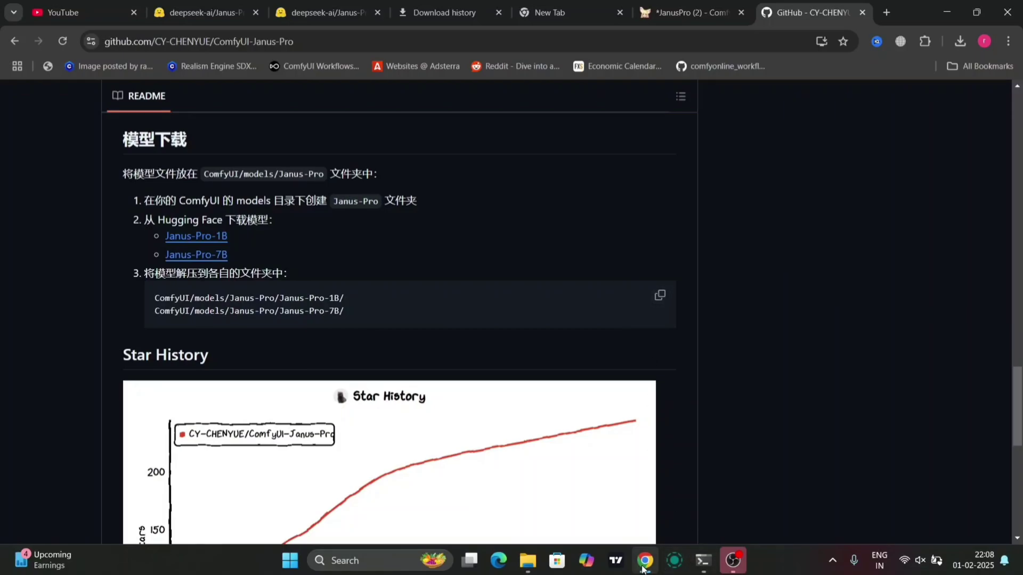
mouse_move(527, 560)
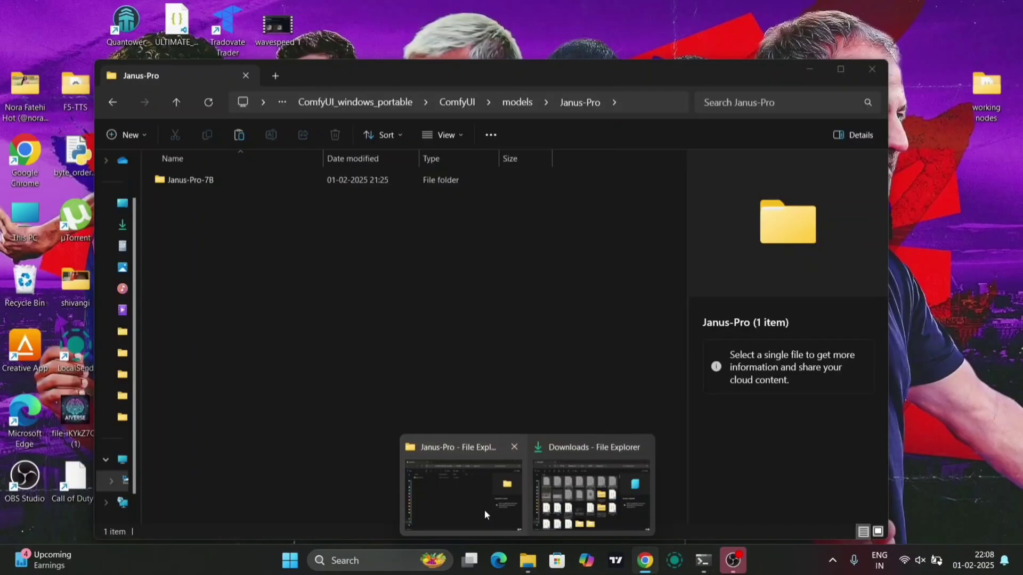
- Create a new folder named Janus-Pro-1B inside ComfyUI's models/Janus-Pro
left_click(484, 510)
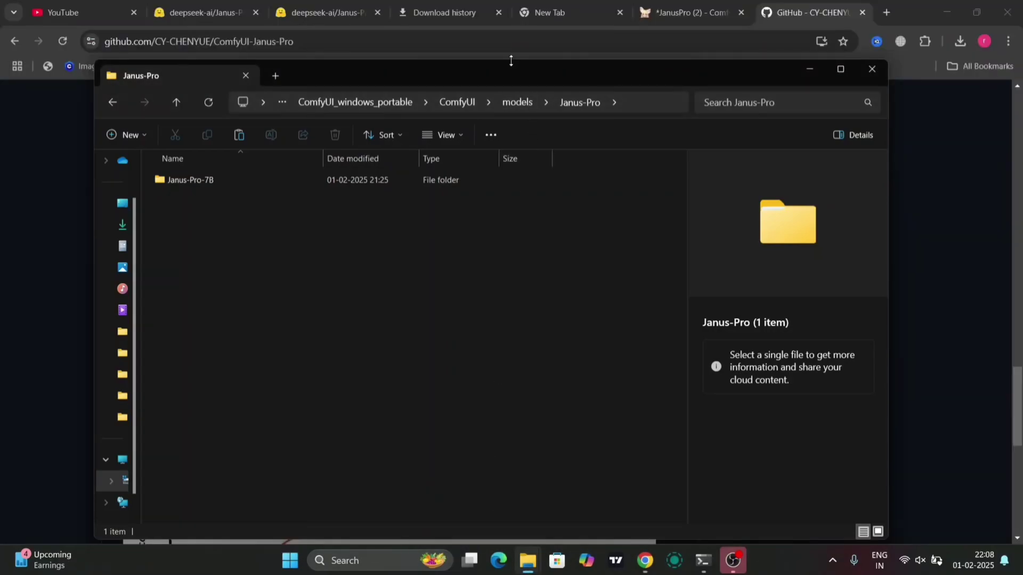
left_click_drag(501, 76, 822, 119)
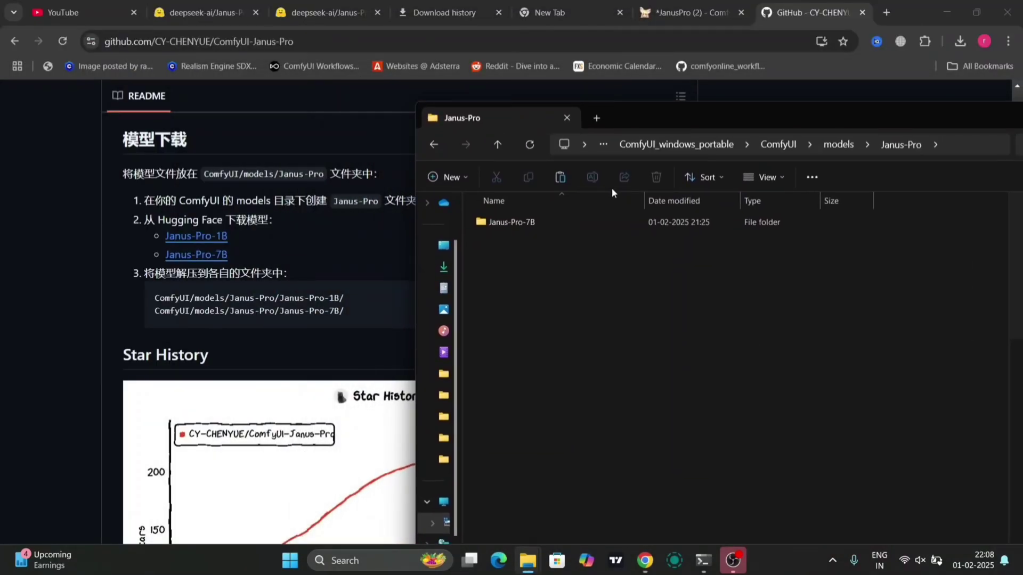
left_click(456, 178)
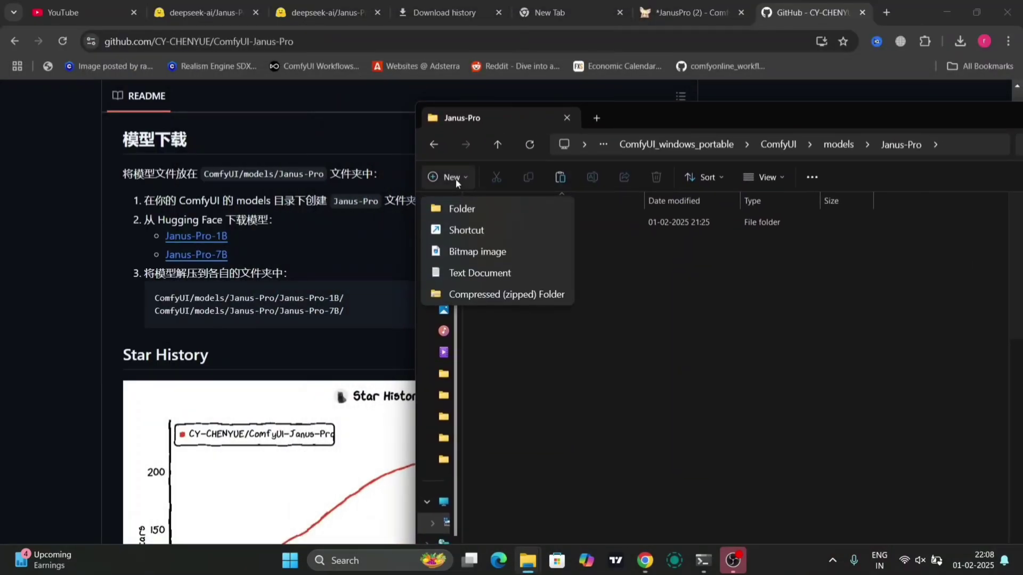
left_click(484, 209)
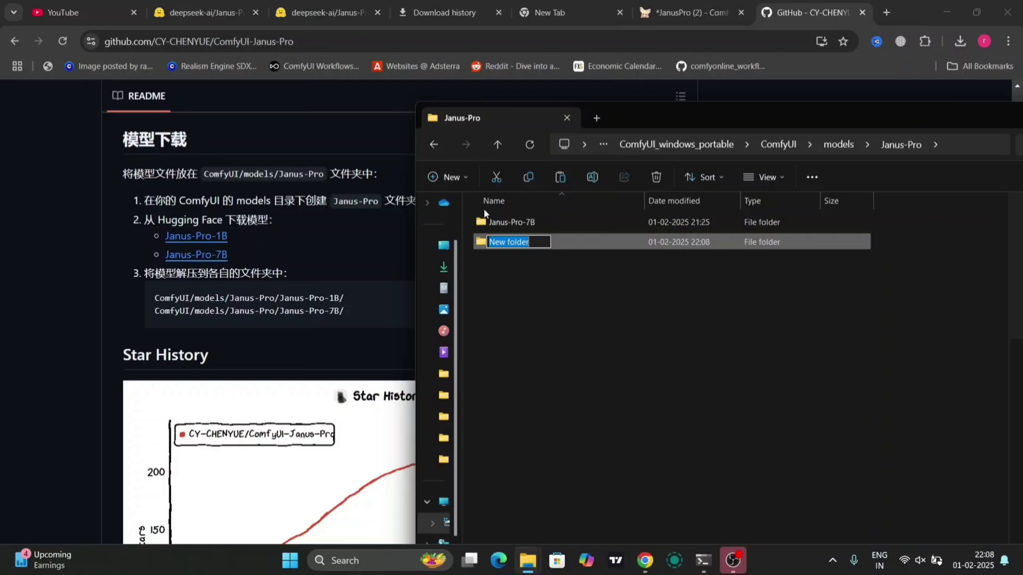
key("BackSpace")
type("J")
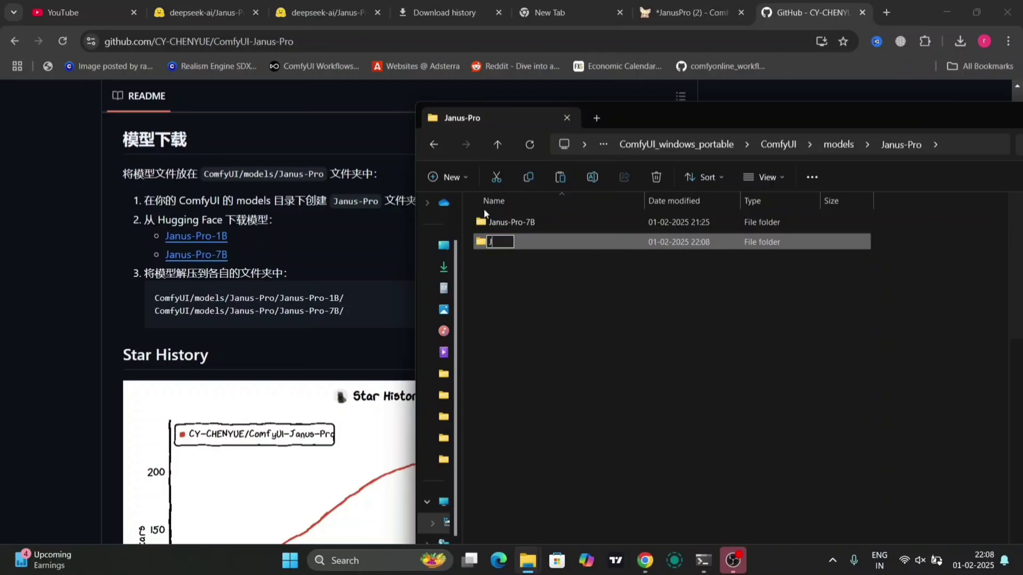
type("anus")
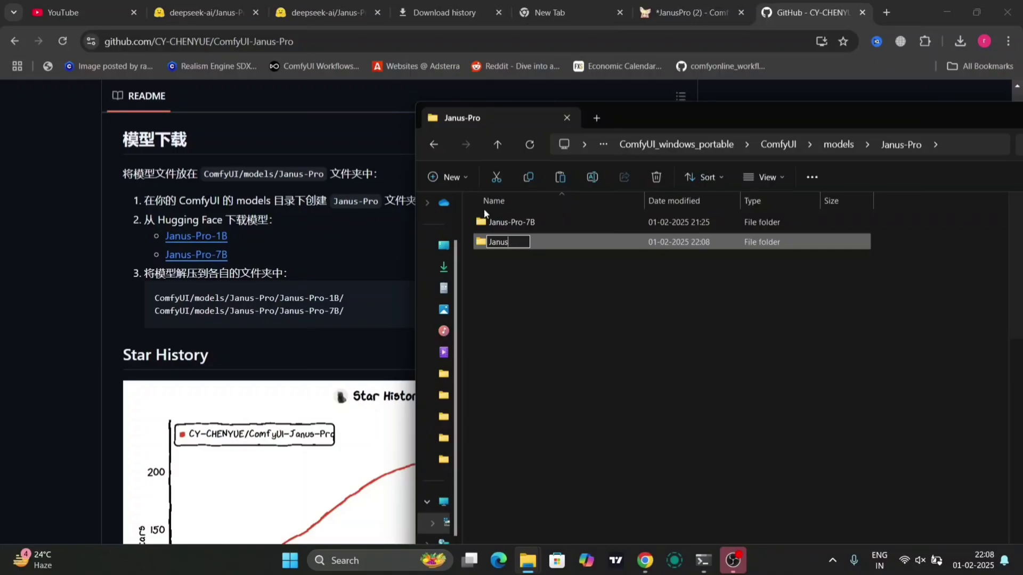
type("-P")
type("ro-")
type("1")
type("B")
key("Return")
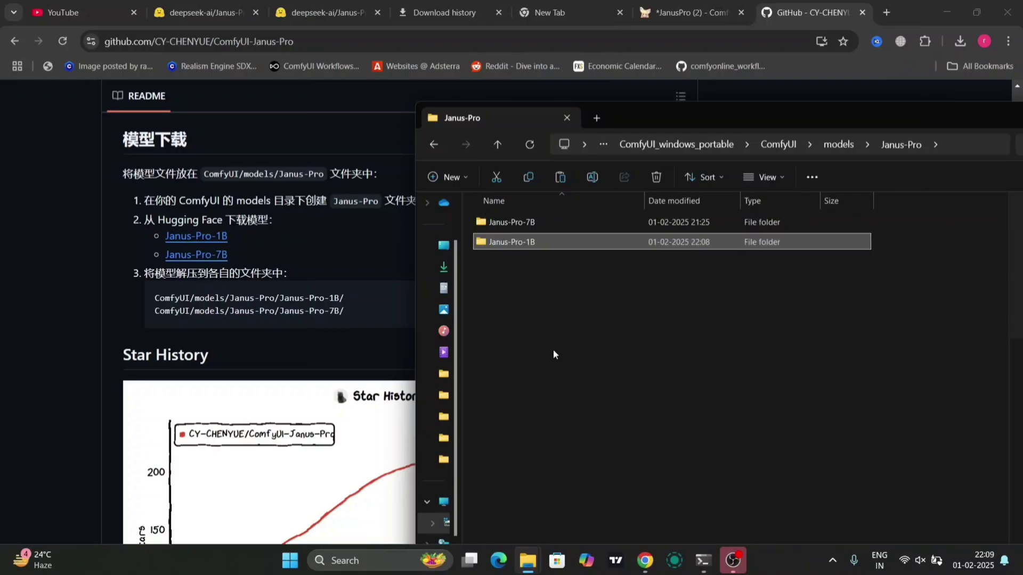
left_click(553, 349)
- Paste the downloaded 1B model files into the Janus-Pro-1B folder
double_click(539, 248)
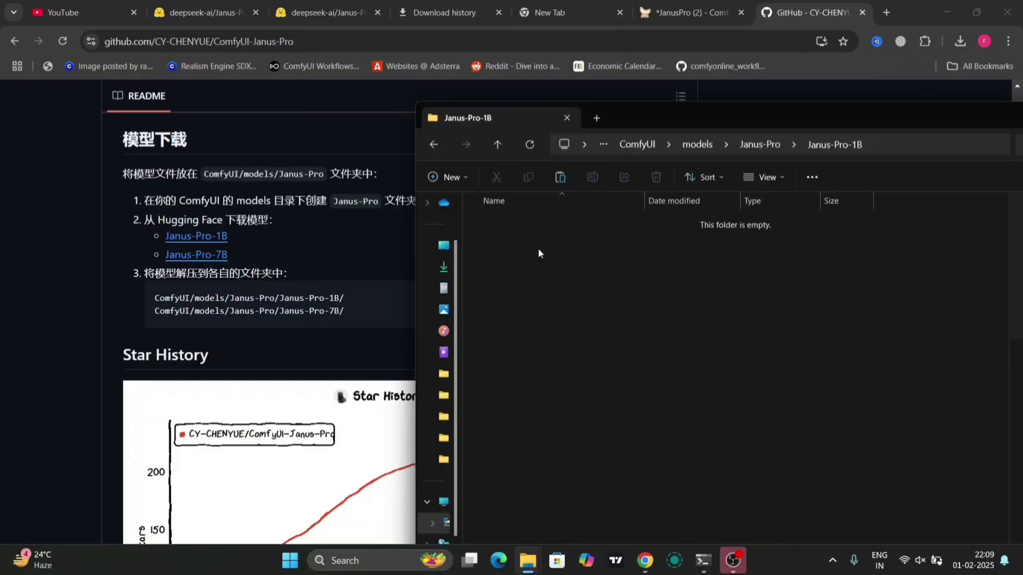
left_click(561, 178)
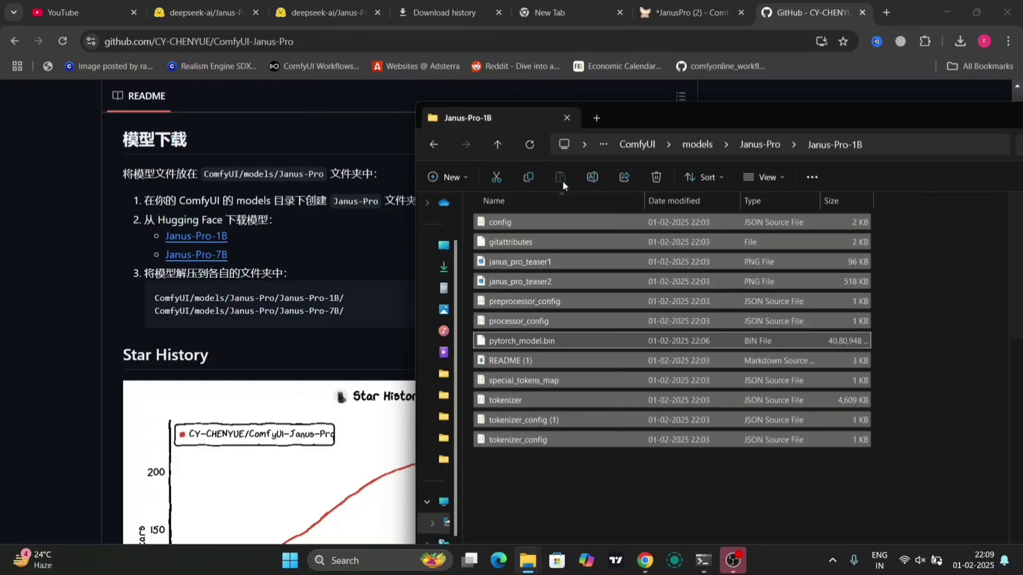
left_click(584, 488)
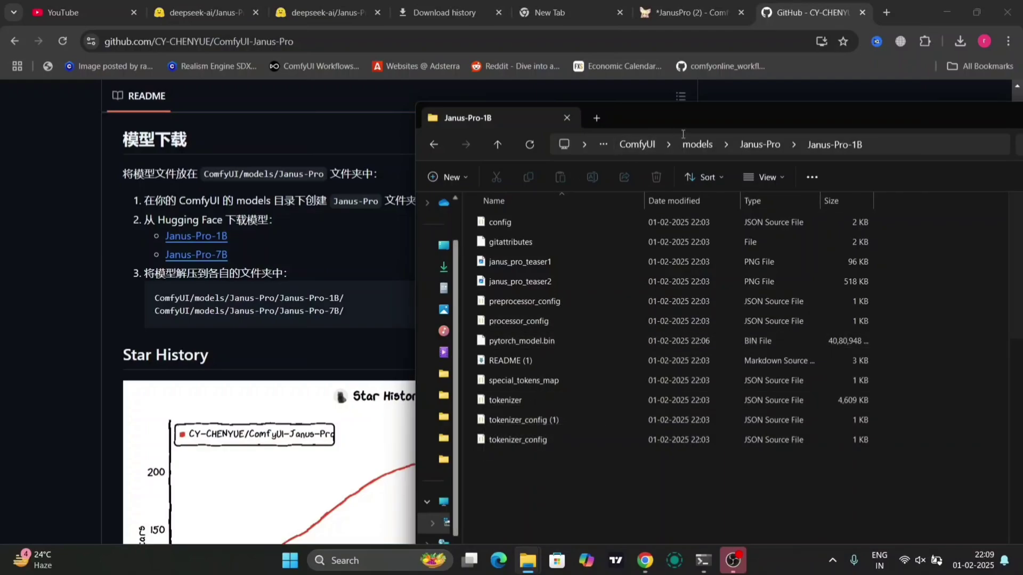
left_click_drag(649, 110, 362, 99)
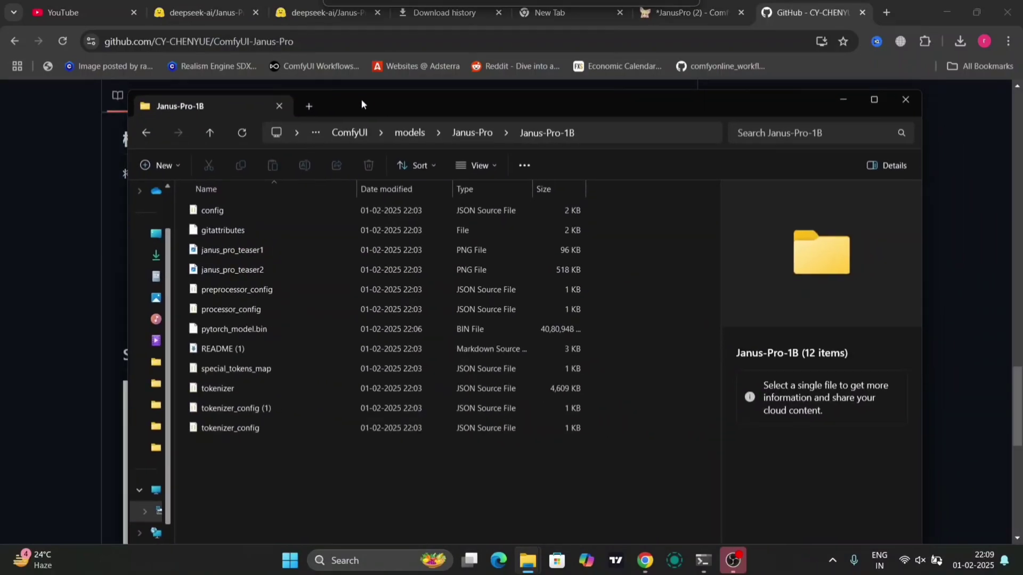
- Launch run_nvidia_gpu.bat from Desktop > ComfyUI_windows_portable
left_click(542, 569)
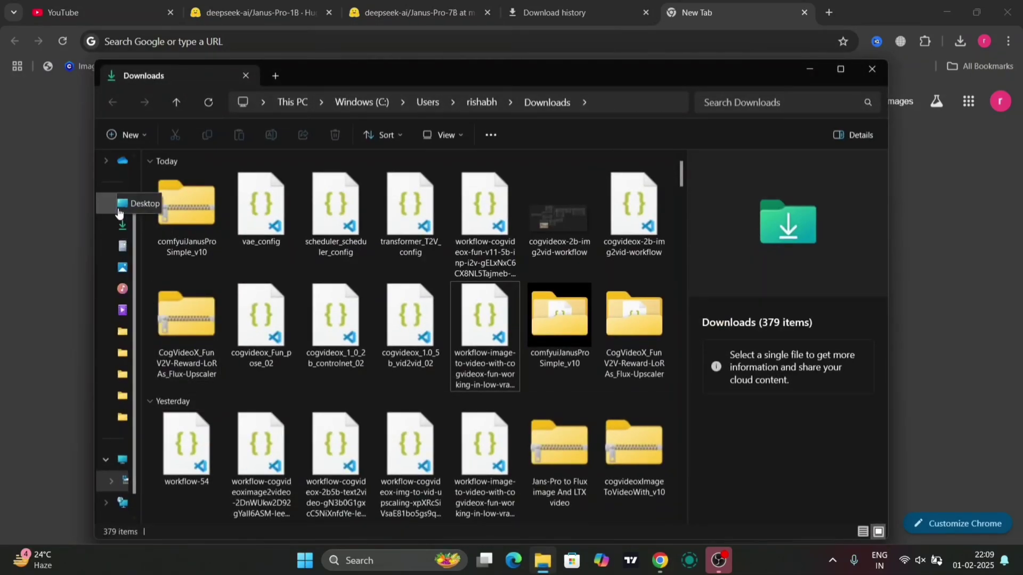
left_click(119, 210)
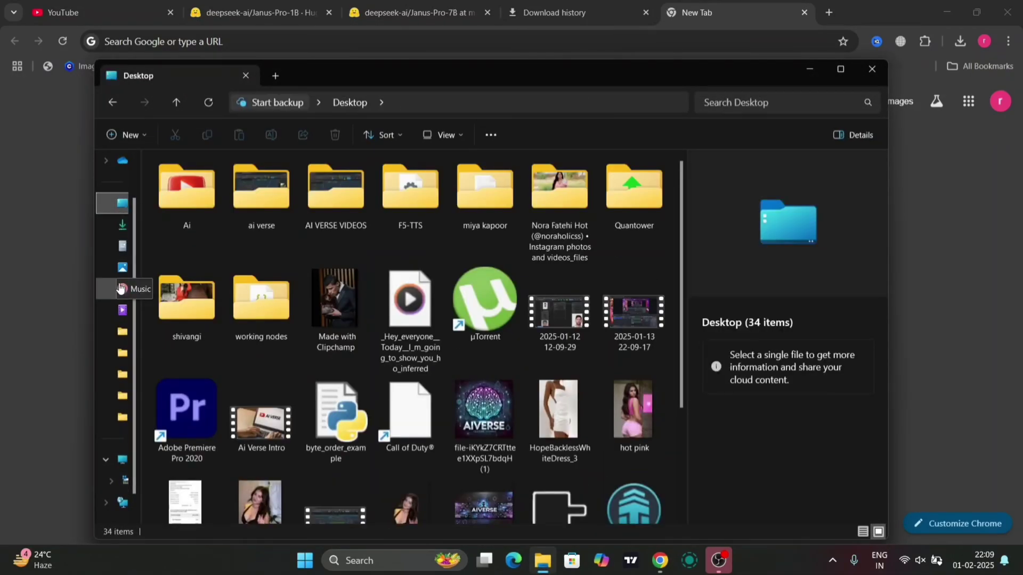
left_click(123, 331)
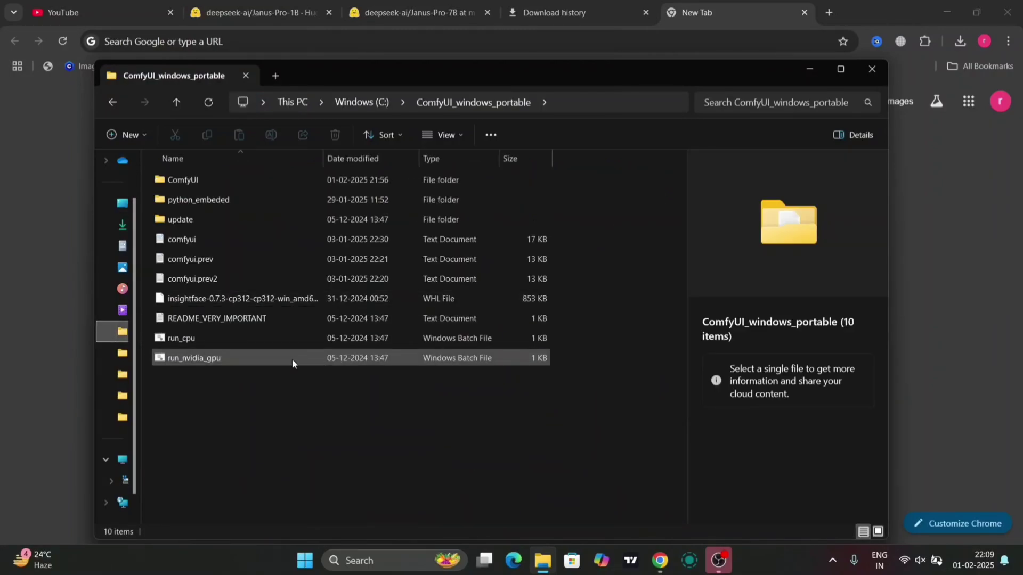
double_click(292, 360)
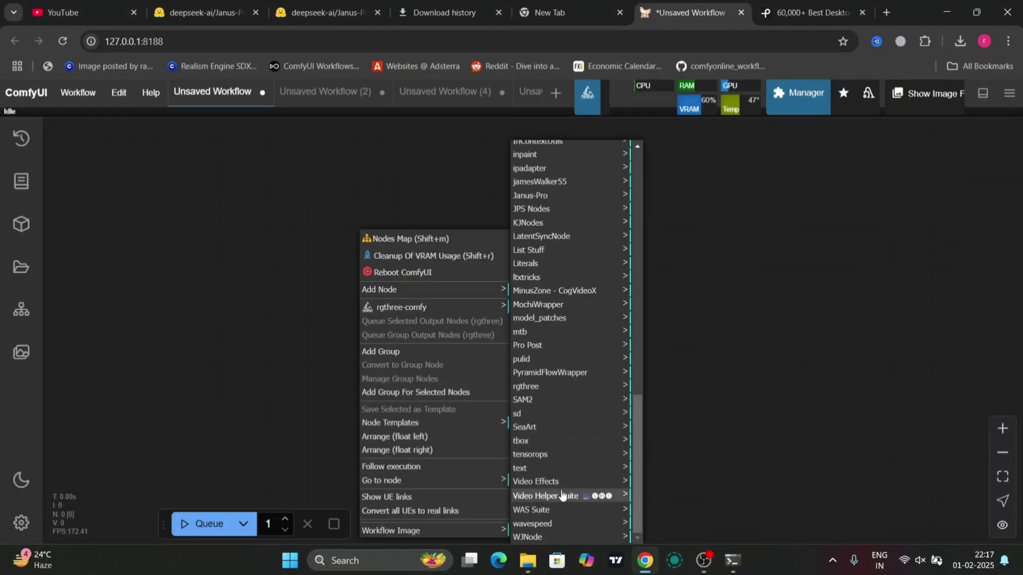
- Add Janus Model Loader and Janus Image Understanding nodes from the Janus-Pro category
scroll(562, 495, "up", 1)
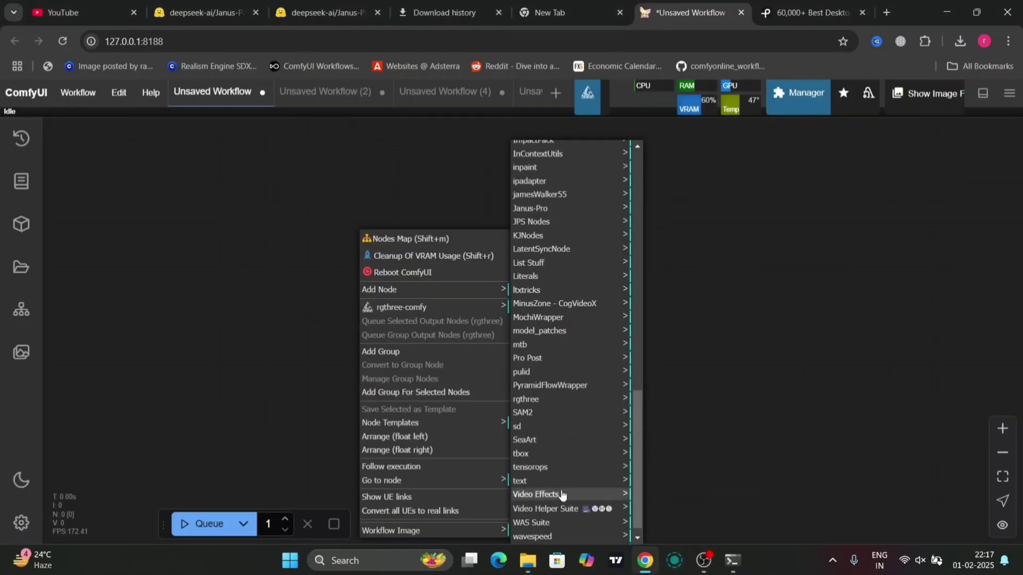
scroll(560, 493, "up", 1)
scroll(560, 480, "up", 2)
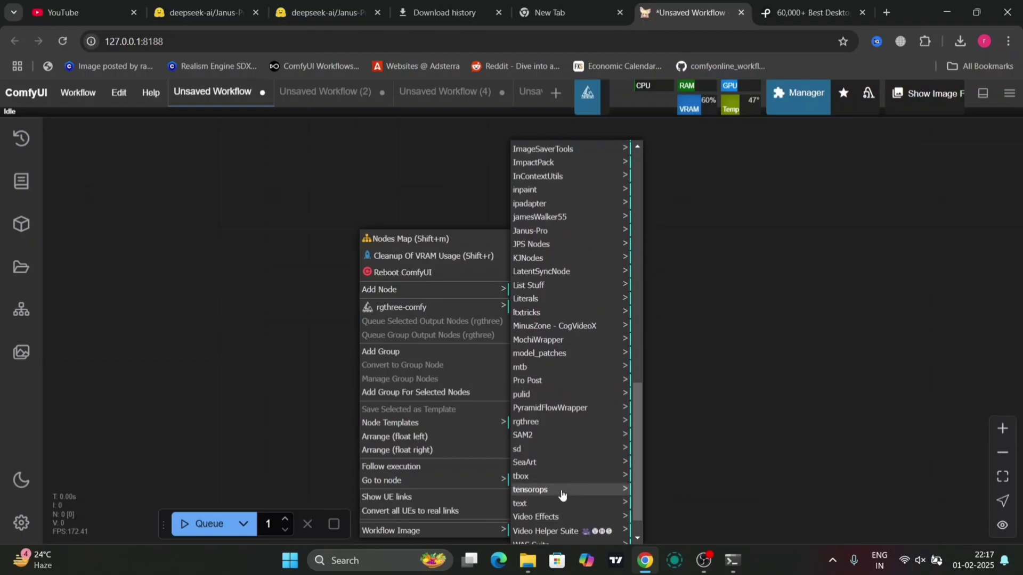
scroll(560, 459, "up", 4)
left_click(560, 309)
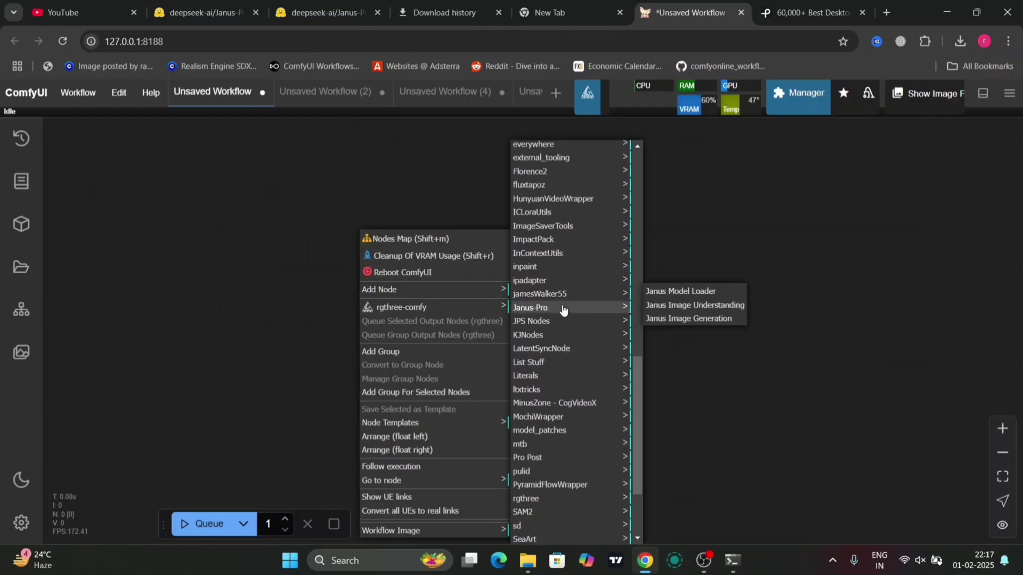
left_click(680, 291)
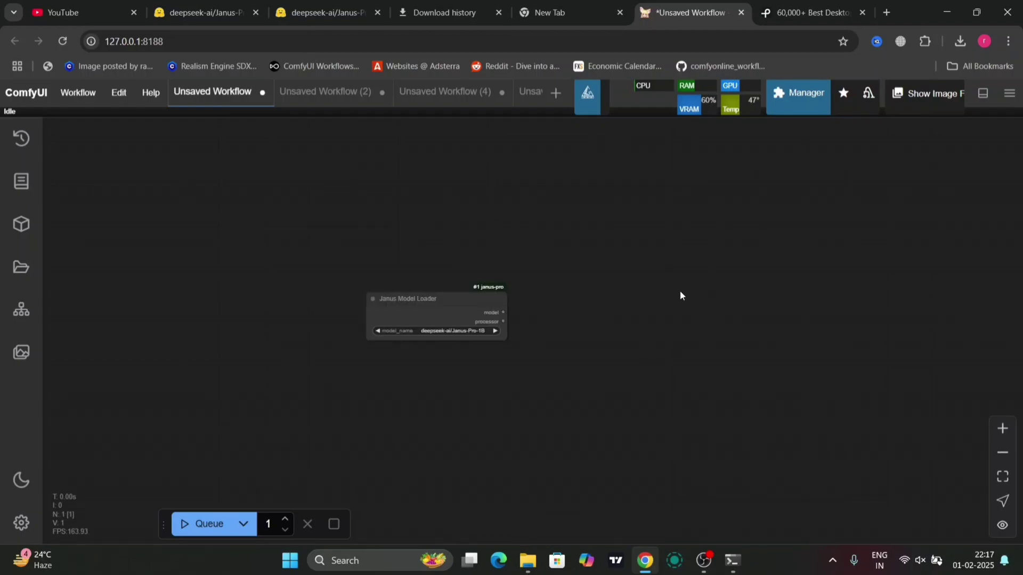
right_click(640, 314)
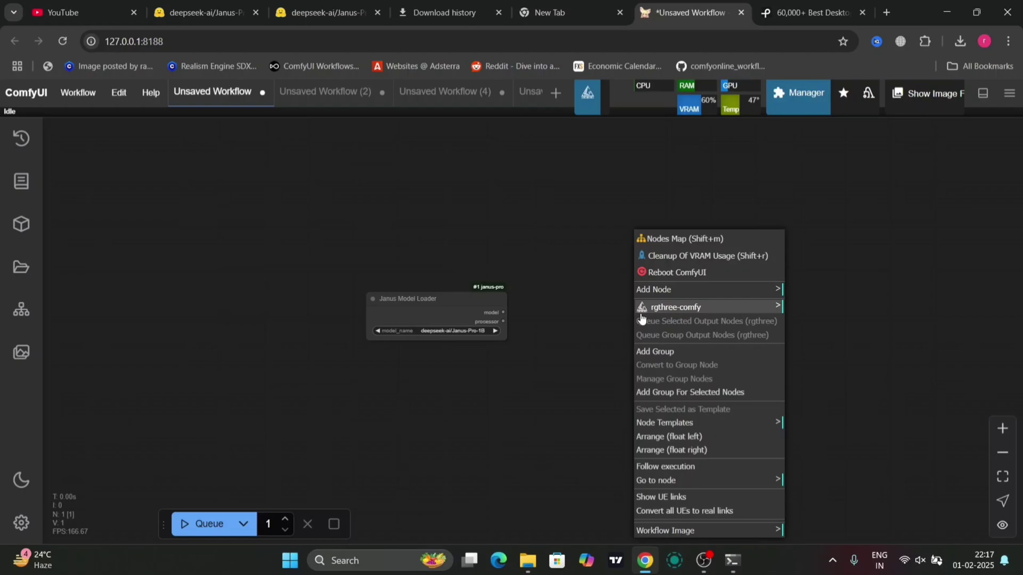
left_click(719, 290)
scroll(864, 434, "down", 5)
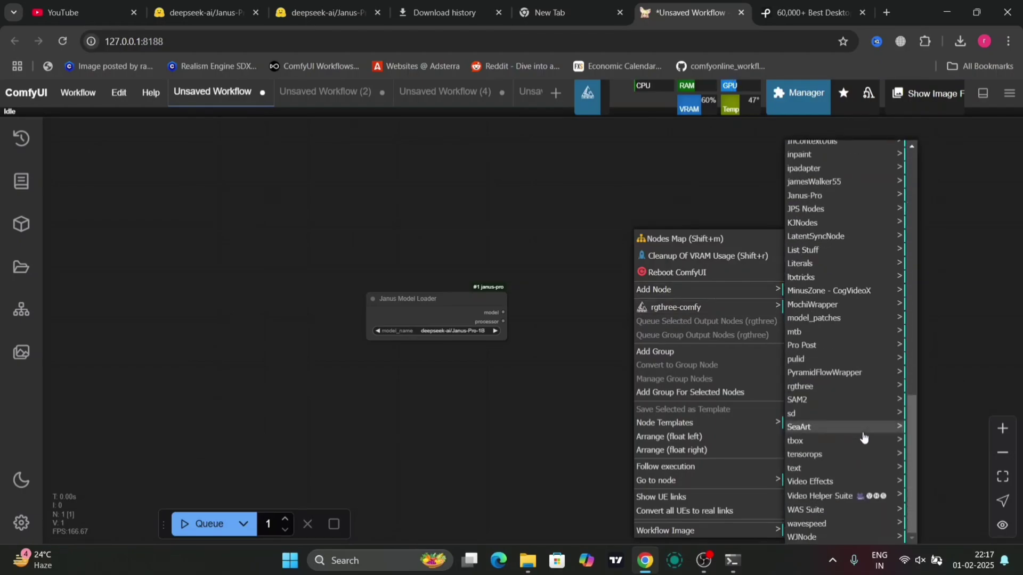
left_click(822, 200)
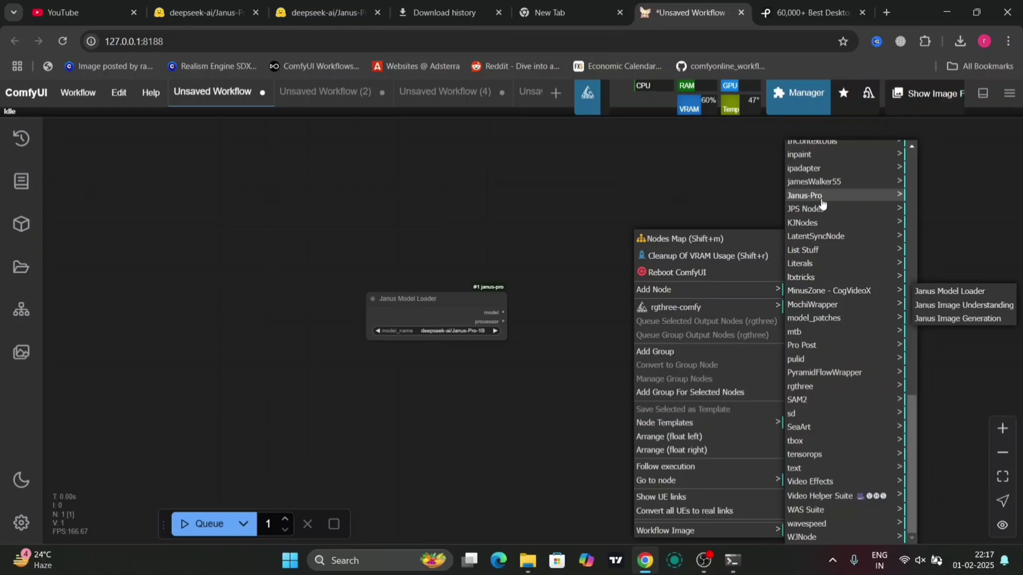
left_click(943, 308)
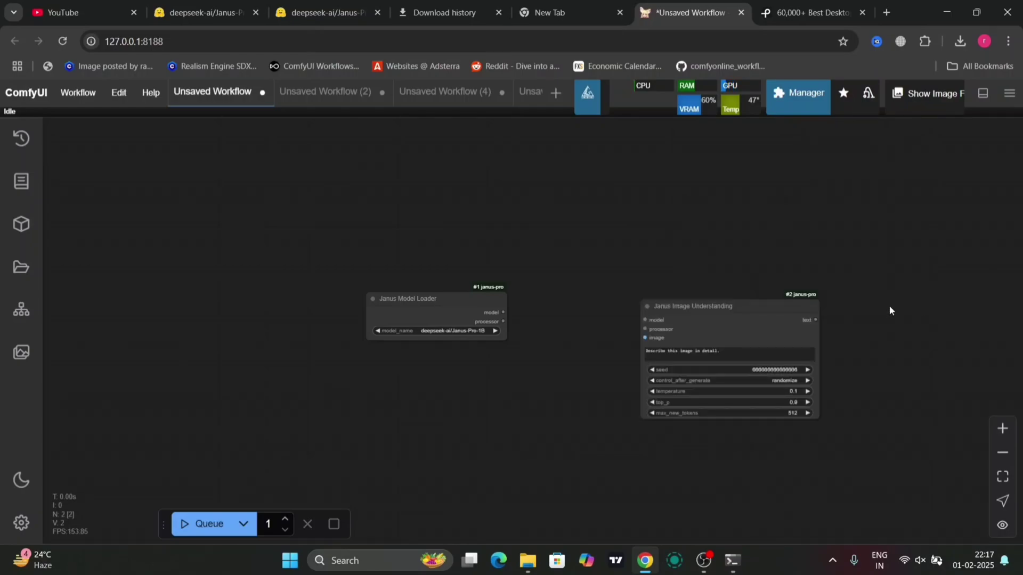
left_click_drag(735, 303, 653, 204)
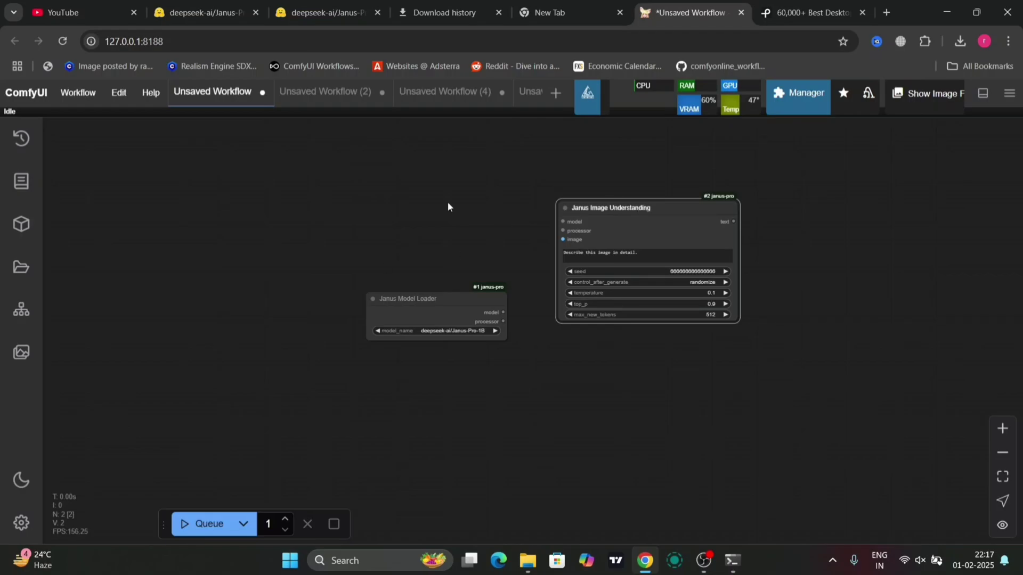
- Add a Load Image node and a U-NAI Get Text node, and arrange them
double_click(819, 344)
left_click(461, 346)
double_click(667, 219)
type("u")
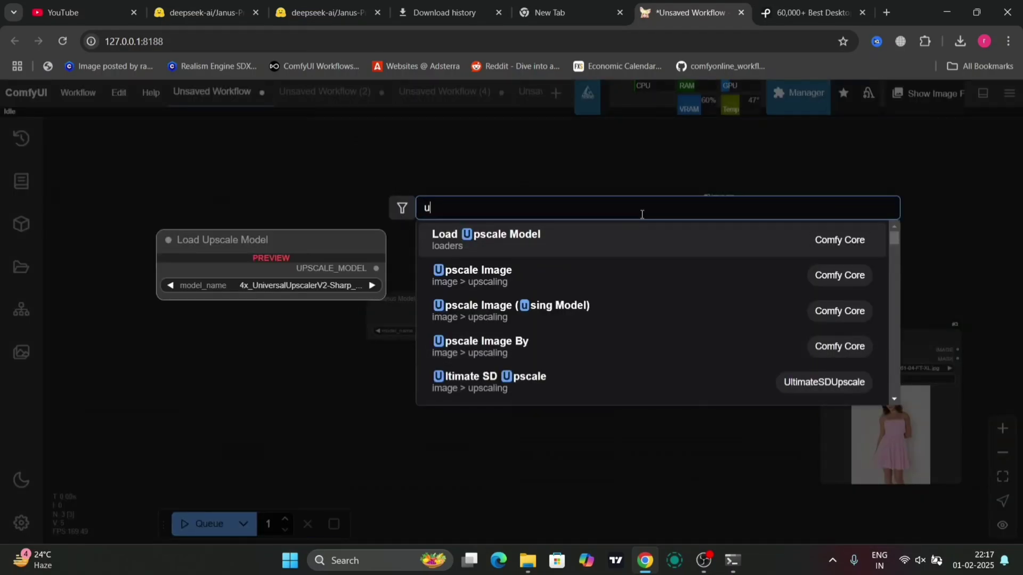
type("nai")
key("Return")
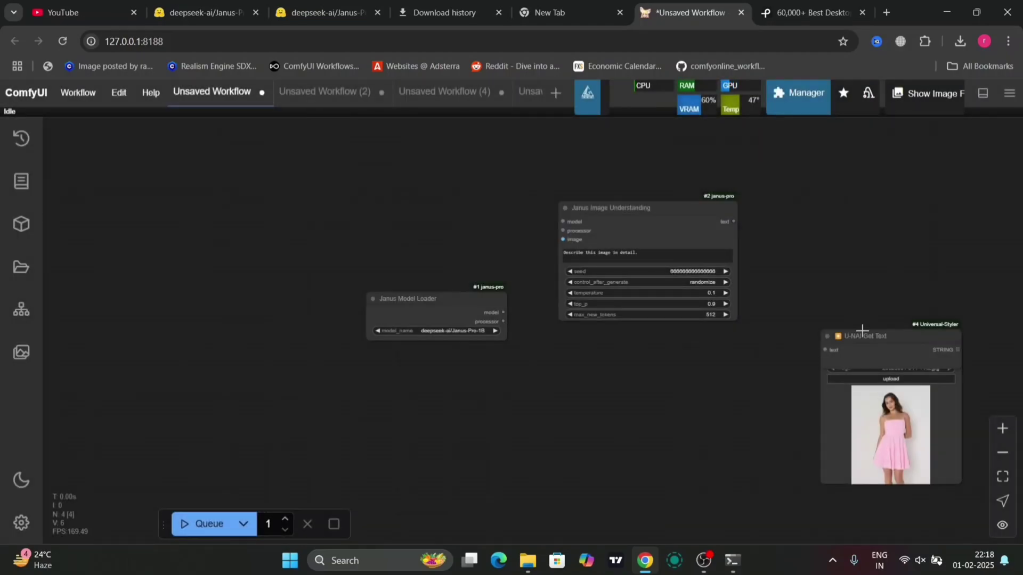
mouse_move(863, 335)
left_mouse_down()
mouse_move(826, 193)
mouse_move(304, 355)
left_mouse_up()
mouse_move(426, 299)
left_mouse_down()
mouse_move(459, 281)
mouse_move(408, 160)
left_mouse_up()
- Wire image, model and processor into Image Understanding, and its text into Get Text
mouse_move(338, 370)
left_mouse_down()
mouse_move(392, 258)
mouse_move(568, 253)
left_mouse_up()
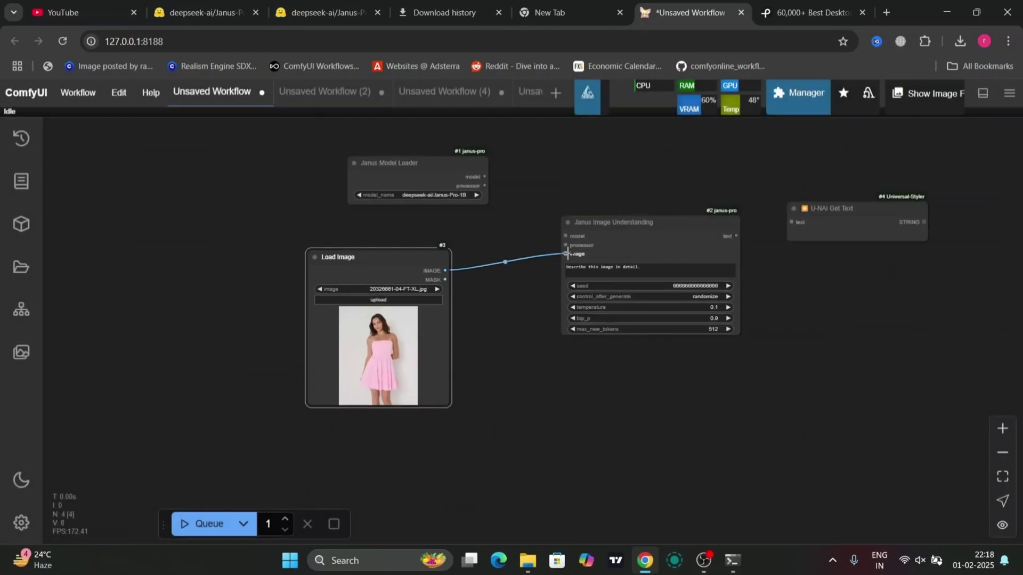
left_click_drag(484, 176, 566, 245)
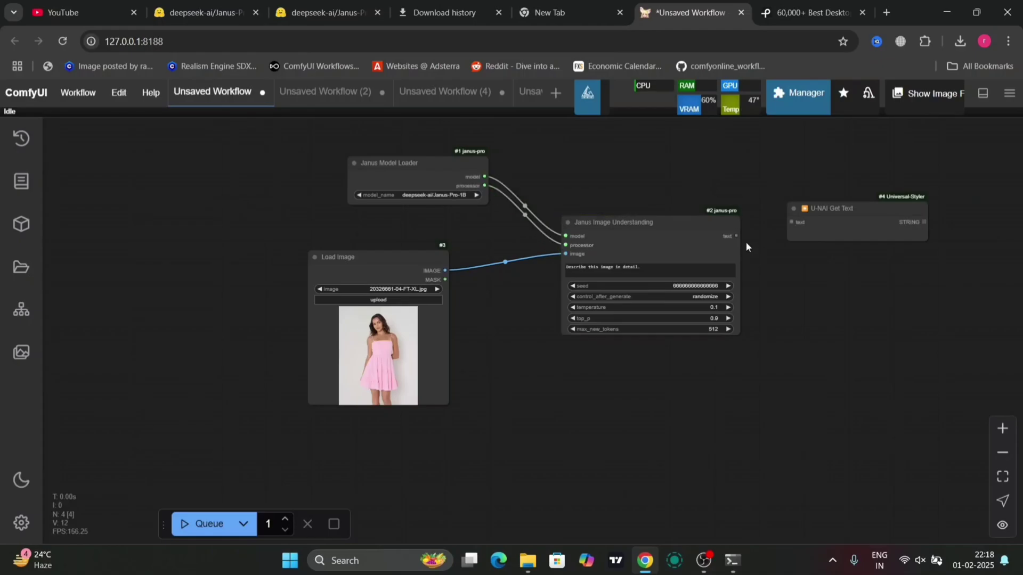
left_click_drag(737, 236, 792, 222)
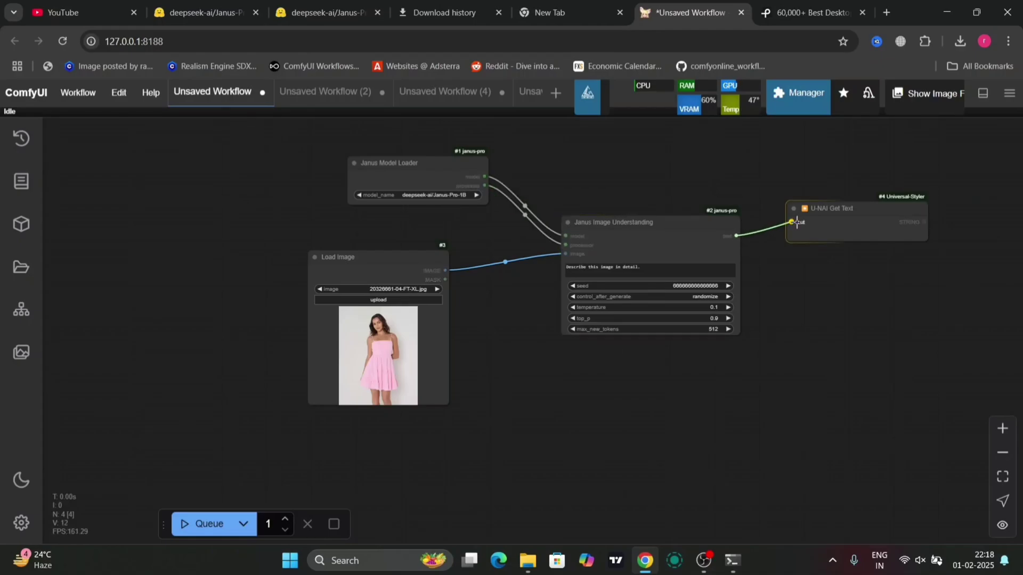
left_click(394, 301)
- Load pexels-lilartsy-1213447 (1).jpg into Load Image and enlarge its preview
left_click(228, 277)
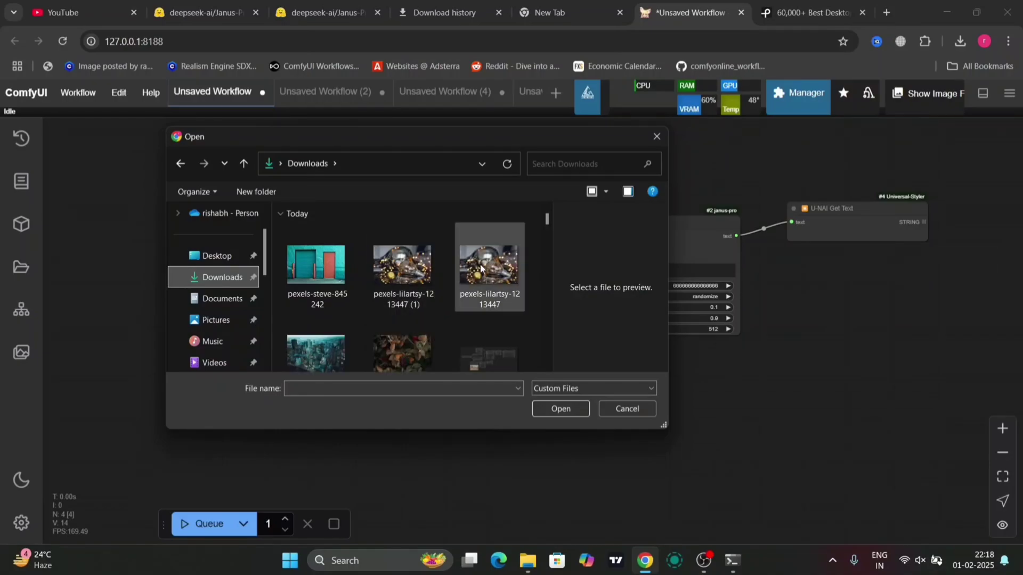
double_click(427, 276)
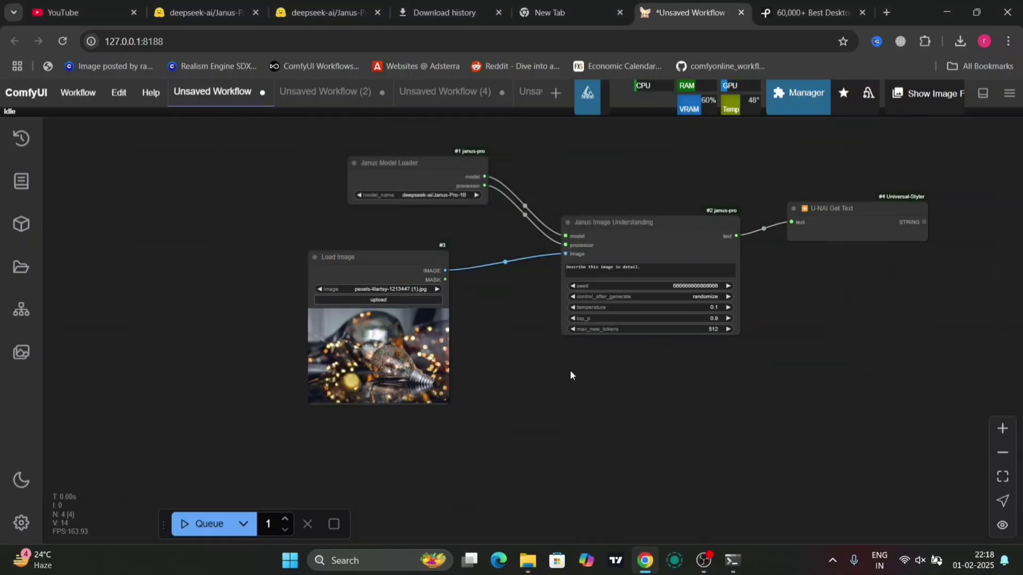
scroll(571, 372, "up", 3)
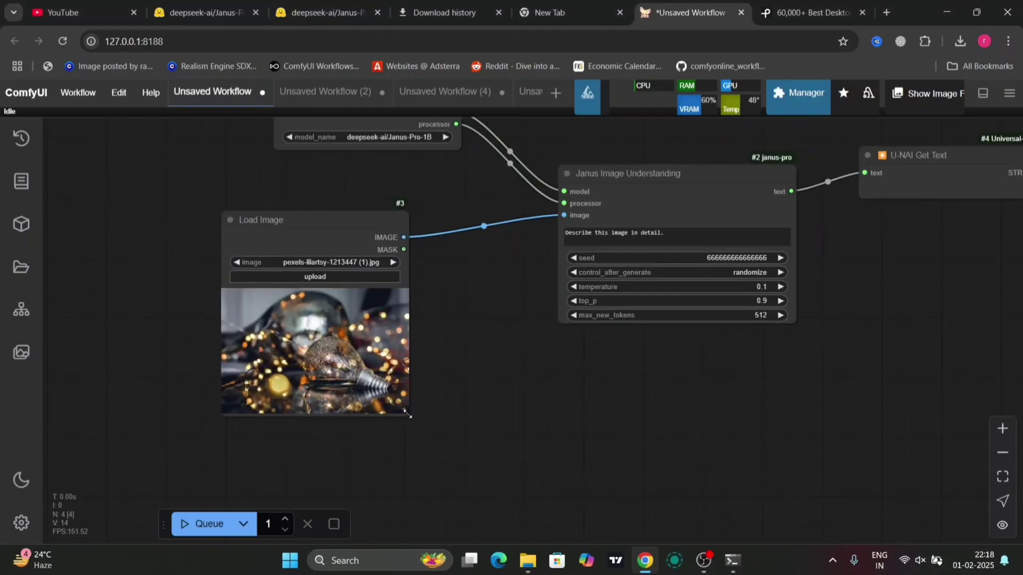
left_click_drag(407, 413, 563, 522)
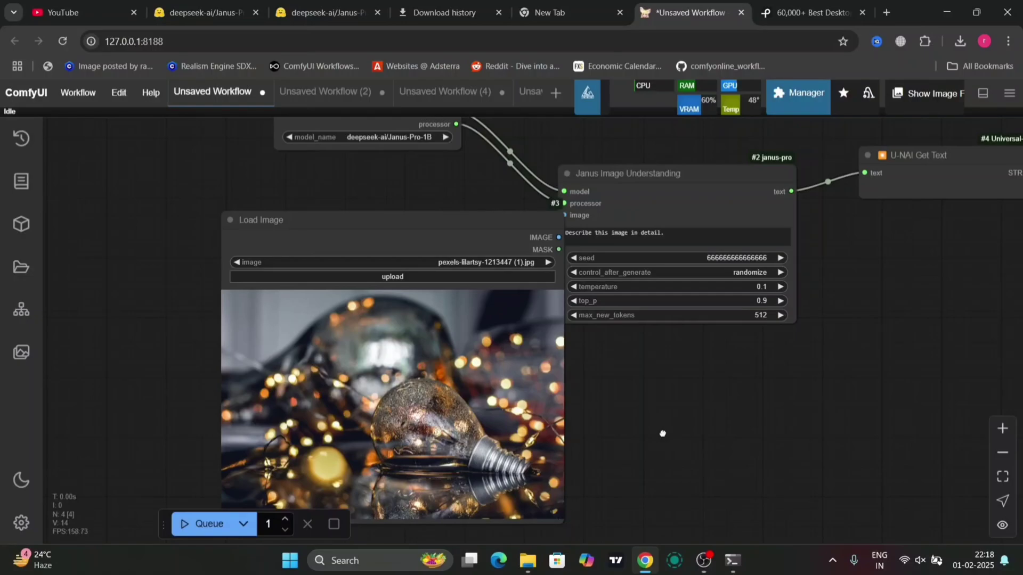
left_click_drag(663, 434, 469, 462)
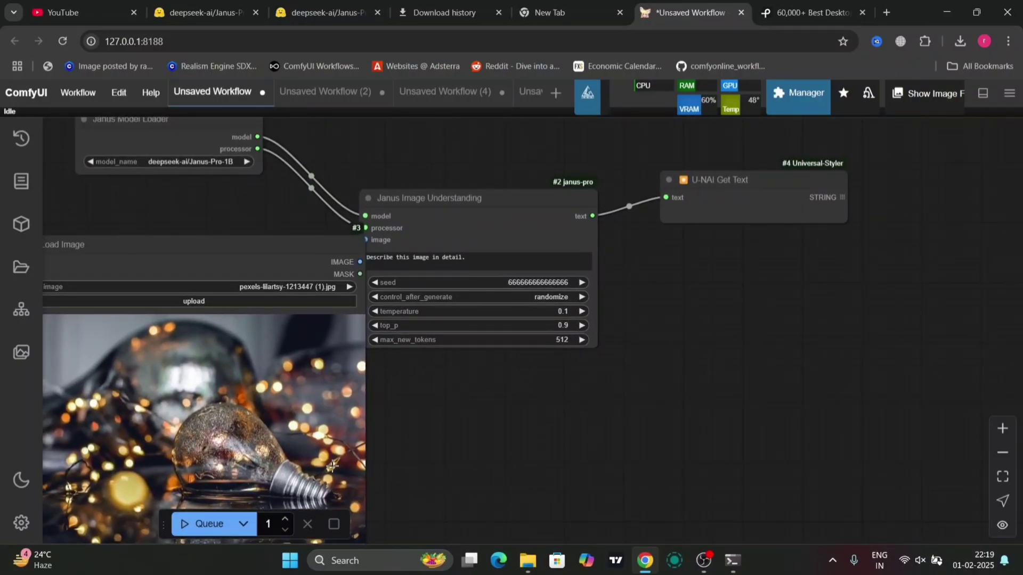
- Queue the workflow, check the server log, and enlarge Get Text to read the light bulb description
left_click(208, 531)
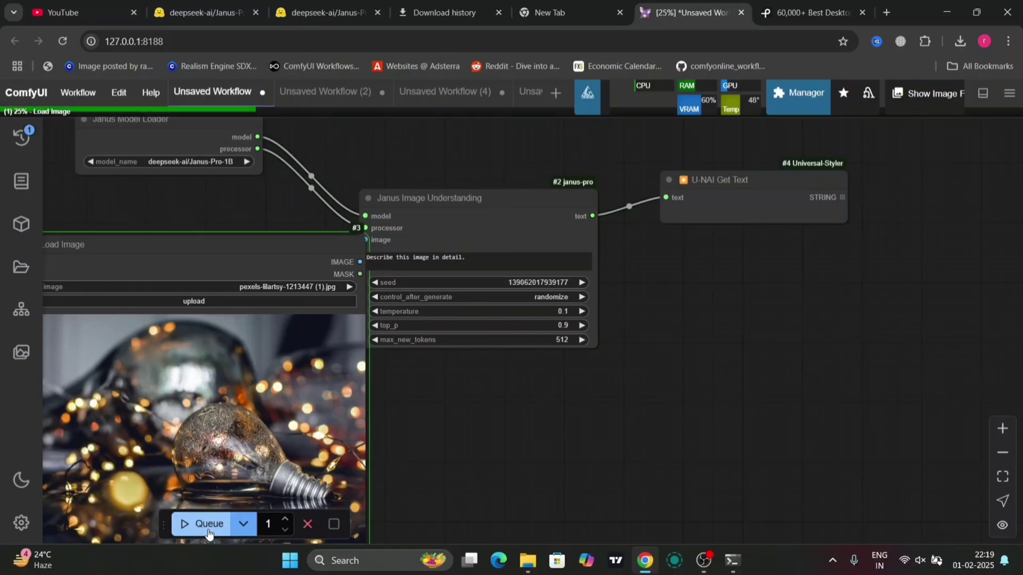
left_click(740, 565)
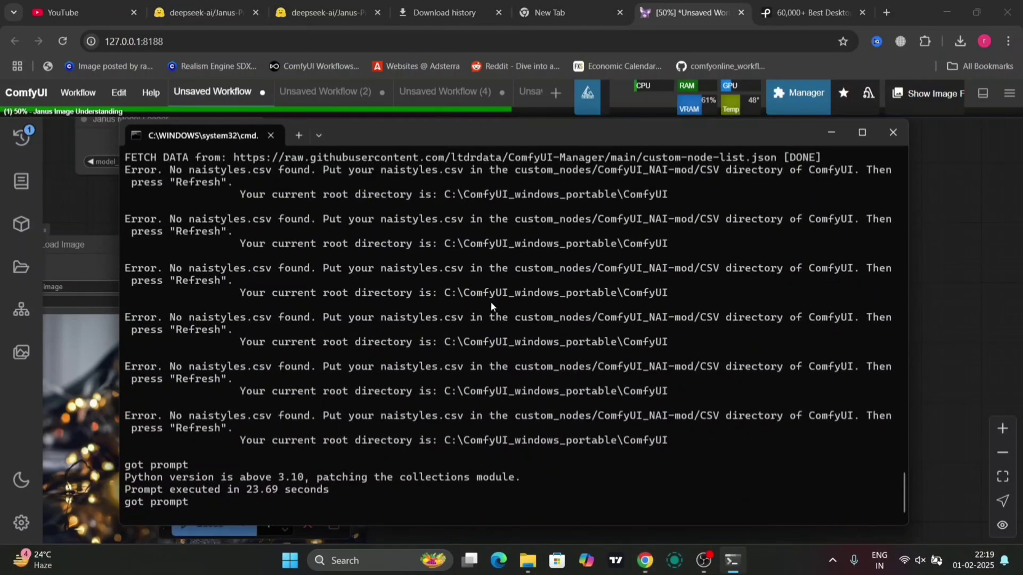
scroll(500, 302, "up", 2)
scroll(500, 303, "down", 2)
mouse_move(532, 120)
left_mouse_down()
mouse_move(558, 304)
mouse_move(587, 341)
left_mouse_up()
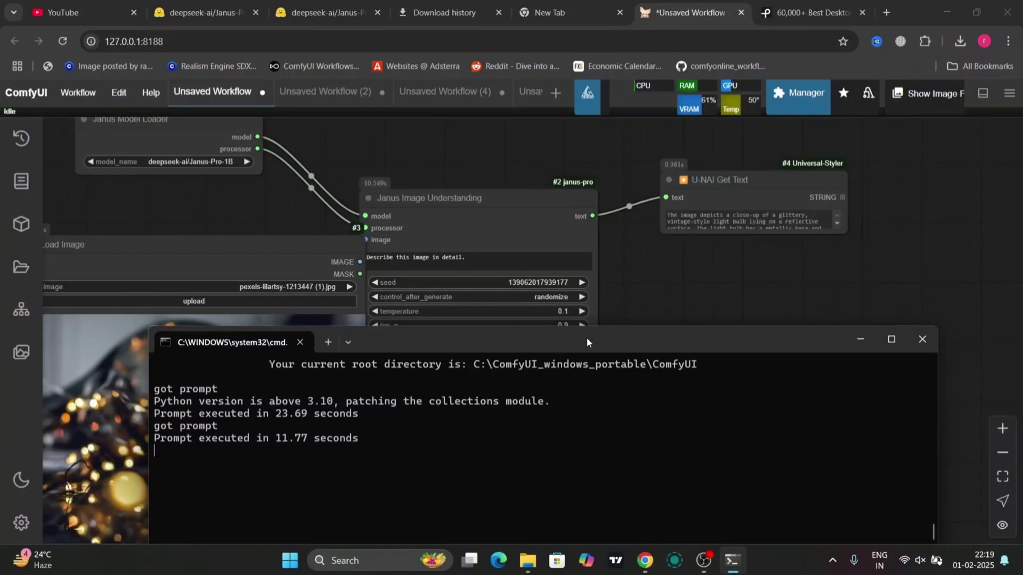
left_click(857, 341)
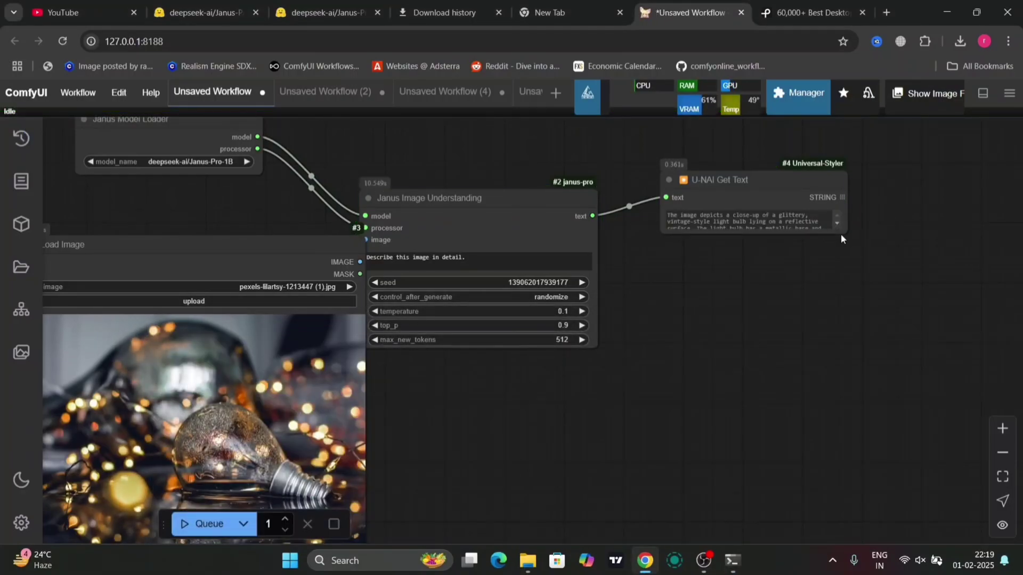
mouse_move(845, 233)
left_mouse_down()
mouse_move(895, 403)
mouse_move(930, 388)
left_mouse_up()
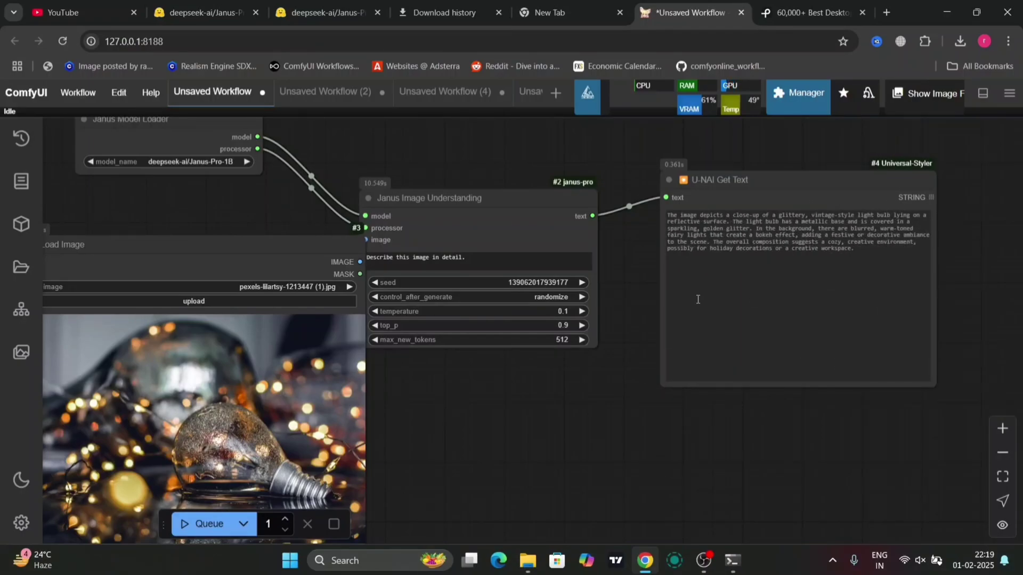
left_click_drag(234, 242, 447, 156)
scroll(622, 205, "up", 2)
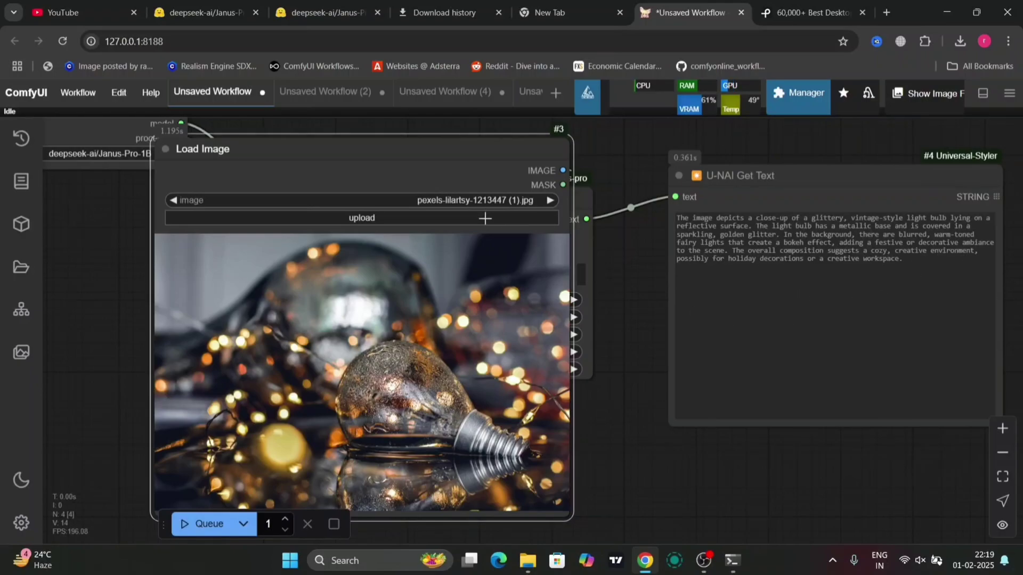
- Describe the teal building photo and check its execution time in the server console
left_click(485, 219)
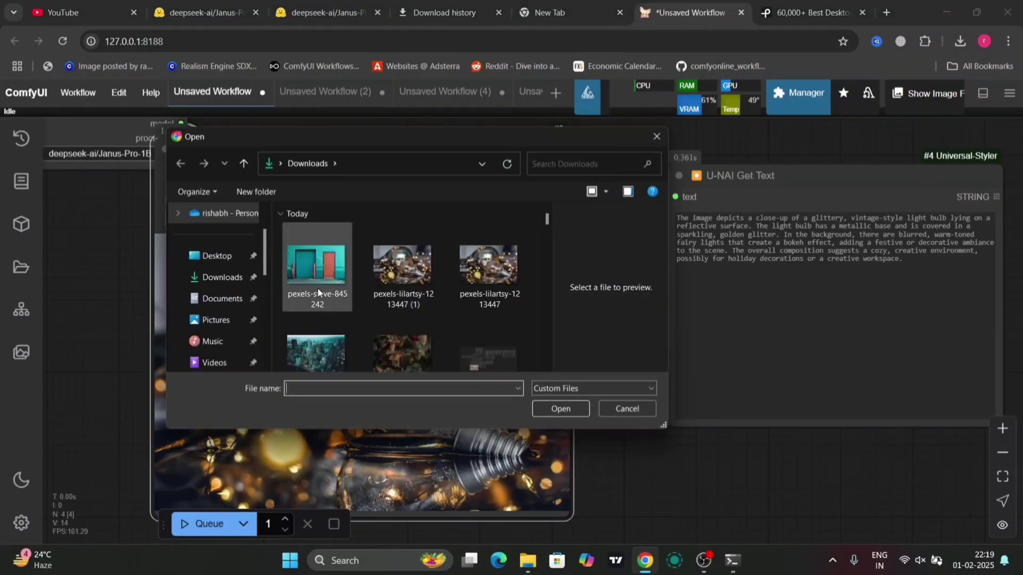
double_click(318, 288)
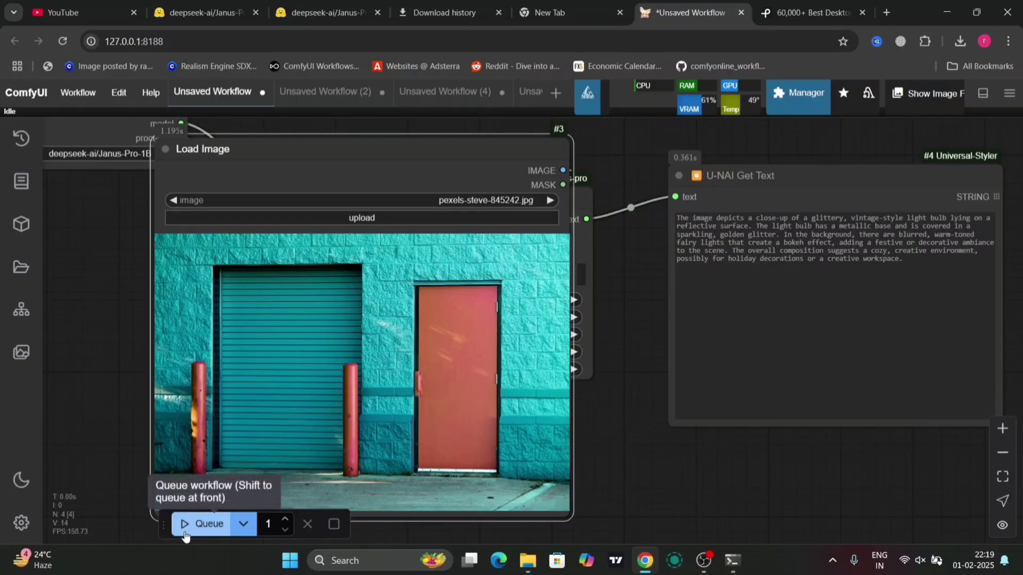
left_click(184, 525)
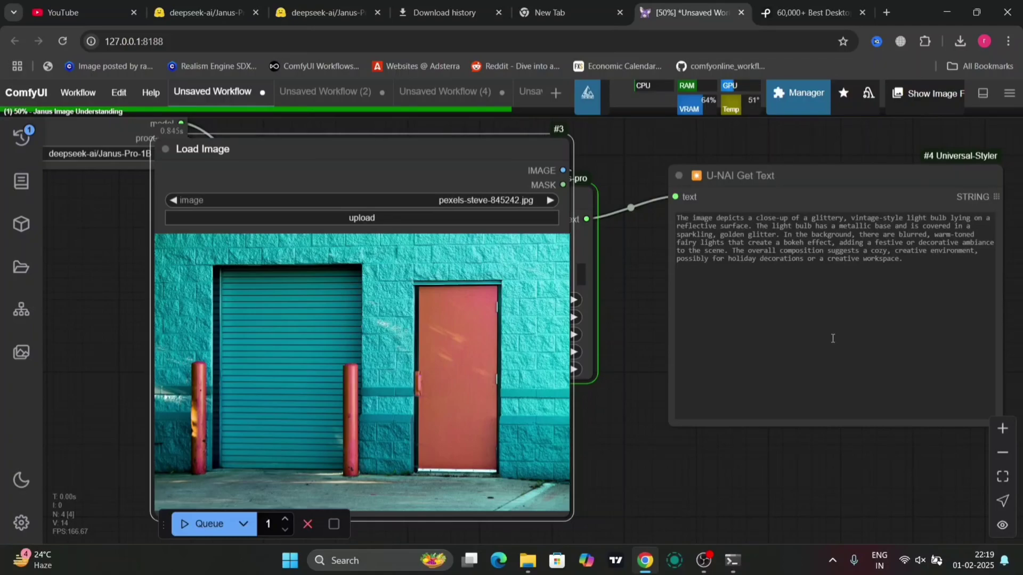
left_click(732, 560)
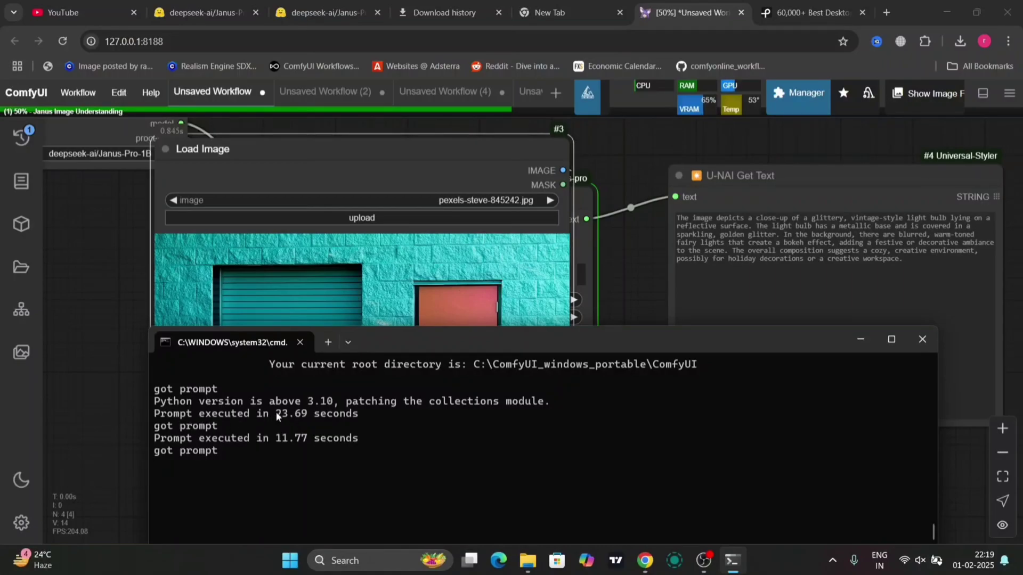
left_click_drag(276, 412, 335, 408)
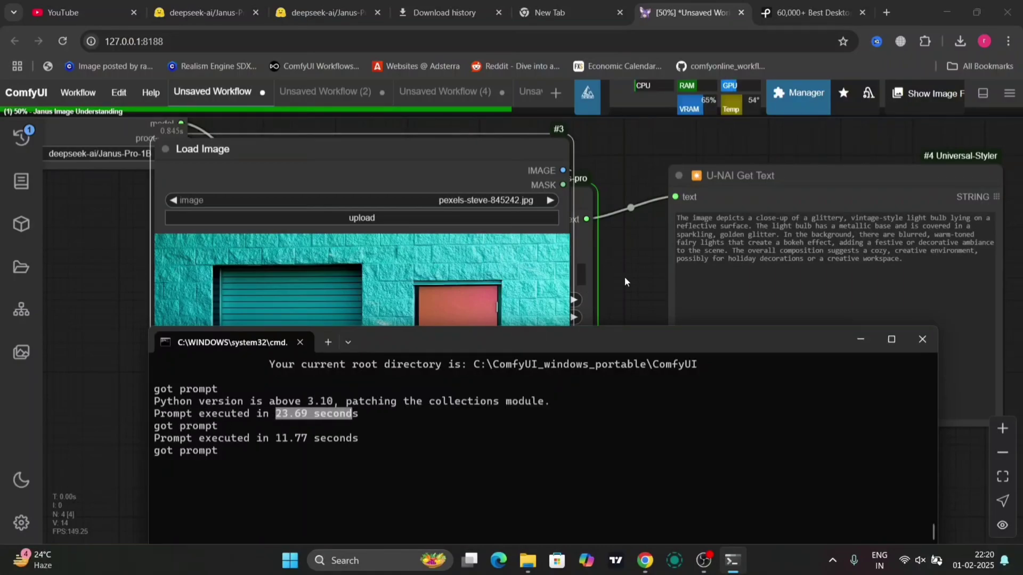
left_click(647, 267)
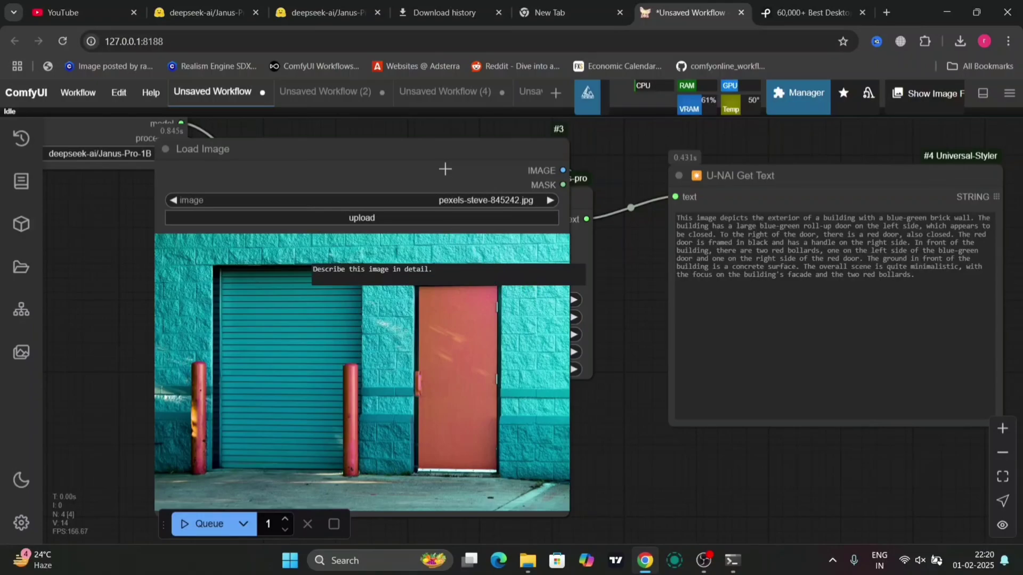
mouse_move(445, 169)
left_mouse_down()
mouse_move(449, 232)
mouse_move(451, 163)
left_mouse_up()
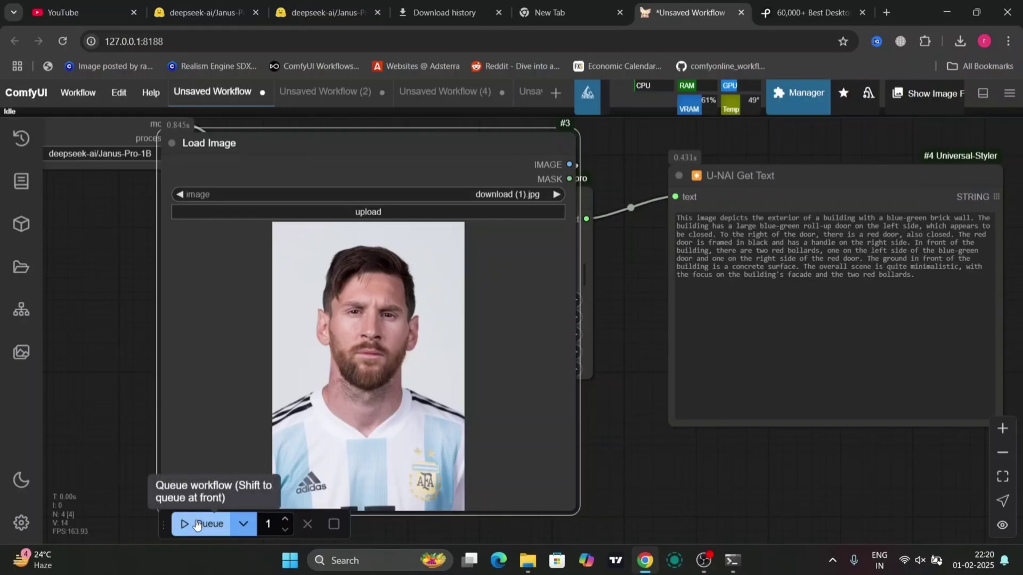
- Run the workflow on the Argentina-jersey portrait and move Load Image off the Janus node
left_click(197, 526)
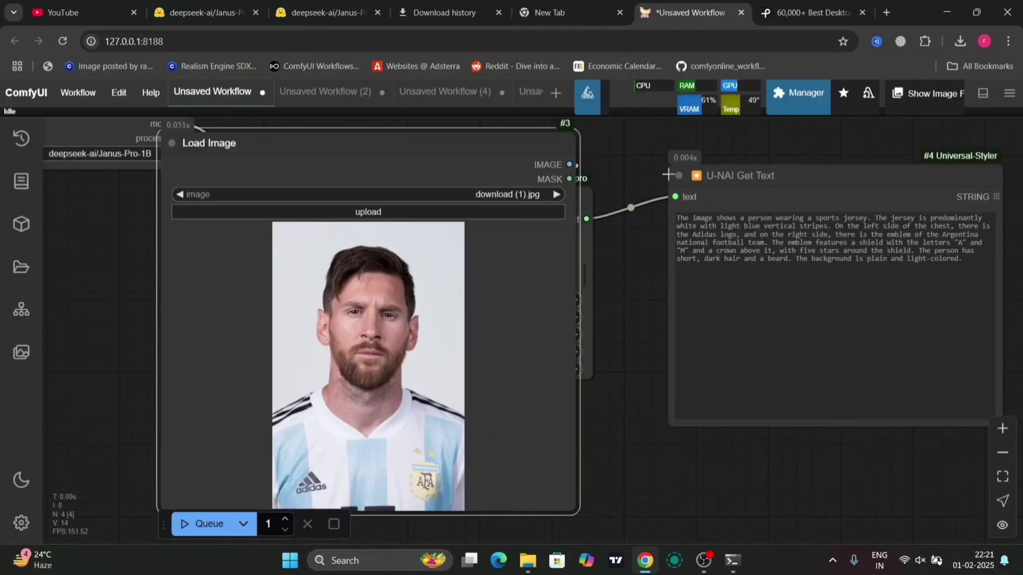
mouse_move(483, 153)
left_mouse_down()
mouse_move(357, 317)
mouse_move(482, 316)
left_mouse_up()
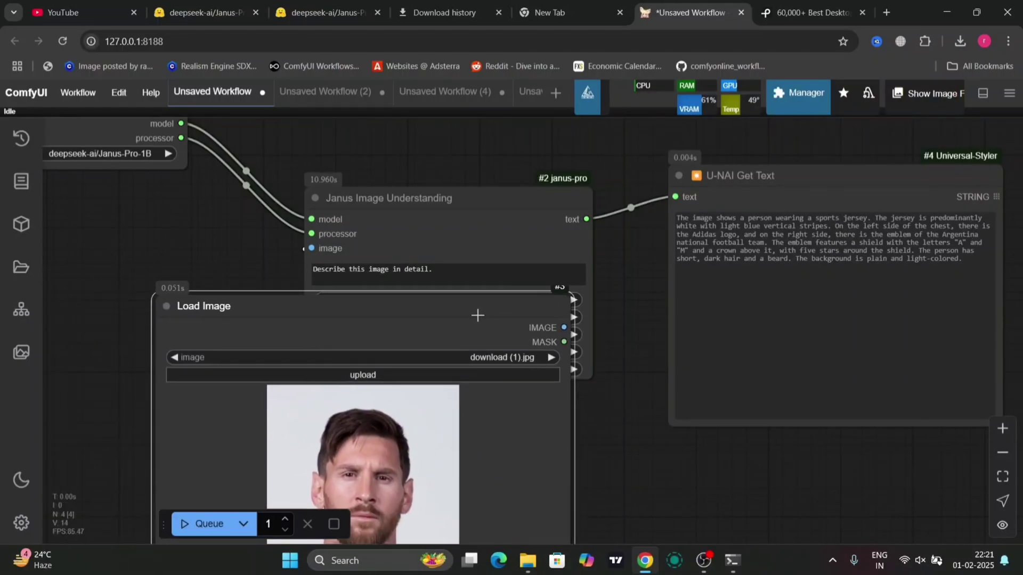
- Reword the Janus prompt to 'who is the man in the image' and queue it, getting Lionel Messi
left_click(468, 276)
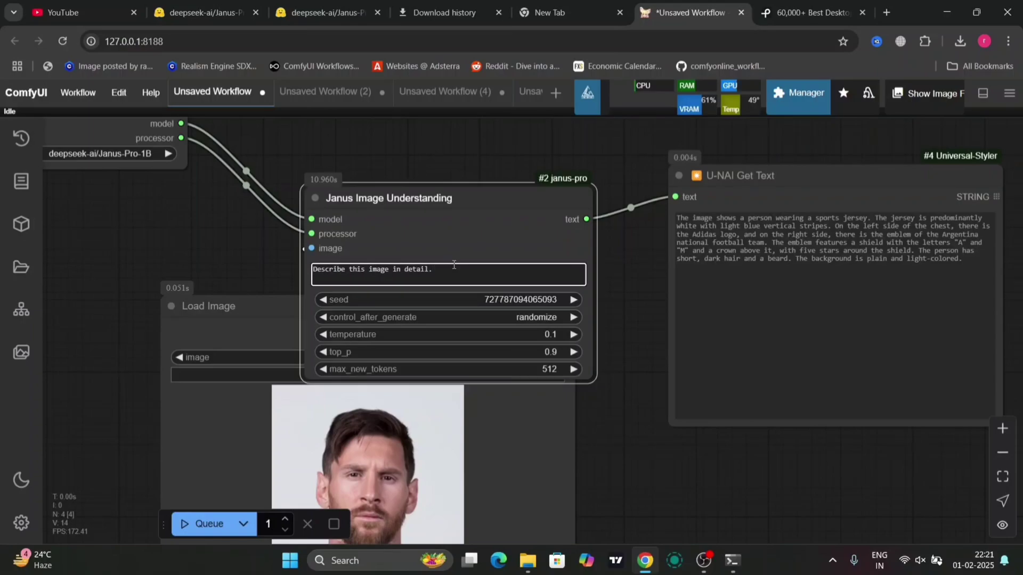
key("ctrl+a")
type("Describe this man in the image")
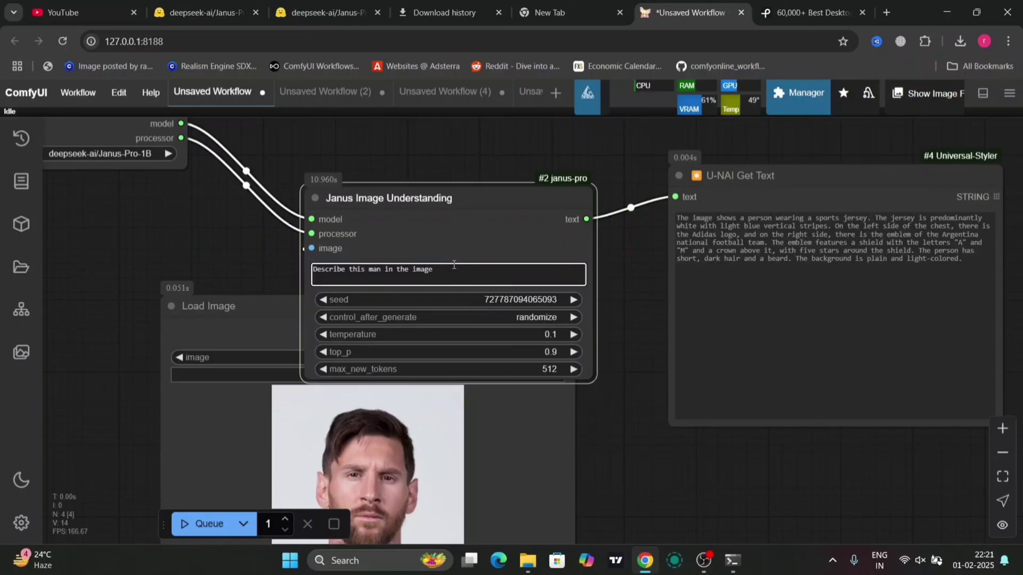
left_click_drag(473, 269, 347, 270)
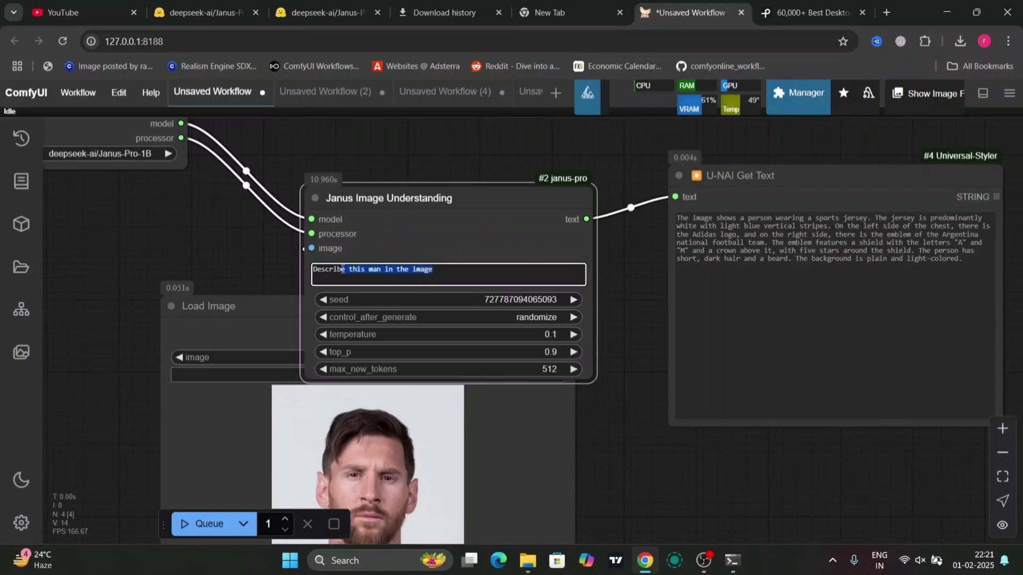
left_click(347, 270)
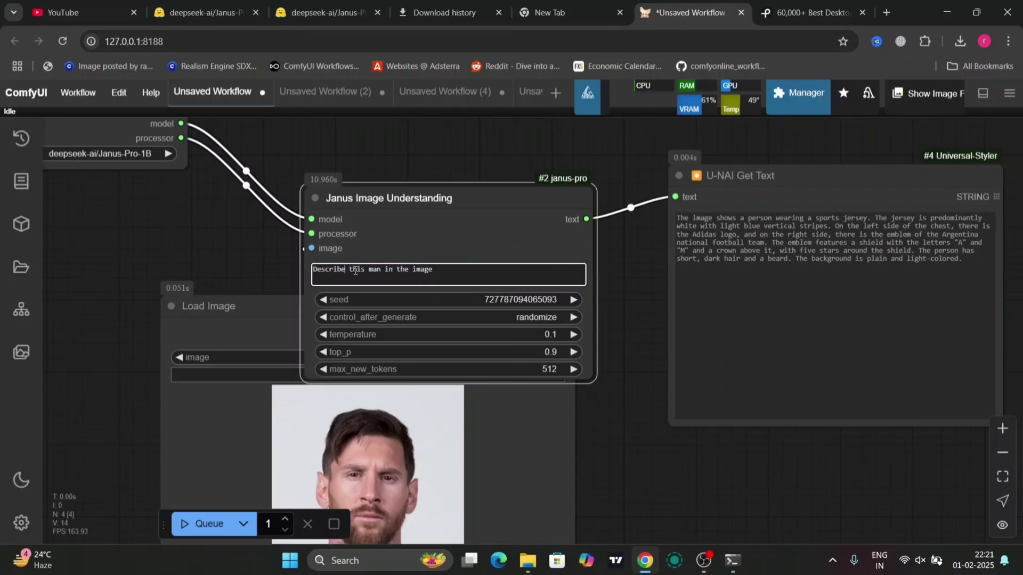
key("BackSpace")
key("BackSpace")
key("BackSpace")
key("BackSpace")
type("who")
type("is ")
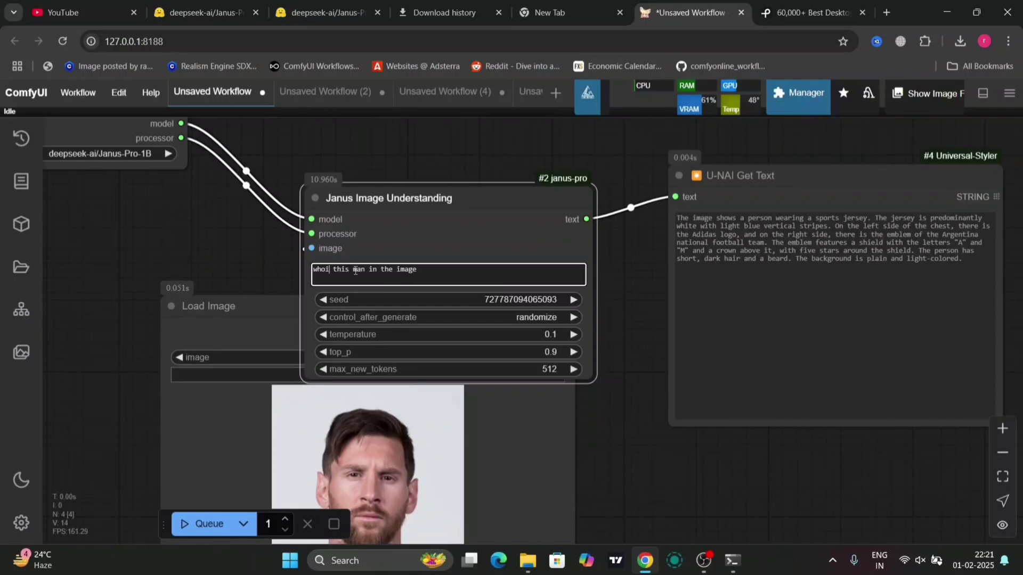
type("the")
key("Right")
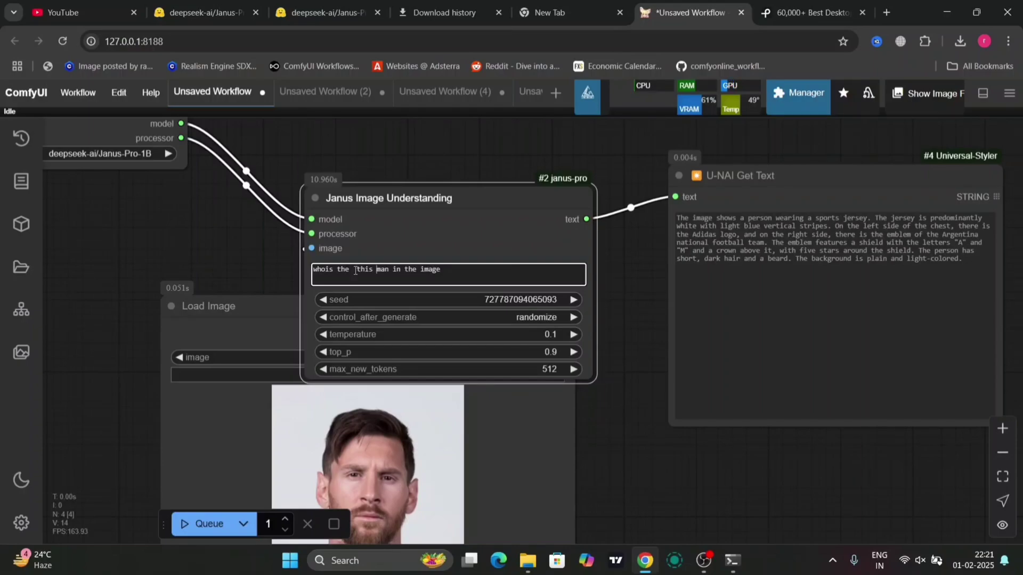
key("BackSpace")
key("BackSpace")
key("BackSpace")
key("BackSpace")
key("BackSpace")
key("BackSpace")
key("BackSpace")
key("BackSpace")
key("BackSpace")
key("BackSpace")
key("BackSpace")
key("BackSpace")
type("i")
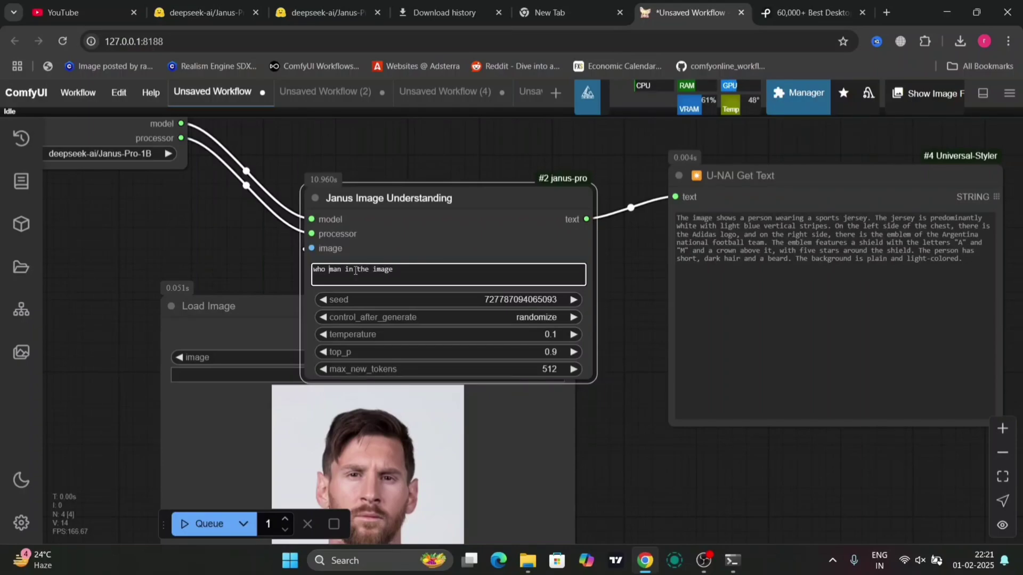
type("s th")
type("e")
left_click(186, 524)
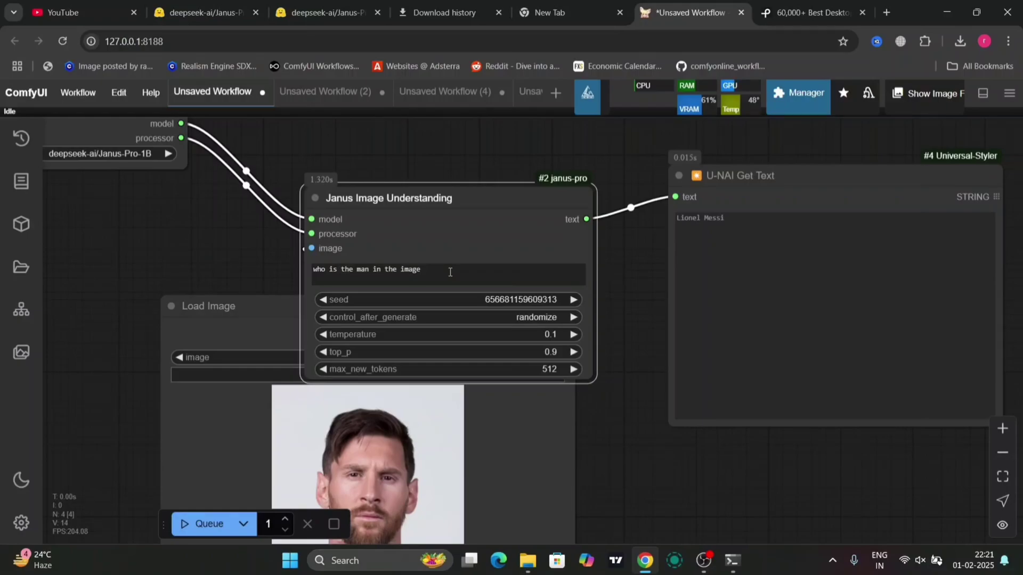
left_click_drag(450, 273, 262, 261)
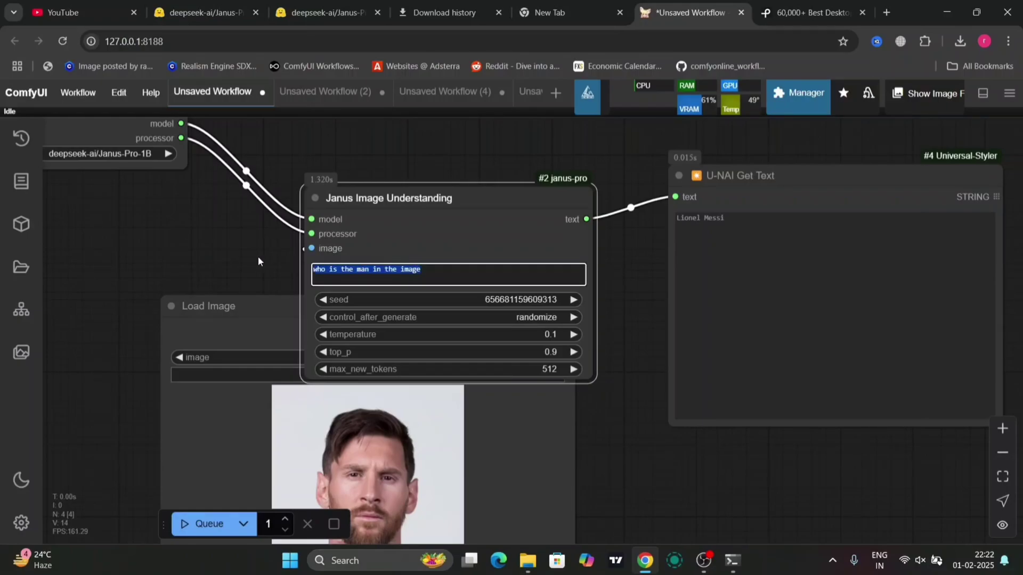
- Ask 'which team does lionel messi play' and queue it, getting Argentina
key("BackSpace")
type("w")
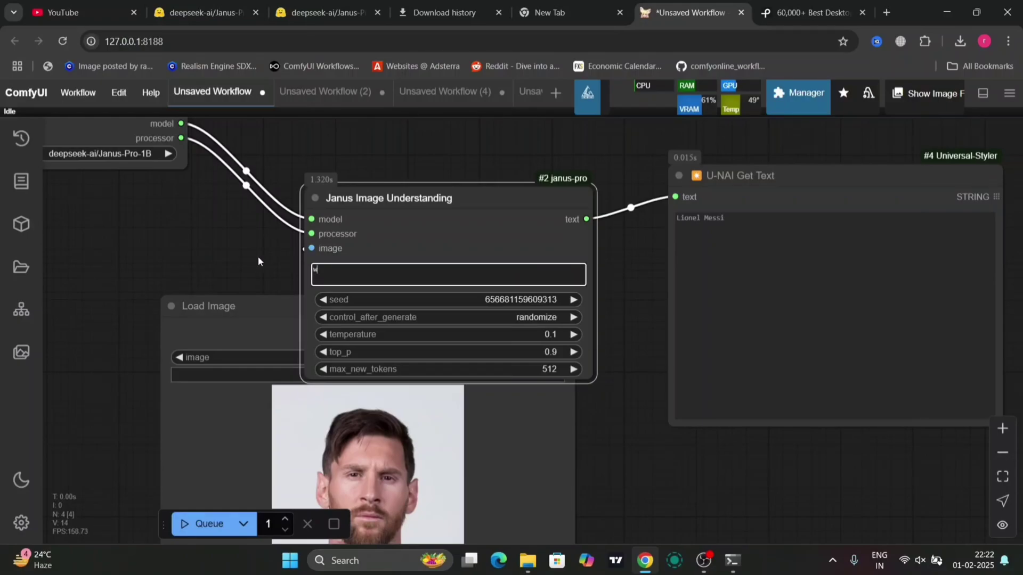
type("here do")
type("es lionel")
type(" messi pla")
type("y")
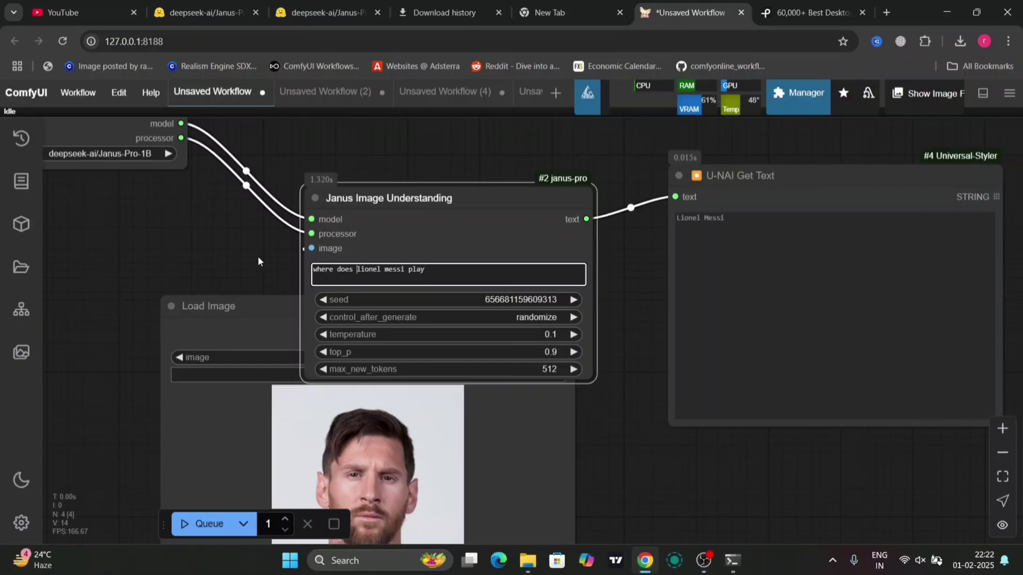
key("Left")
key("Left")
key("Left")
key("BackSpace")
key("BackSpace")
key("BackSpace")
type("i")
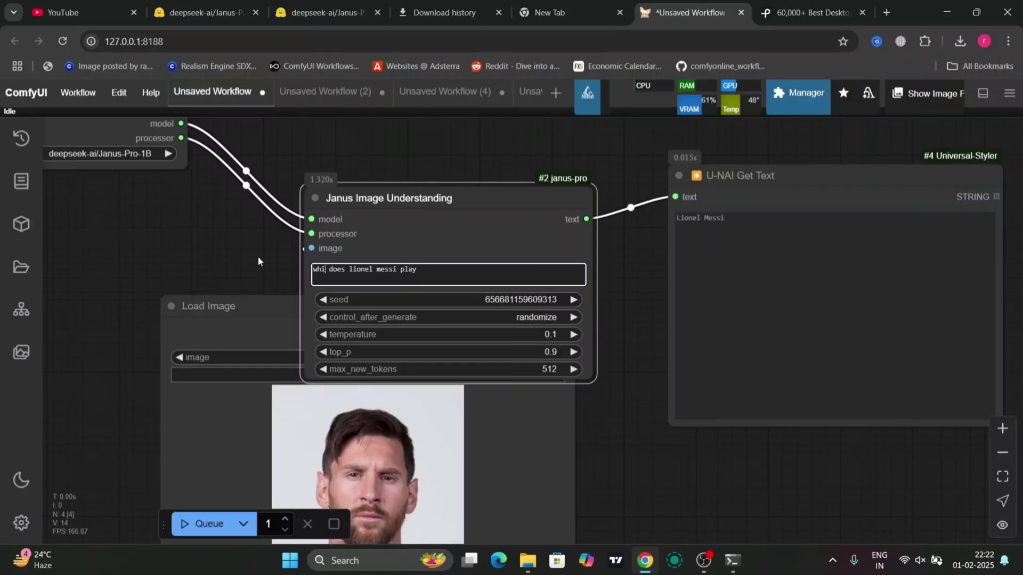
type("ch team")
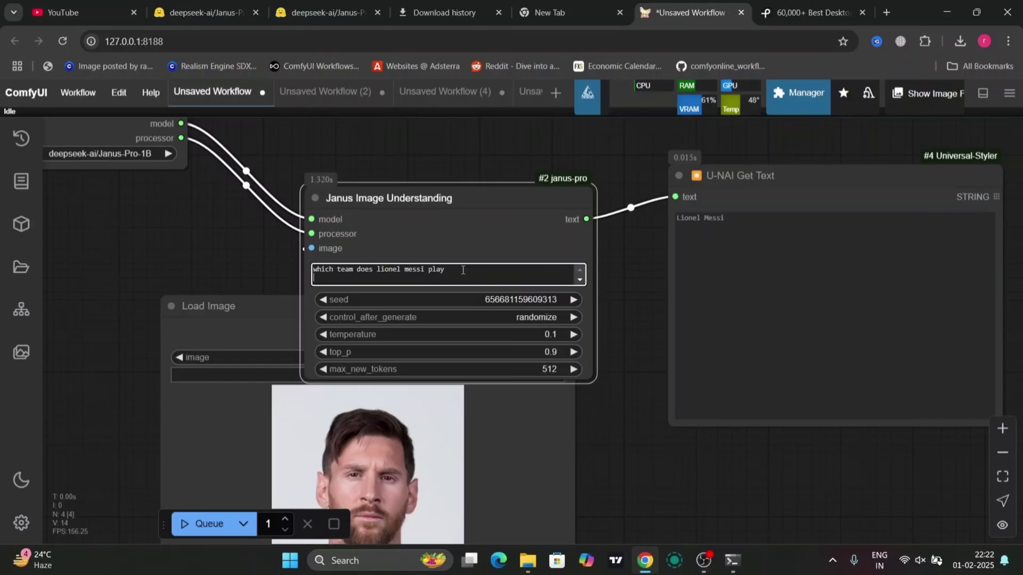
left_click(201, 528)
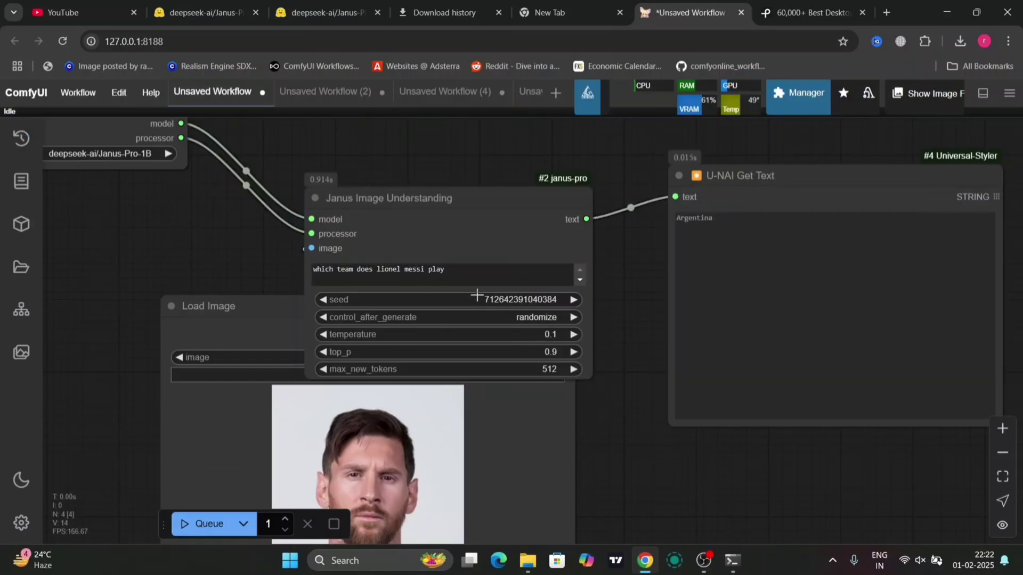
- Insert 'club' and queue for FC Barcelona, then insert 'current' into the question
left_click(493, 280)
left_click(336, 269)
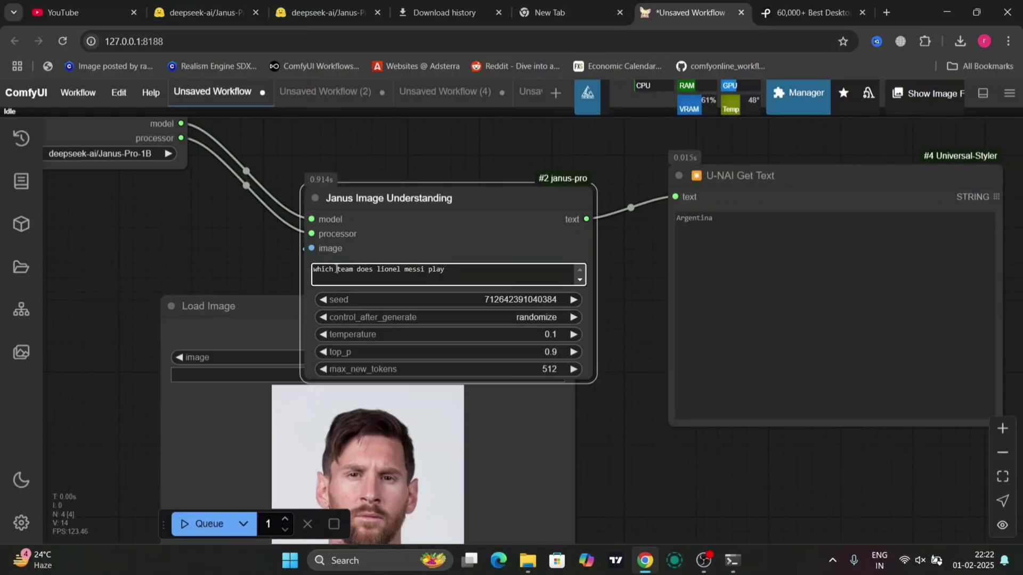
type("club")
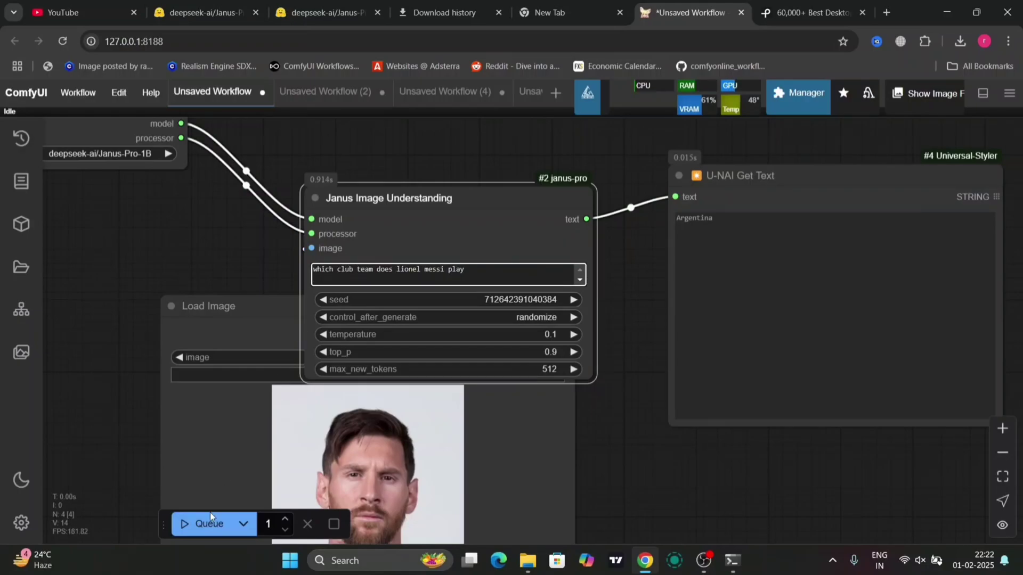
left_click(201, 522)
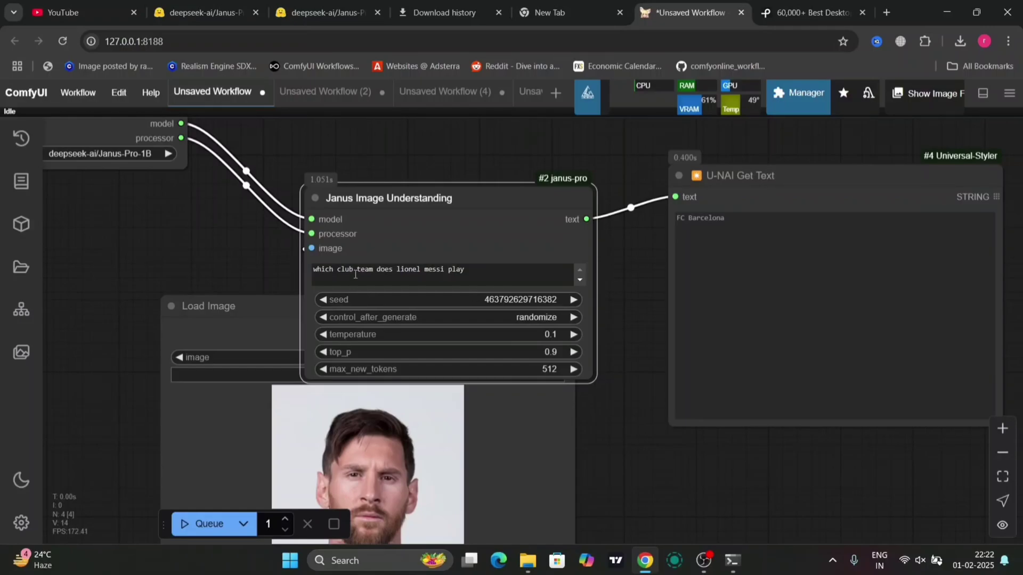
left_click(339, 273)
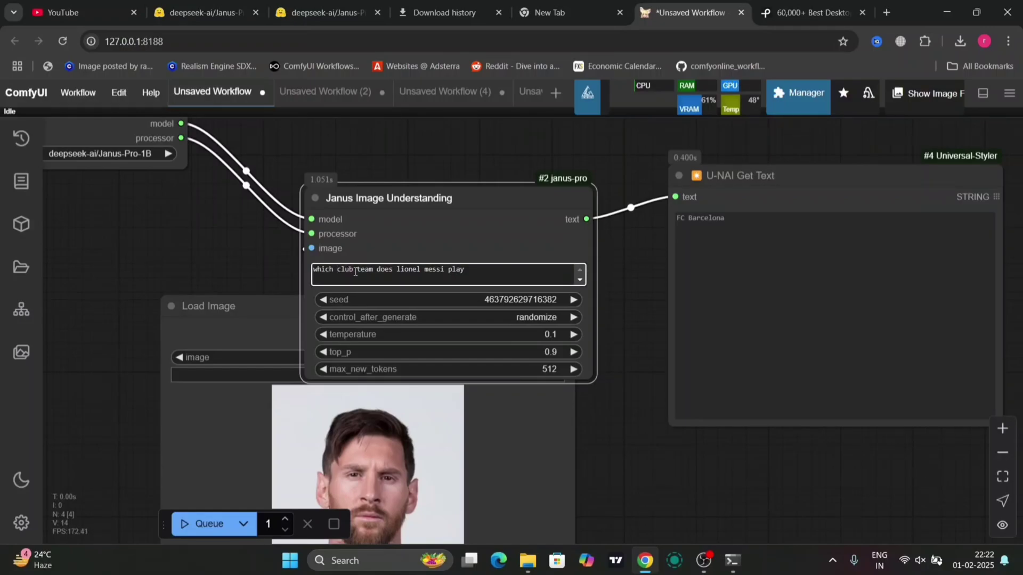
type("current")
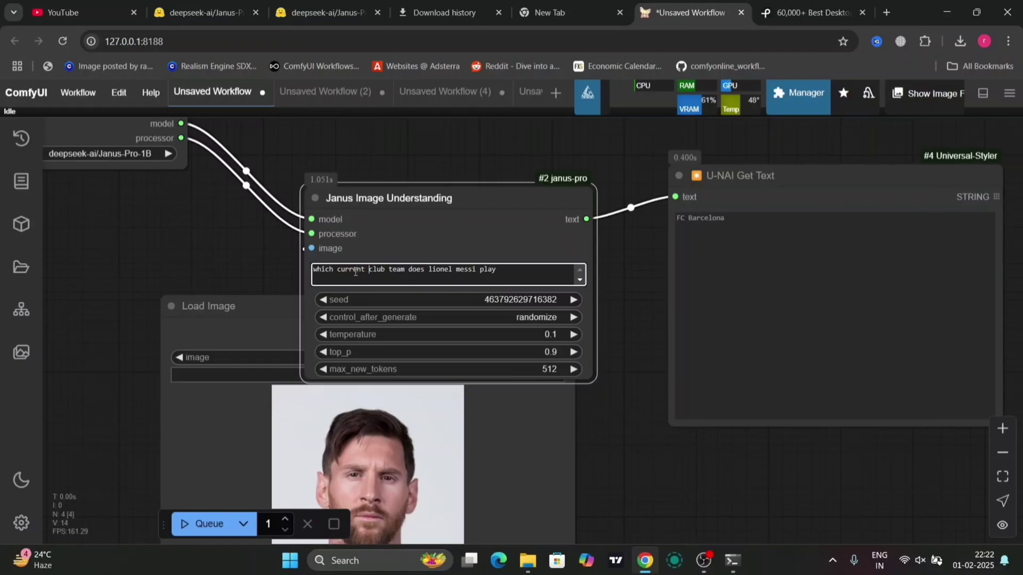
- Queue the current-club question; Get Text still shows FC Barcelona while it runs
left_click(191, 527)
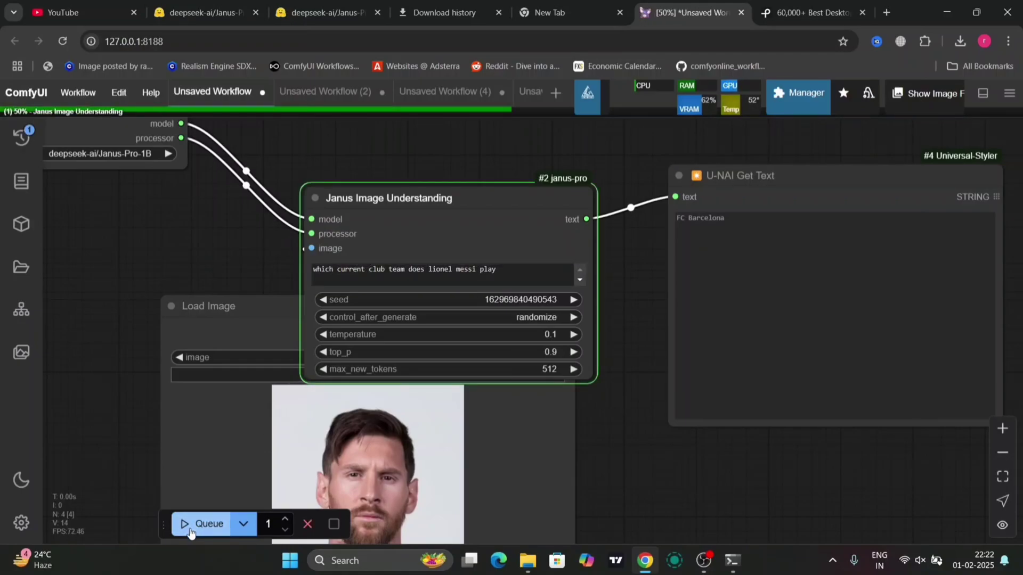